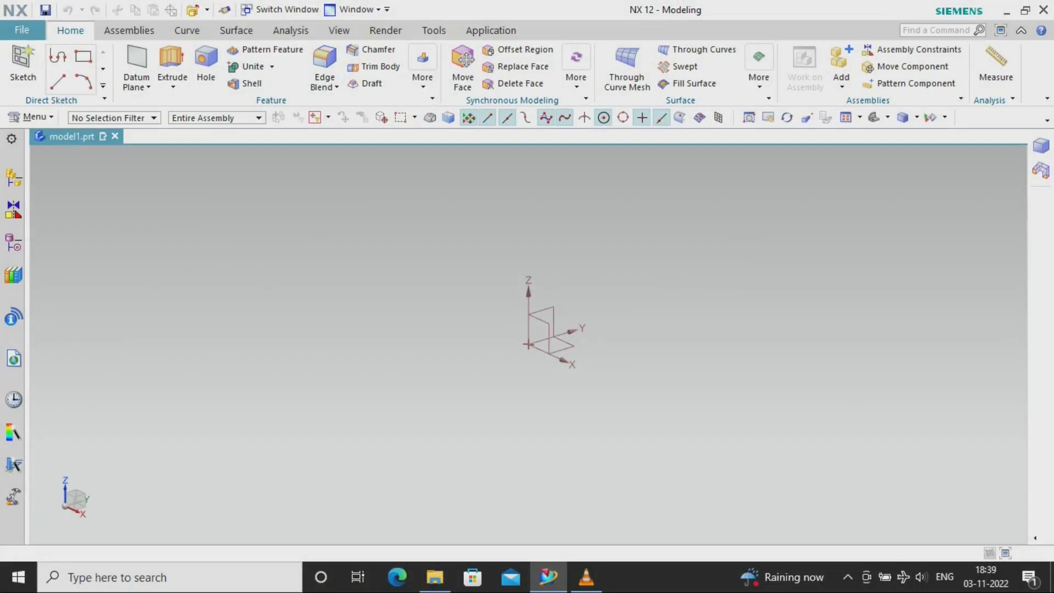
- Start an XY-plane sketch with a 66 mm diameter circle centred at the origin
click(23, 66)
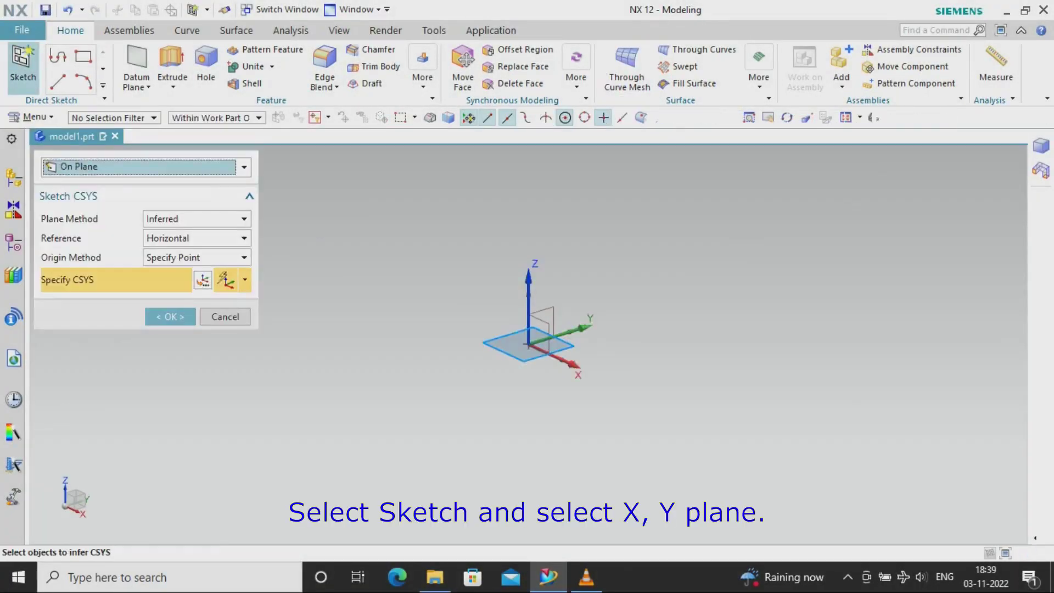
click(170, 316)
click(208, 56)
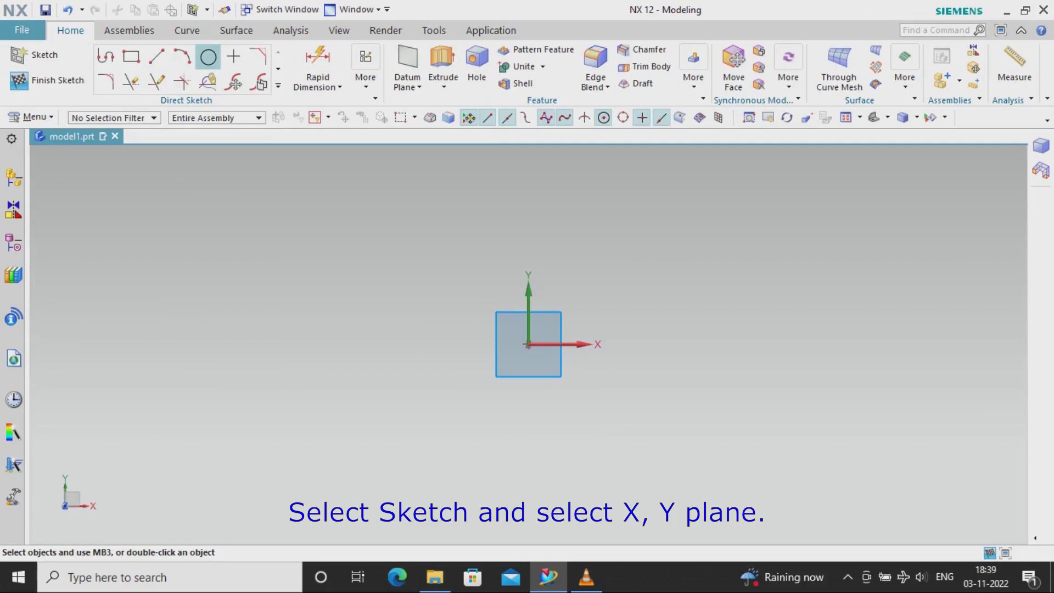
click(528, 344)
click(437, 418)
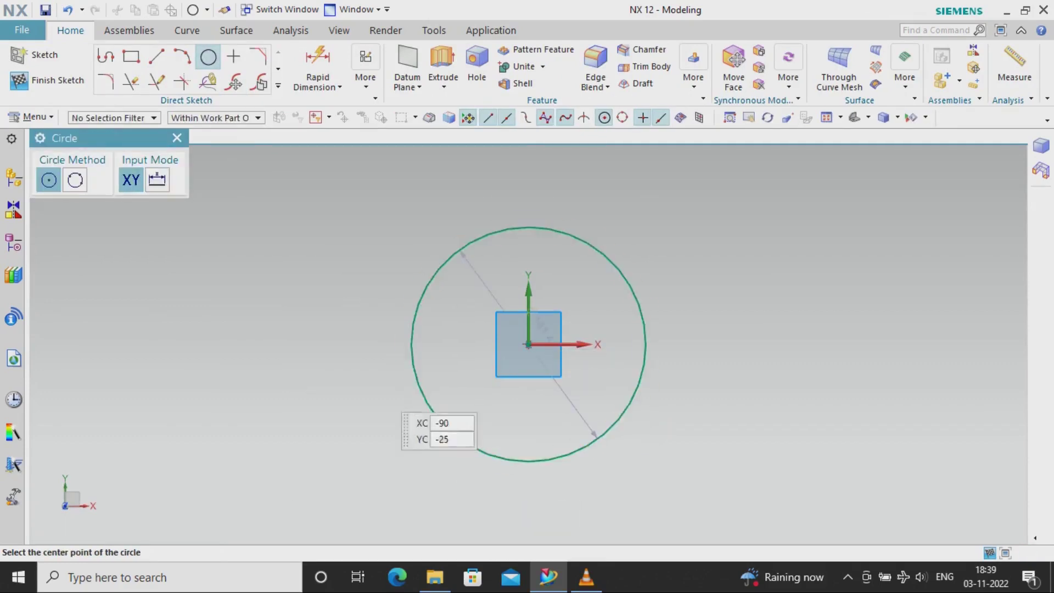
key(Escape)
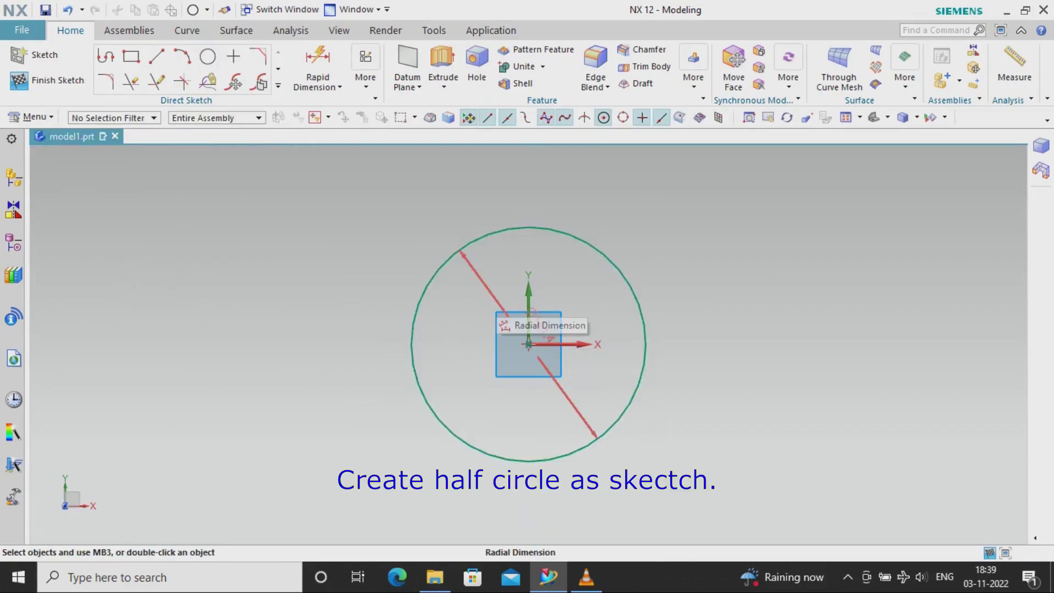
double_click(535, 326)
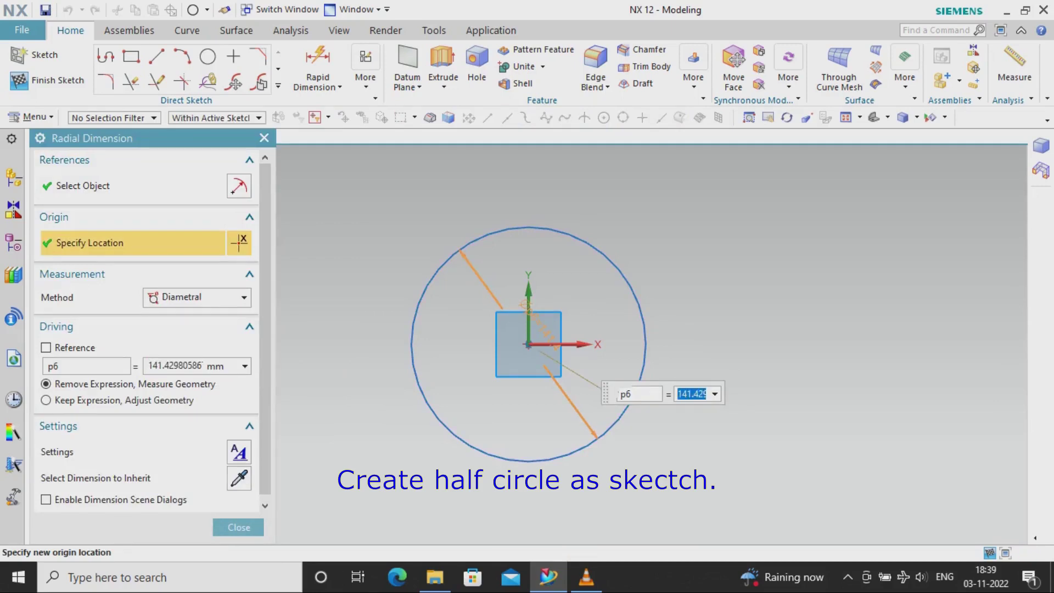
text(66)
key(Return)
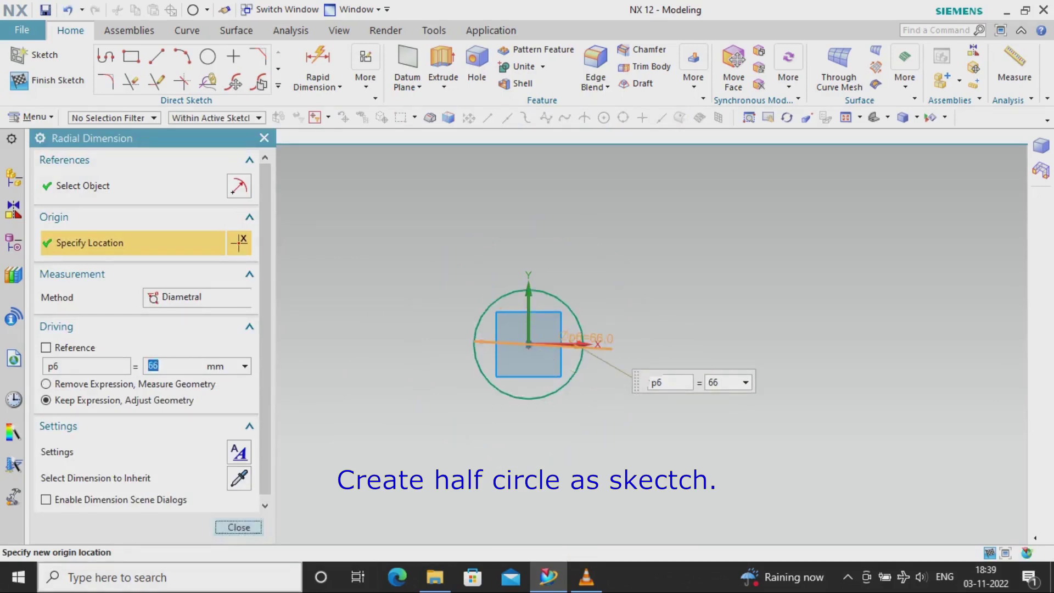
key(Escape)
scroll(543, 345, up, 3)
scroll(543, 346, down, 3)
scroll(544, 345, up, 3)
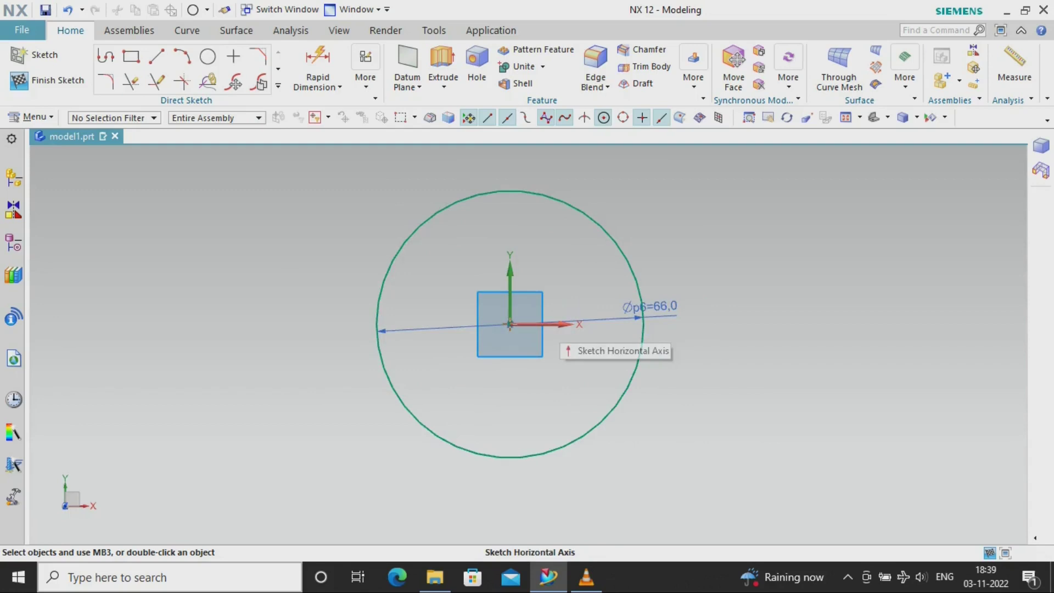
scroll(543, 346, up, 1)
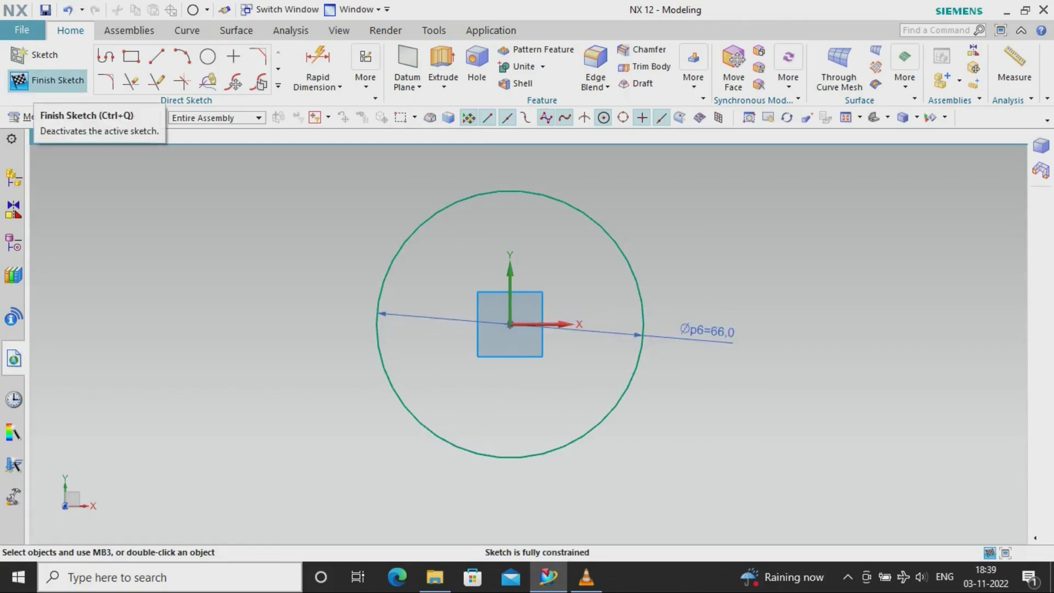
- Add a vertical diameter line, trim off the circle's right half, and make the line reference
click(22, 80)
click(527, 365)
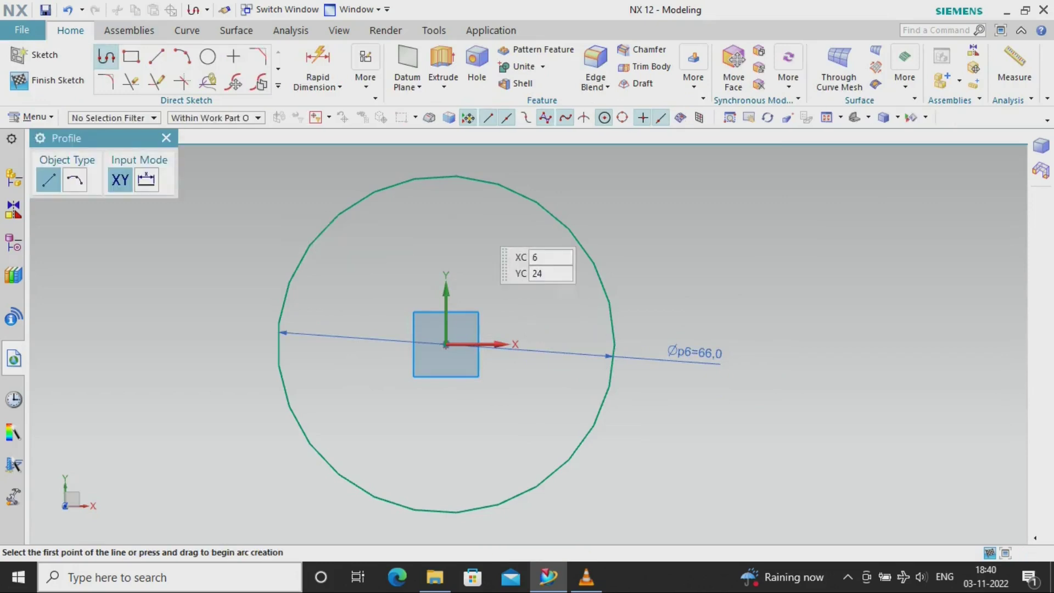
click(445, 157)
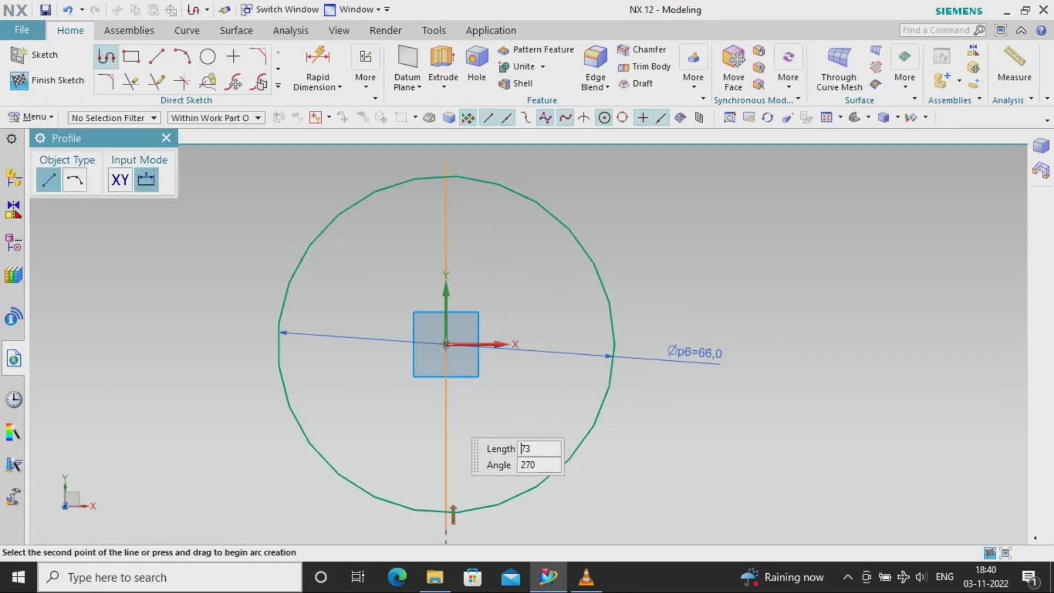
click(445, 529)
click(131, 82)
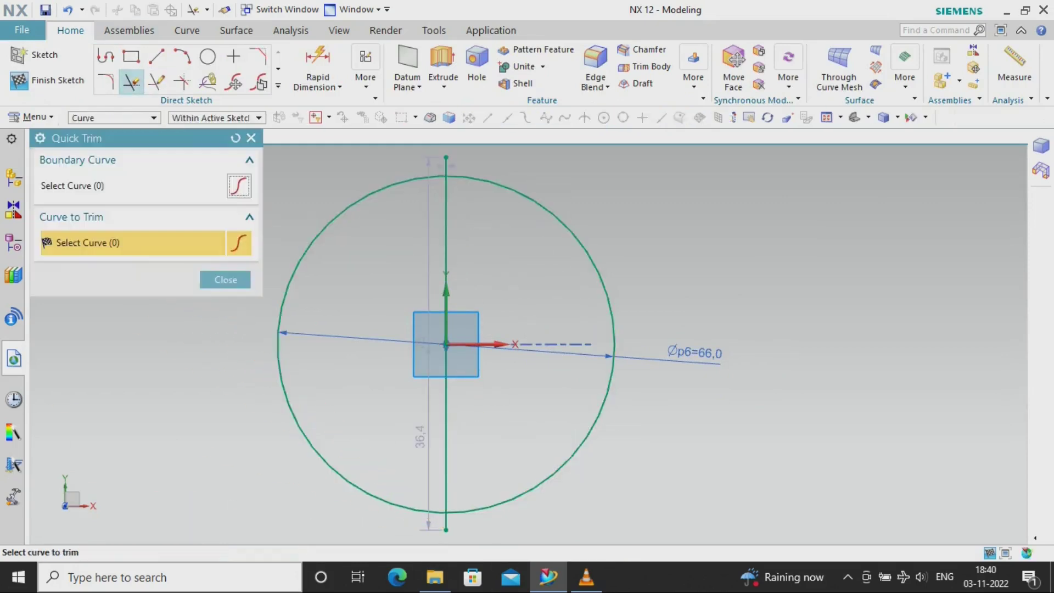
click(445, 521)
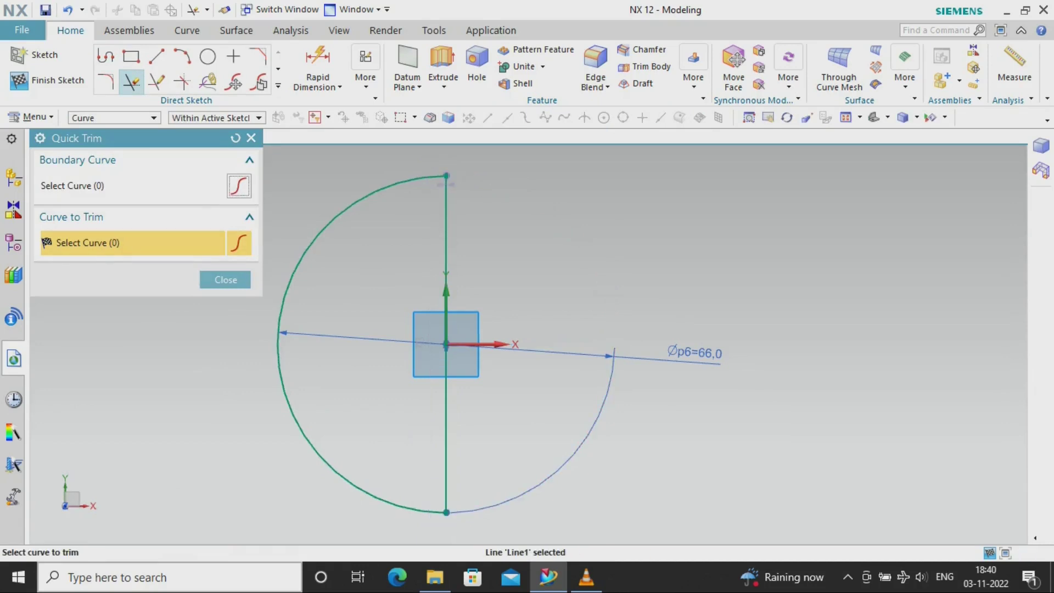
middle_click(446, 521)
right_click(446, 184)
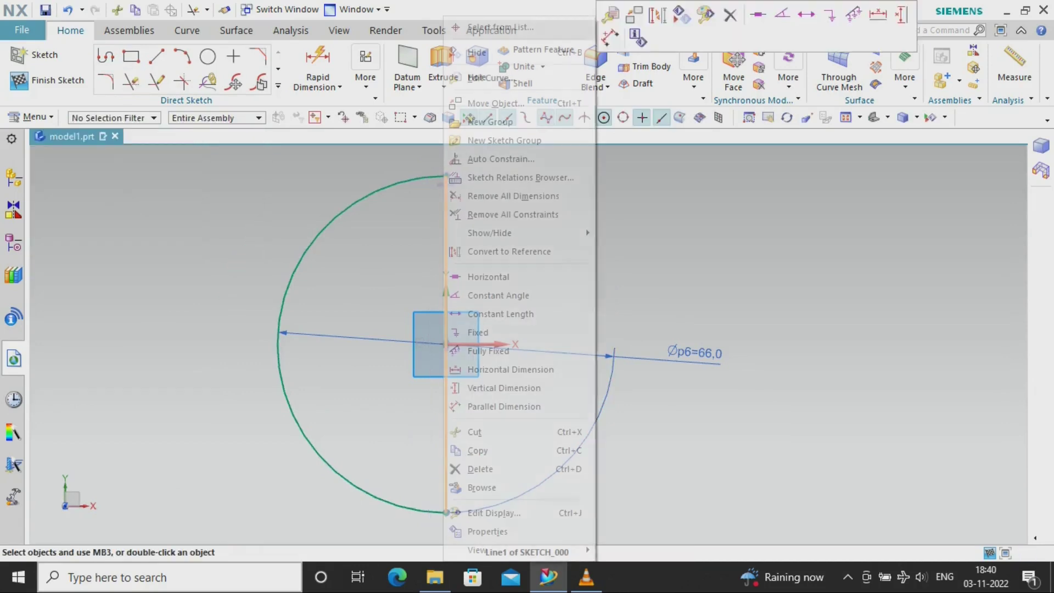
click(482, 251)
- Finish the sketch and revolve the half-circle arc 180° about the Y datum axis
click(48, 80)
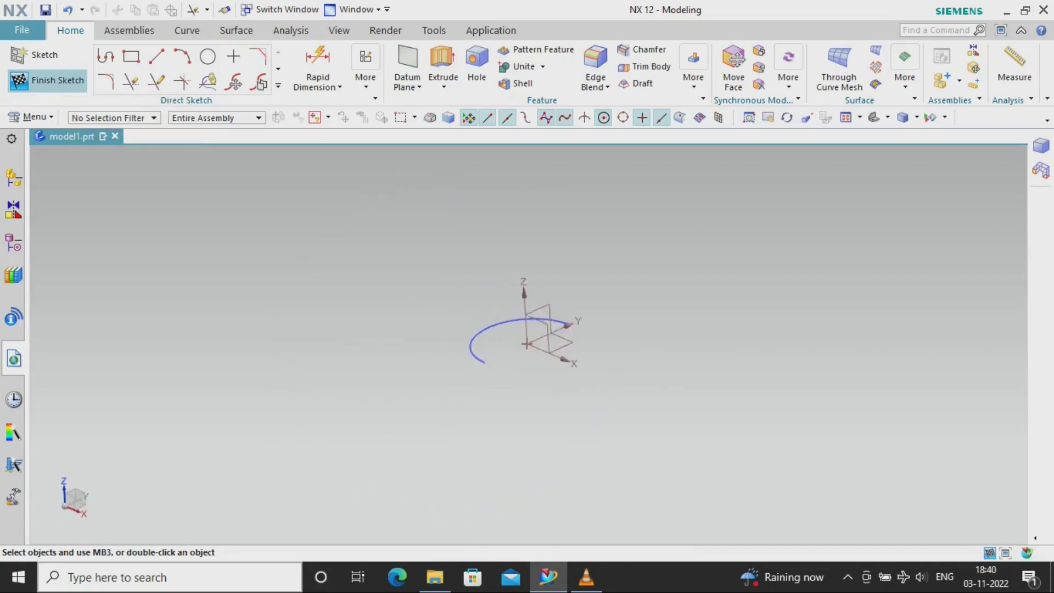
click(172, 87)
click(195, 124)
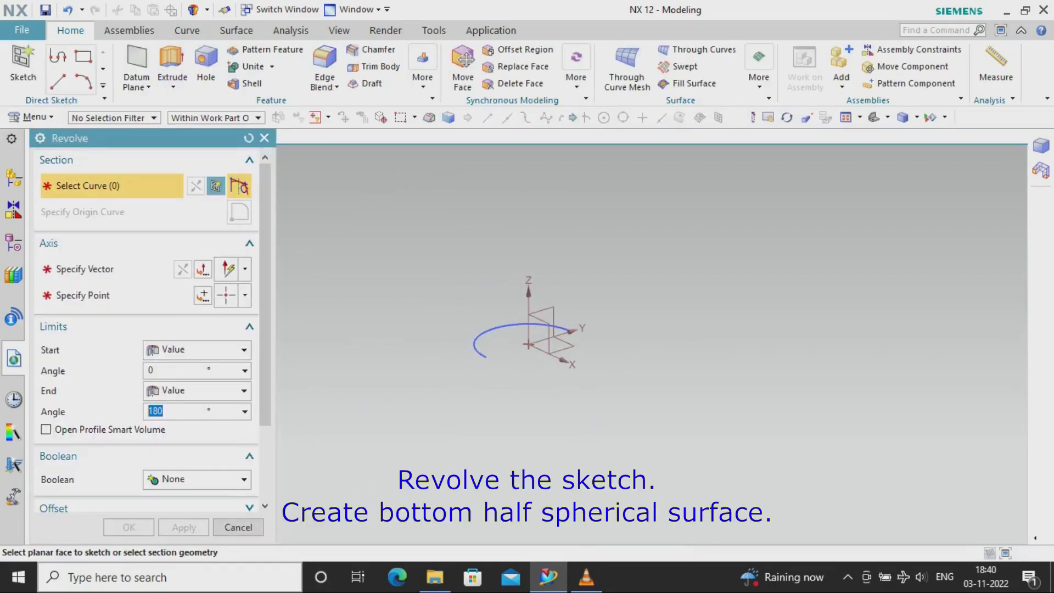
click(482, 355)
scroll(443, 372, up, 3)
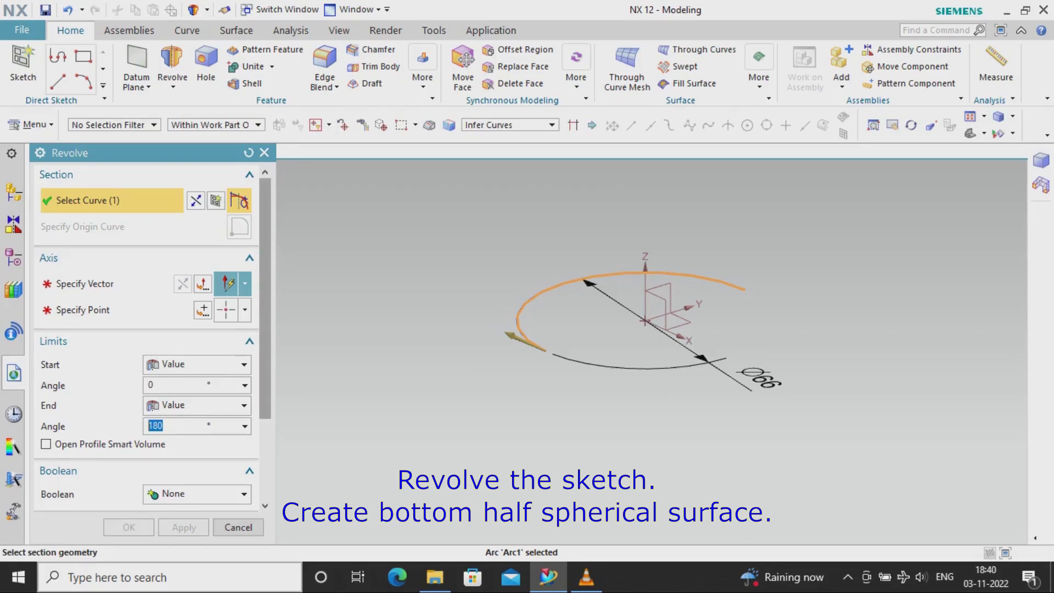
click(85, 284)
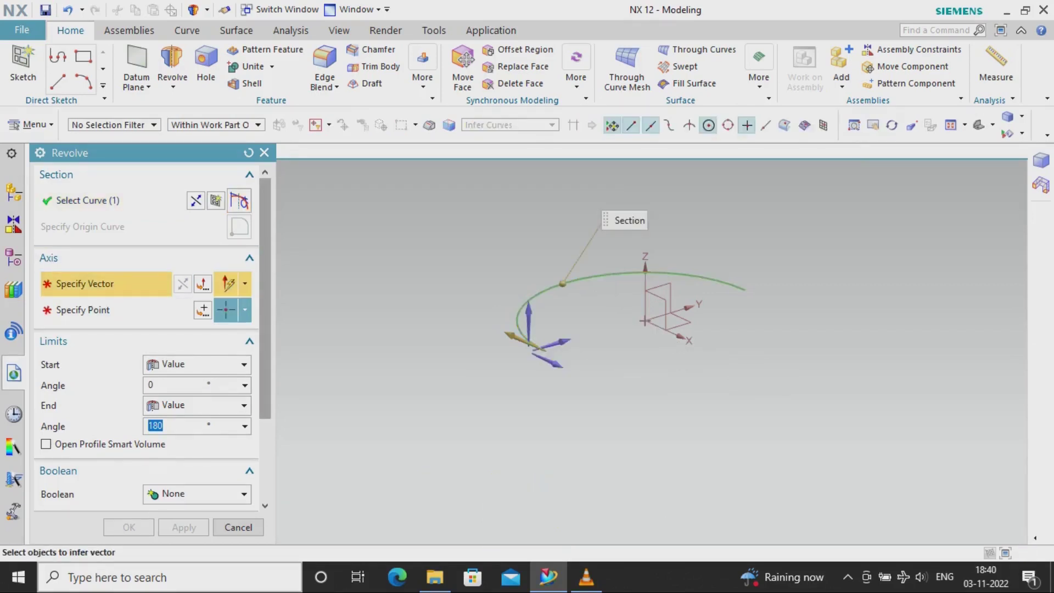
click(686, 307)
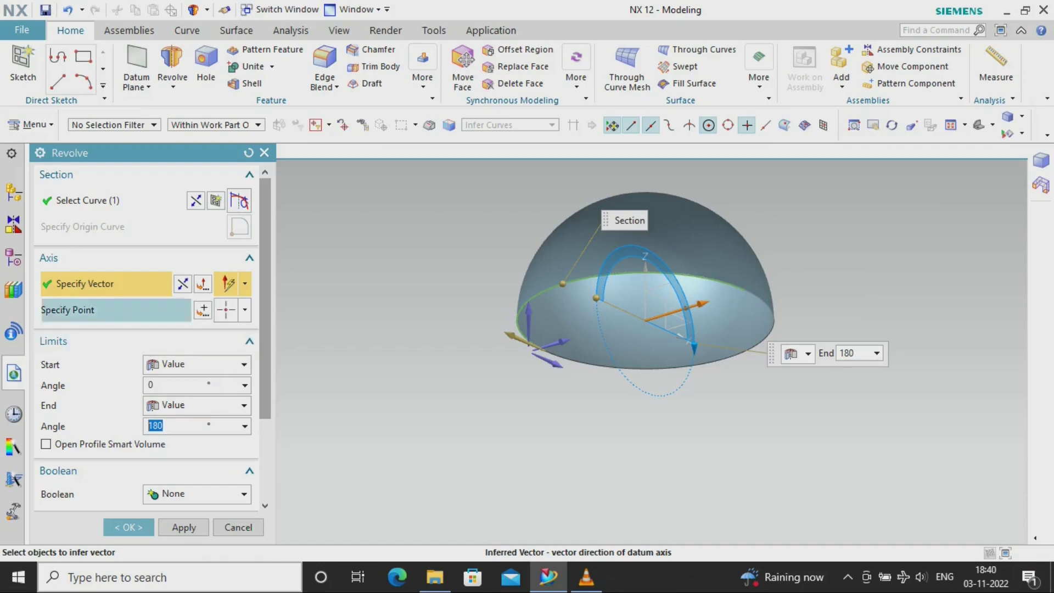
click(129, 527)
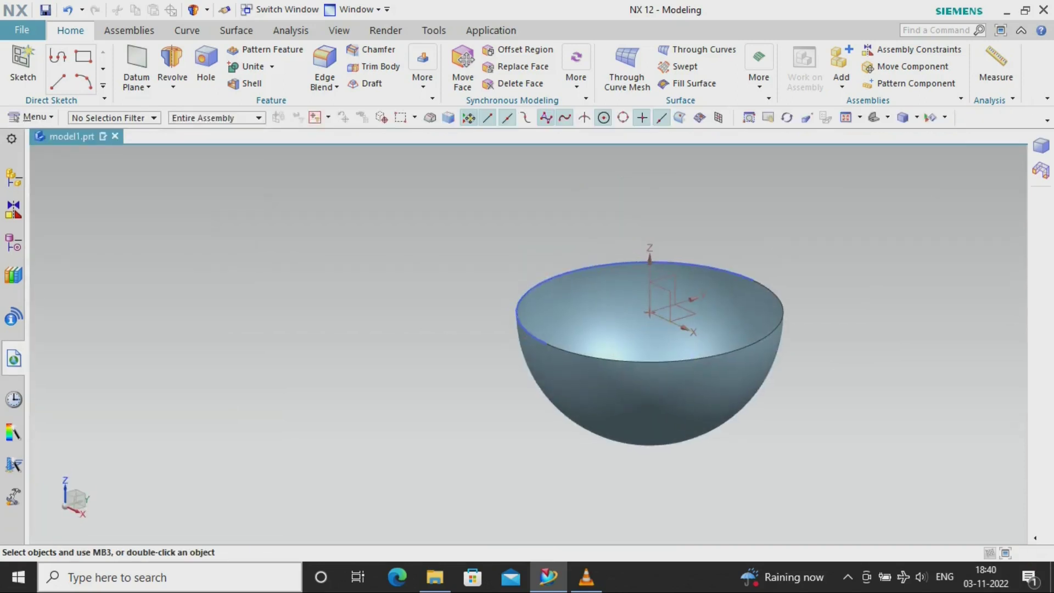
- Edit the bowl revolve so its body type is Sheet
click(171, 63)
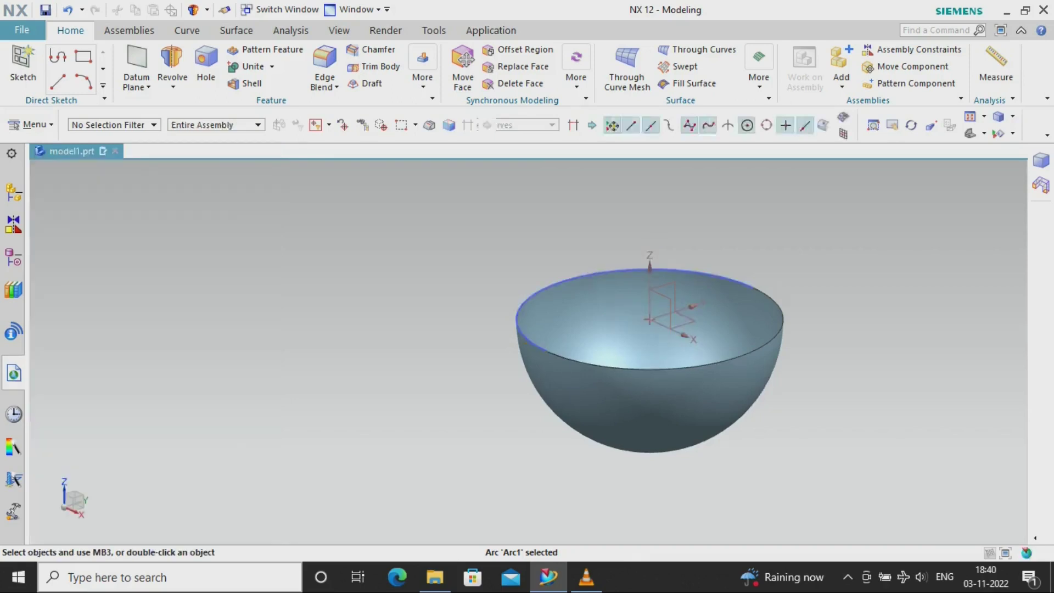
click(238, 527)
double_click(779, 378)
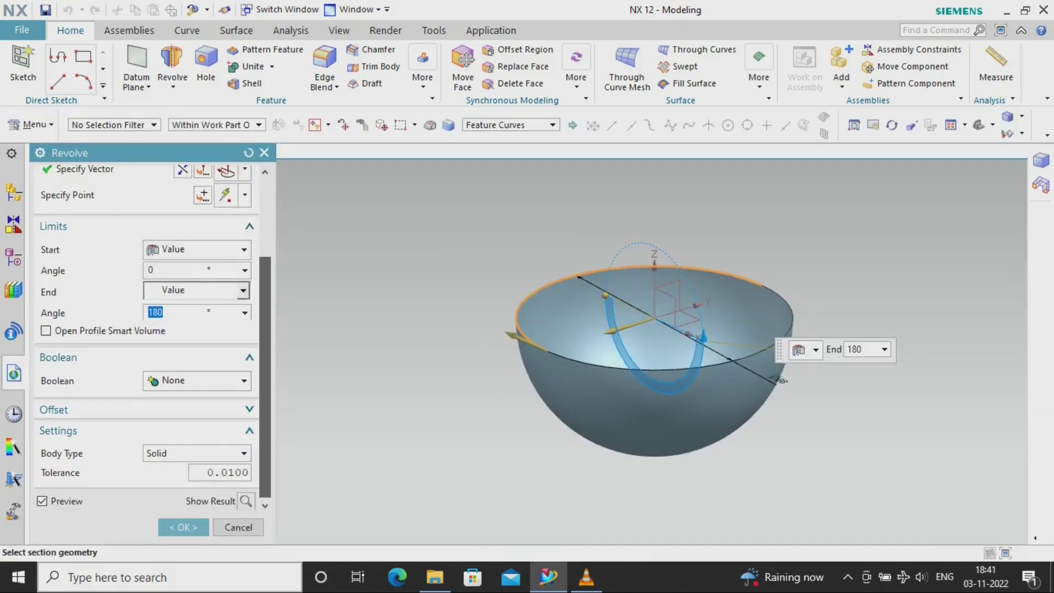
click(196, 451)
click(160, 480)
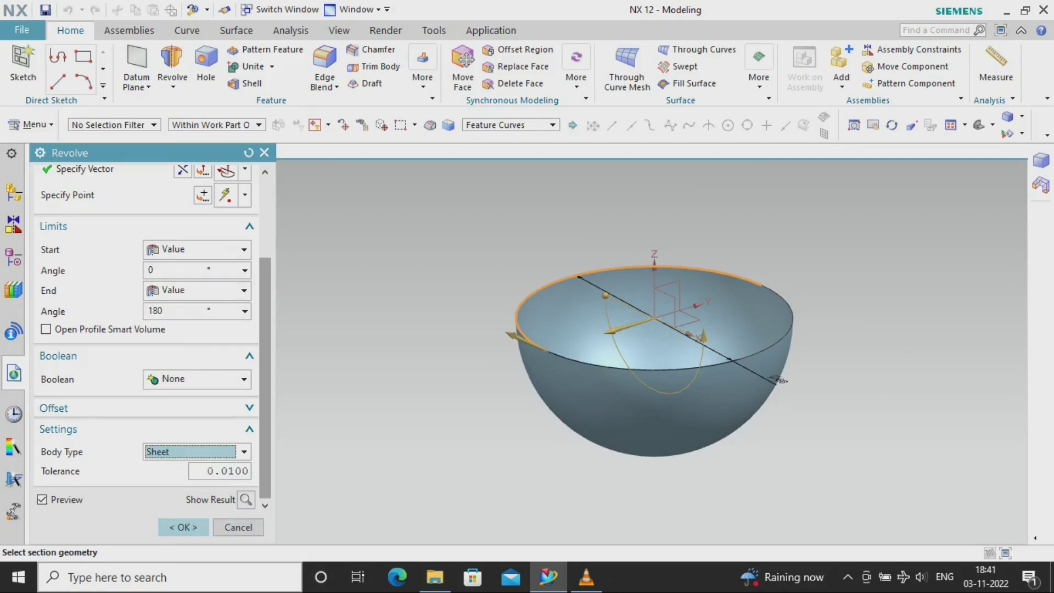
click(183, 527)
- Revolve the arc again about Y through the origin as a Sheet top hemisphere
click(172, 63)
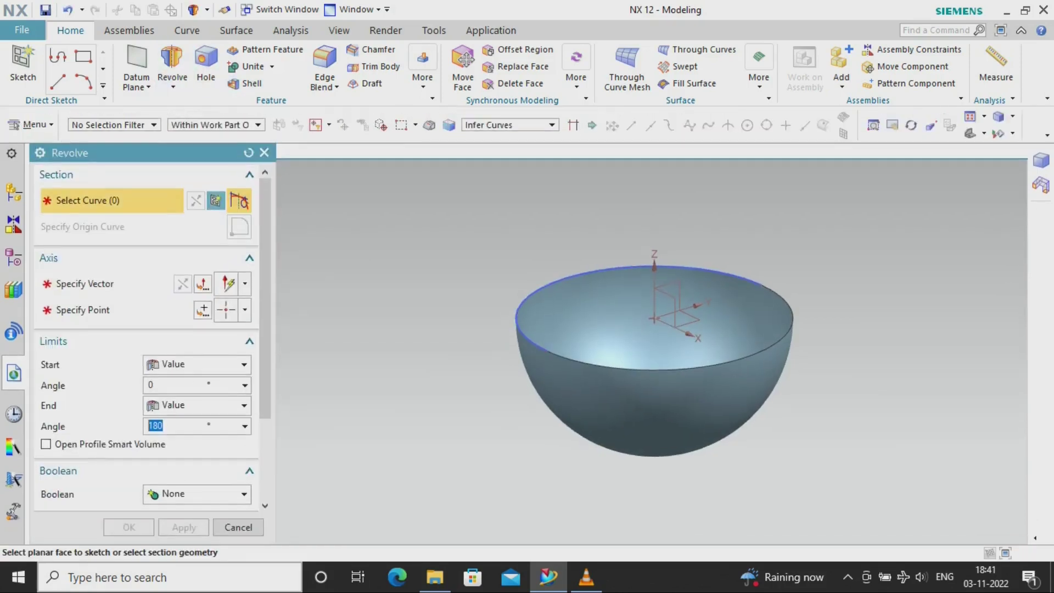
middle_click(779, 378)
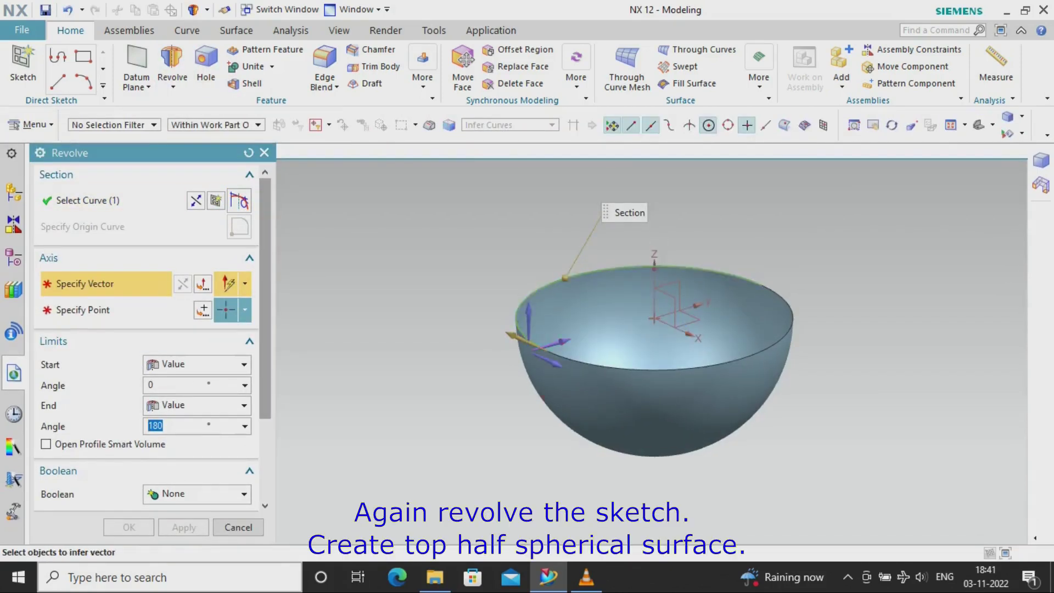
click(203, 311)
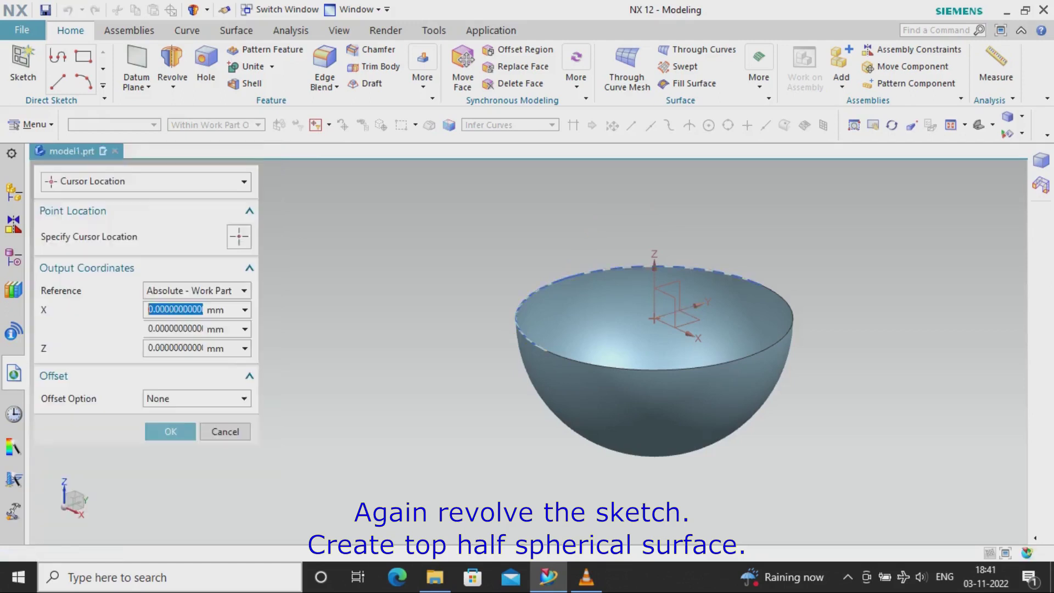
click(170, 431)
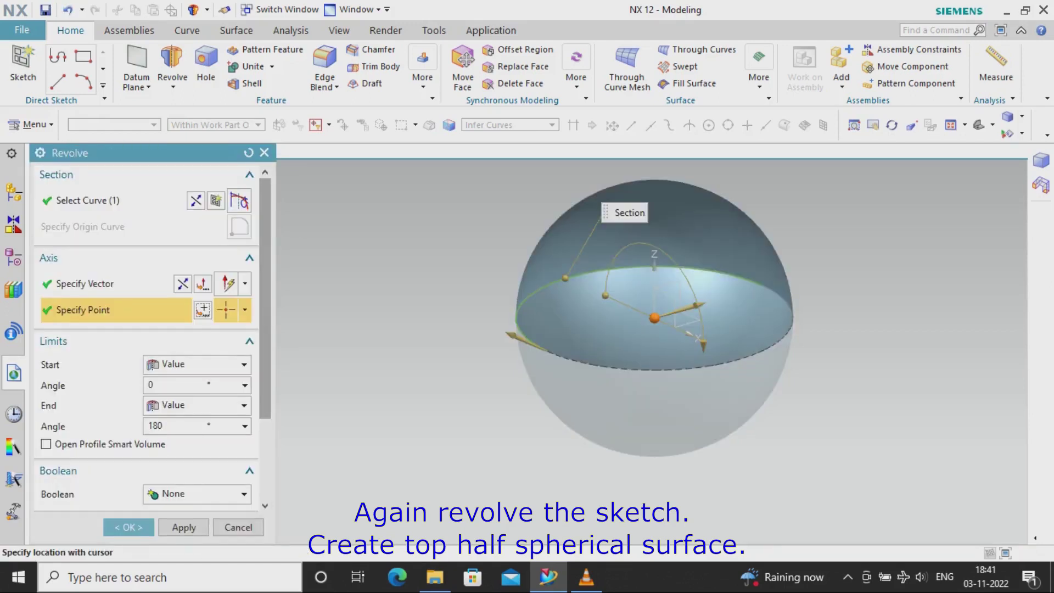
scroll(145, 329, down, 2)
scroll(146, 329, down, 2)
click(197, 451)
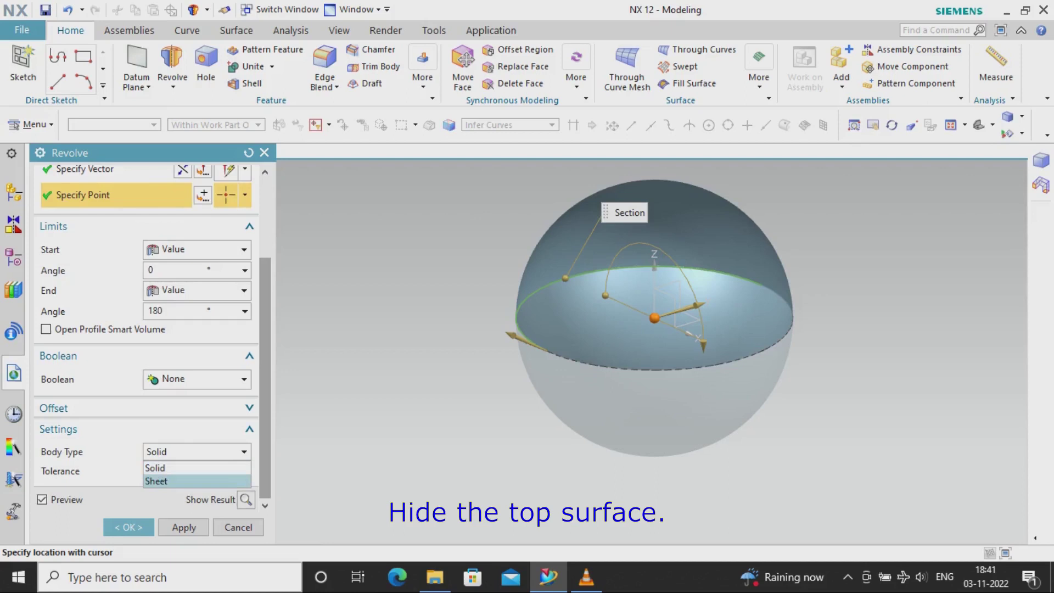
click(156, 481)
click(128, 527)
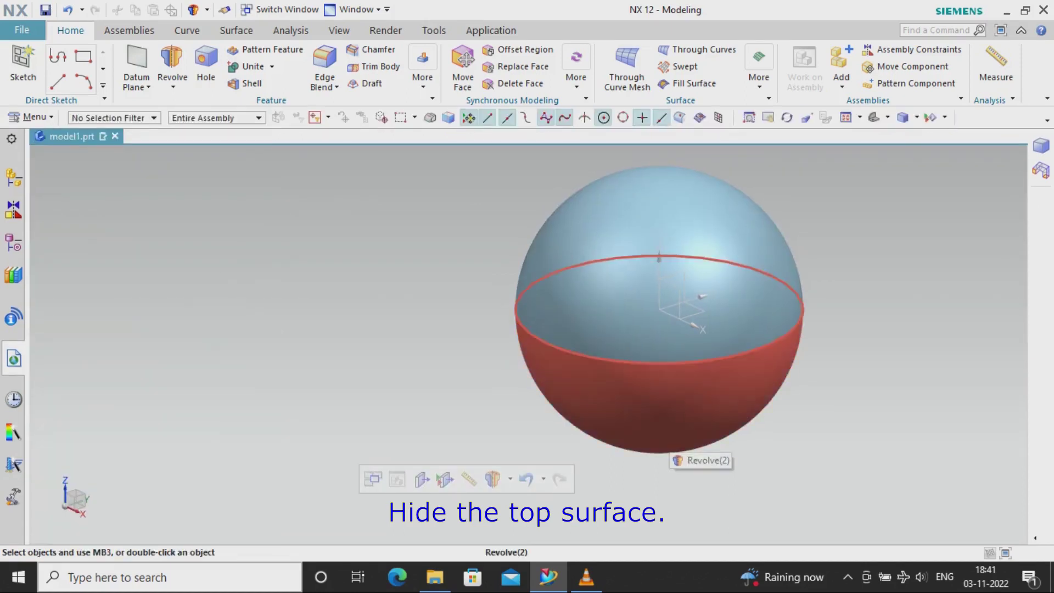
- Hide the top hemisphere and the rim sketch curve
right_click(603, 230)
click(631, 265)
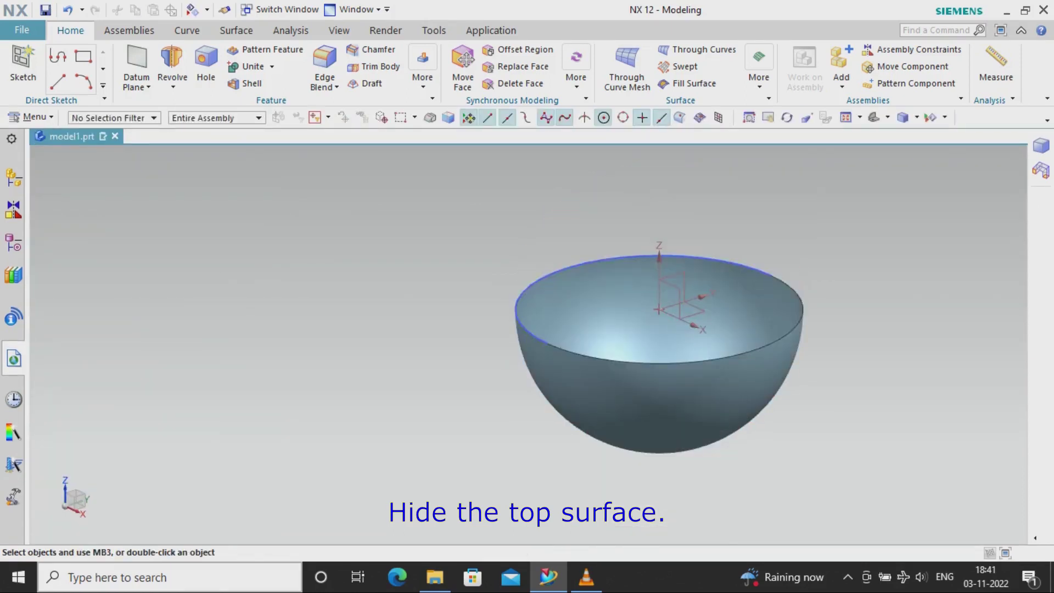
right_click(519, 298)
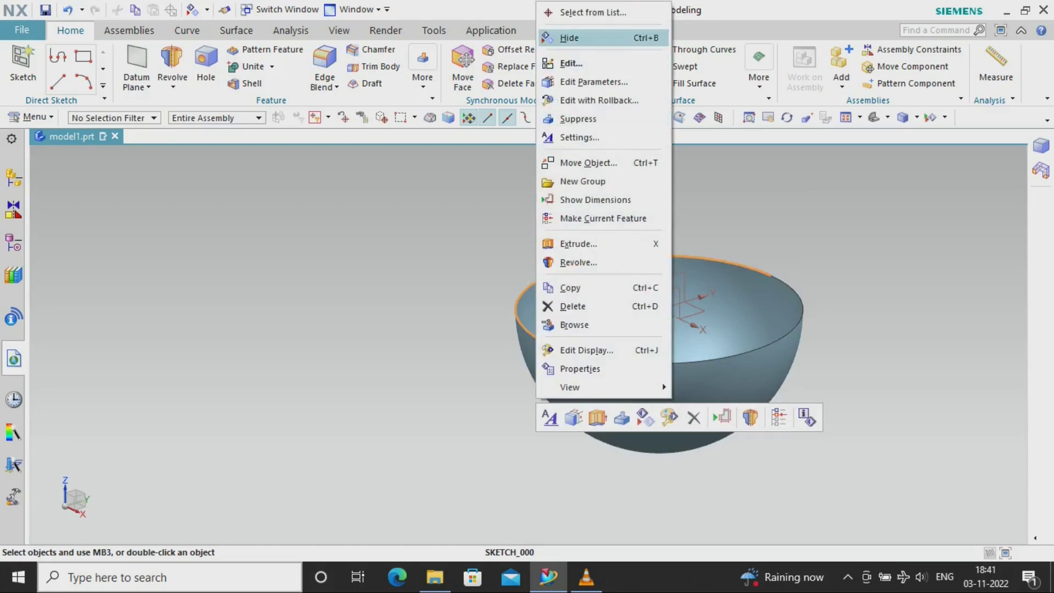
click(569, 38)
- Start a new sketch on the YZ plane
click(22, 66)
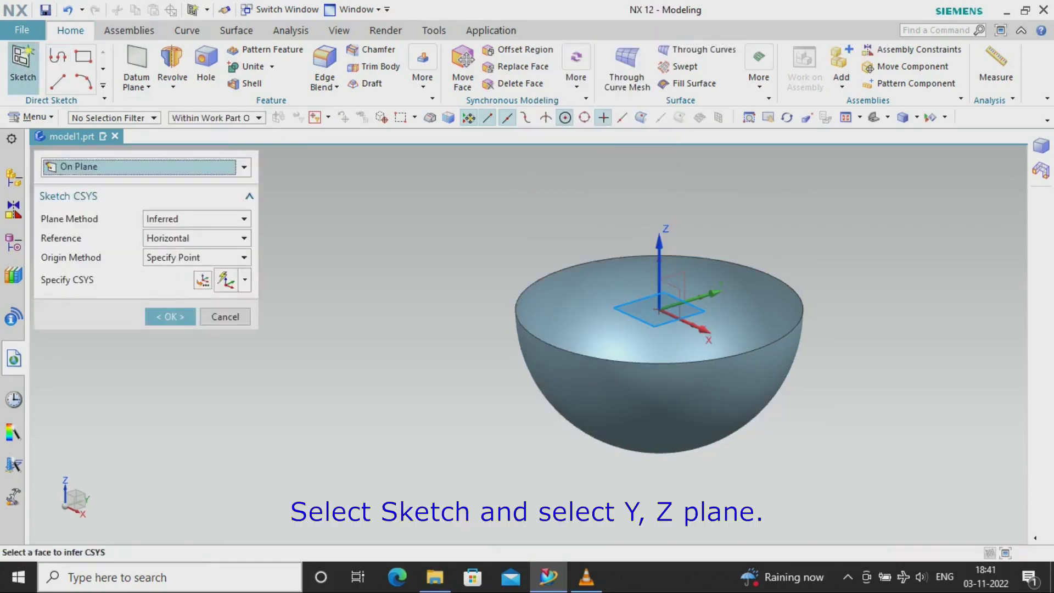
click(667, 296)
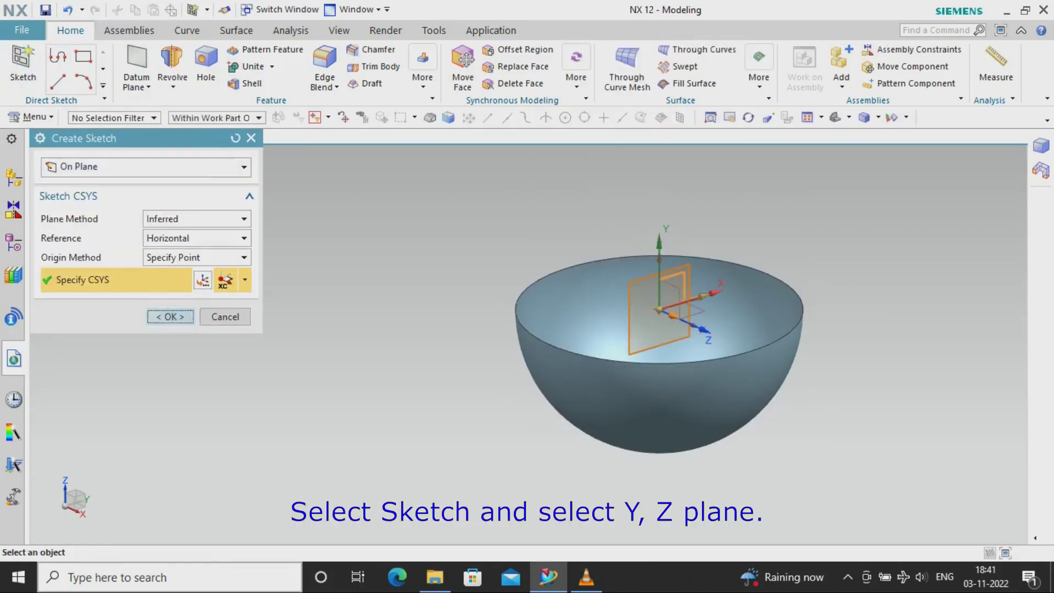
click(170, 317)
- Create a user expression dia1 with the value 45
click(433, 30)
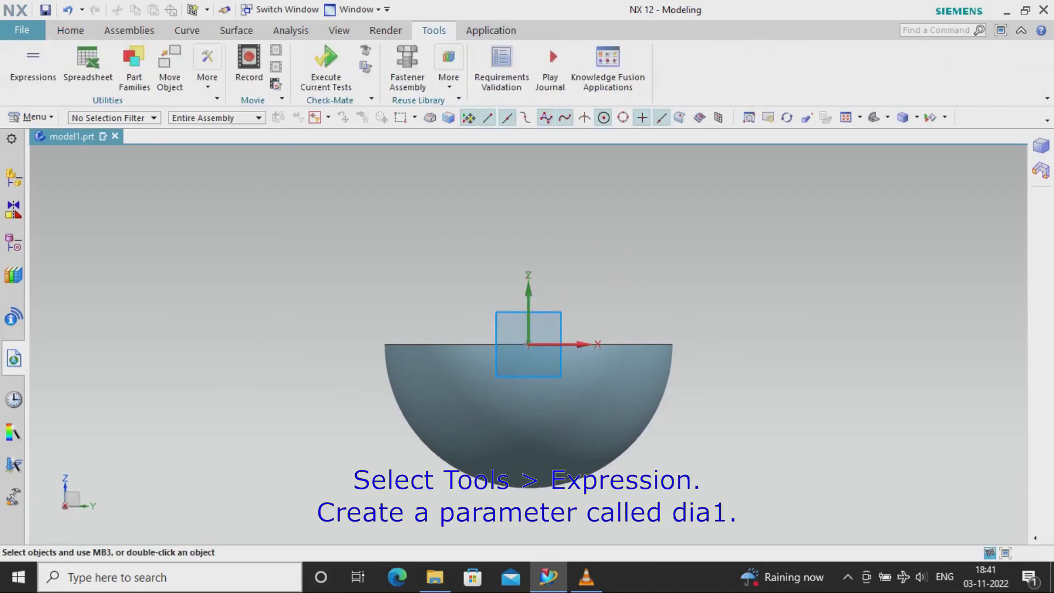
click(33, 63)
text(dia1)
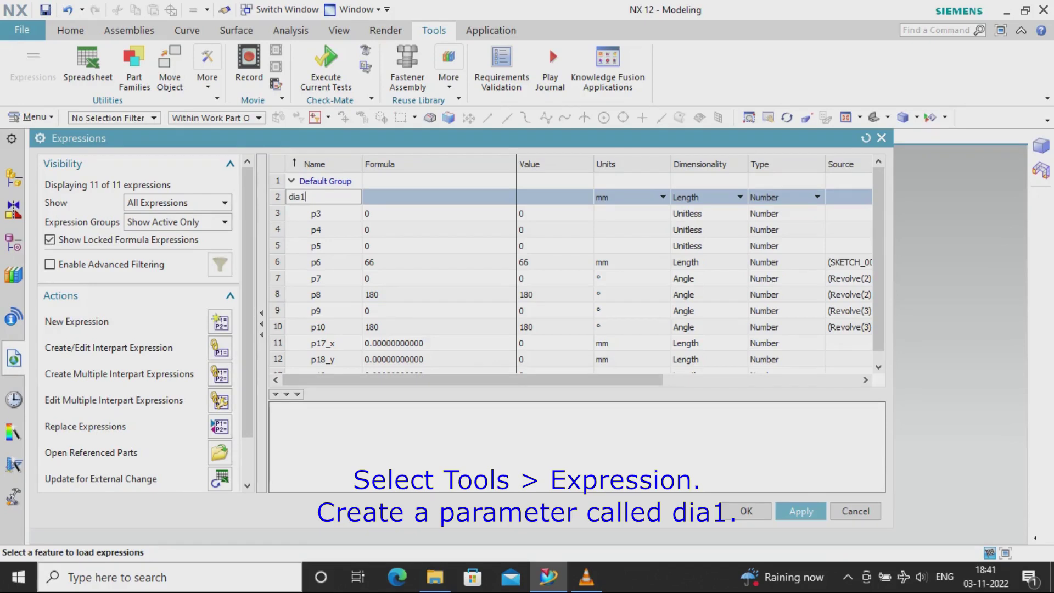
key(Return)
key(Escape)
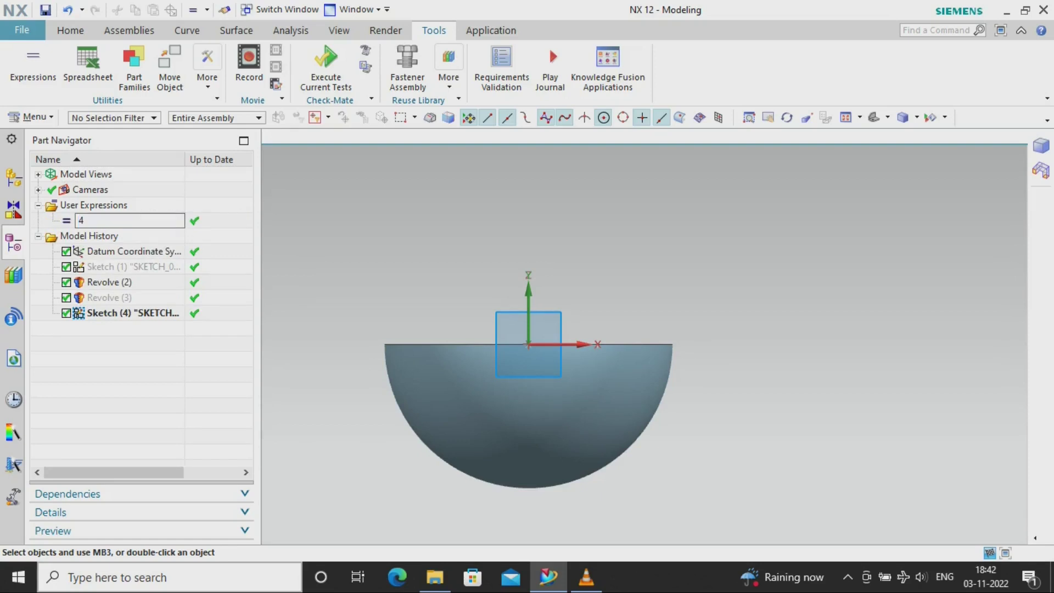
text(5)
key(Return)
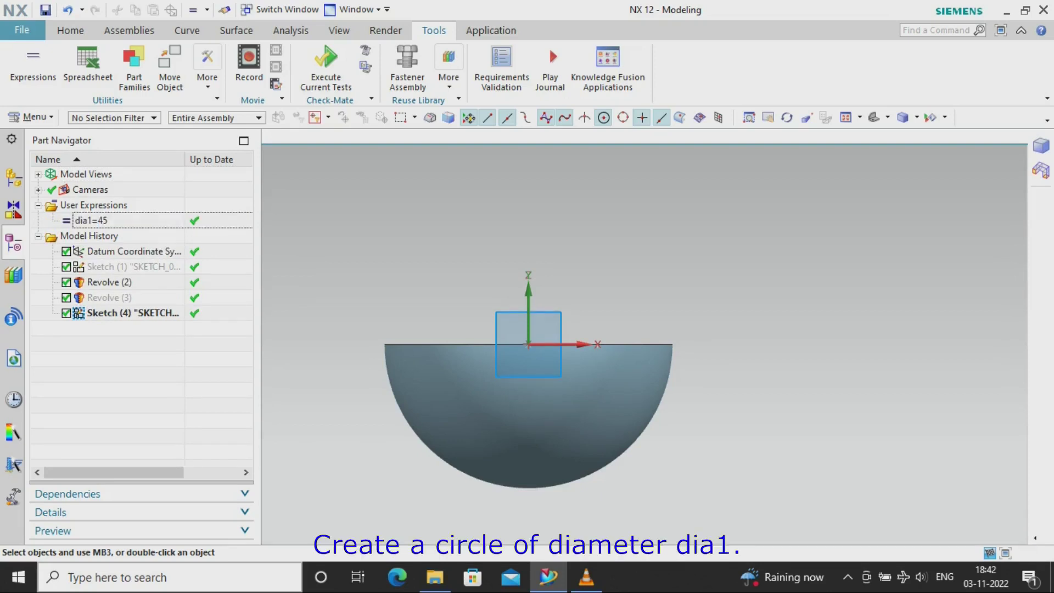
- Draw a circle centred below the origin in the YZ sketch
click(71, 30)
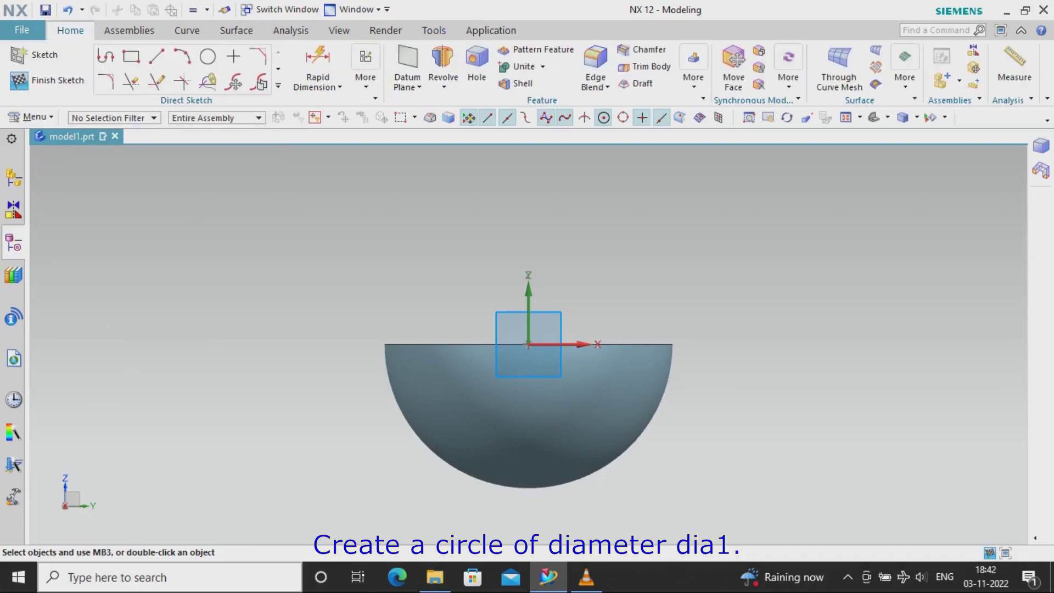
click(207, 57)
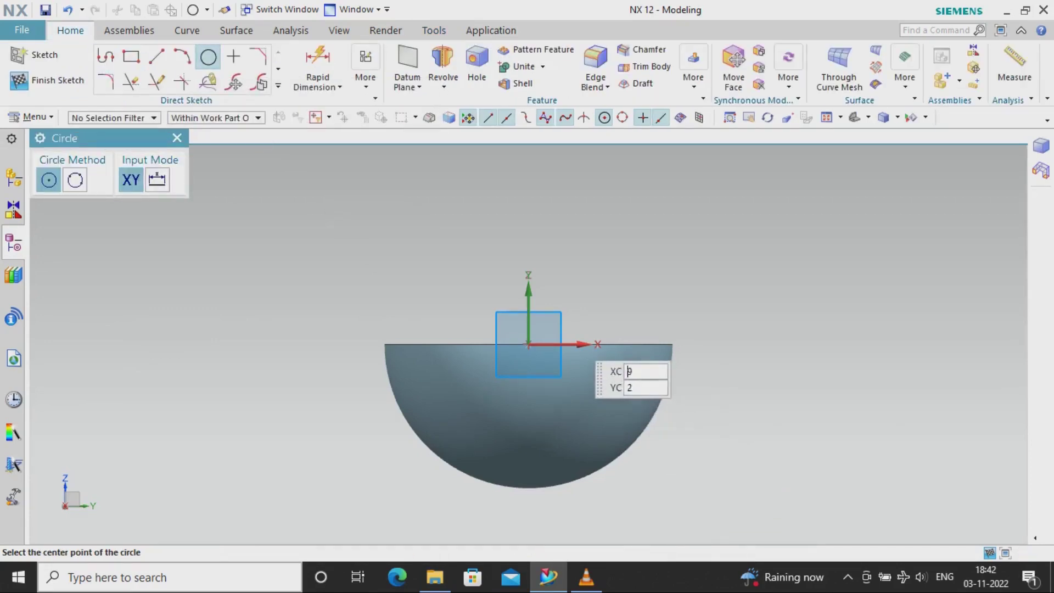
click(529, 374)
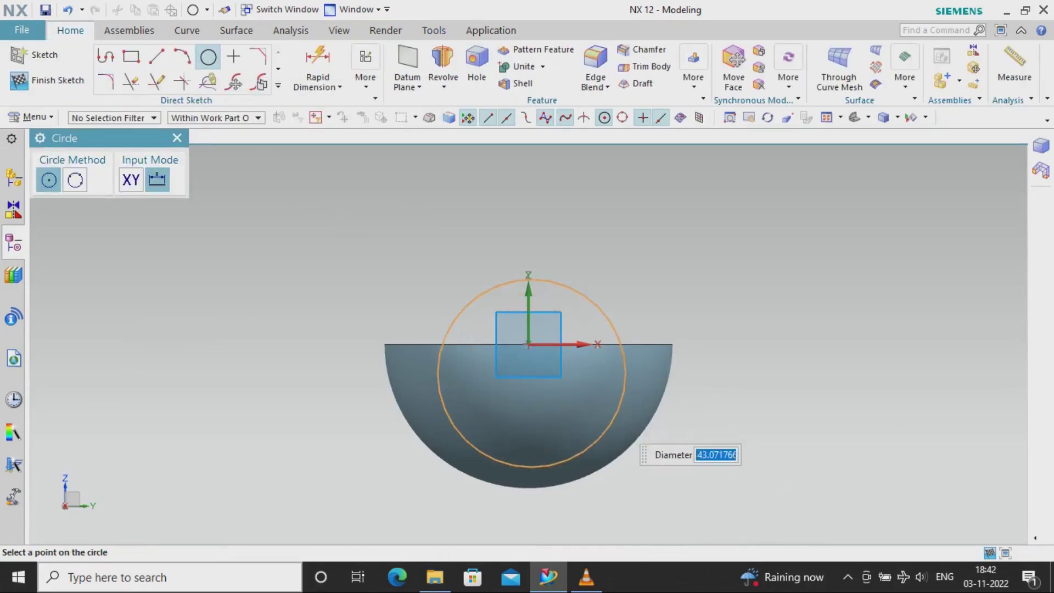
click(601, 436)
key(Escape)
- Constrain the circle centre onto the vertical axis with a vertical offset of 5
click(365, 69)
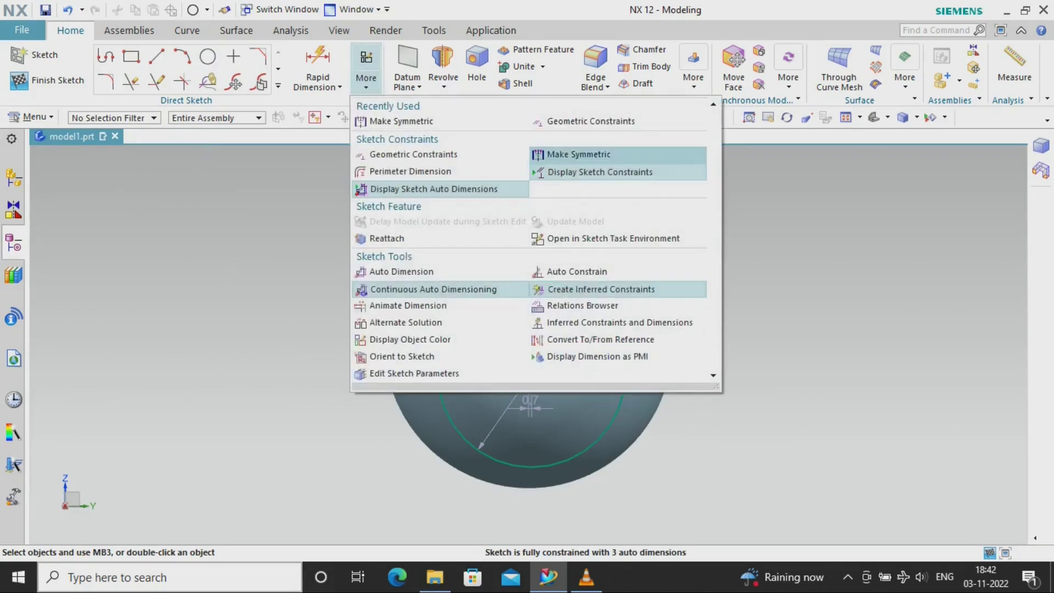
click(590, 121)
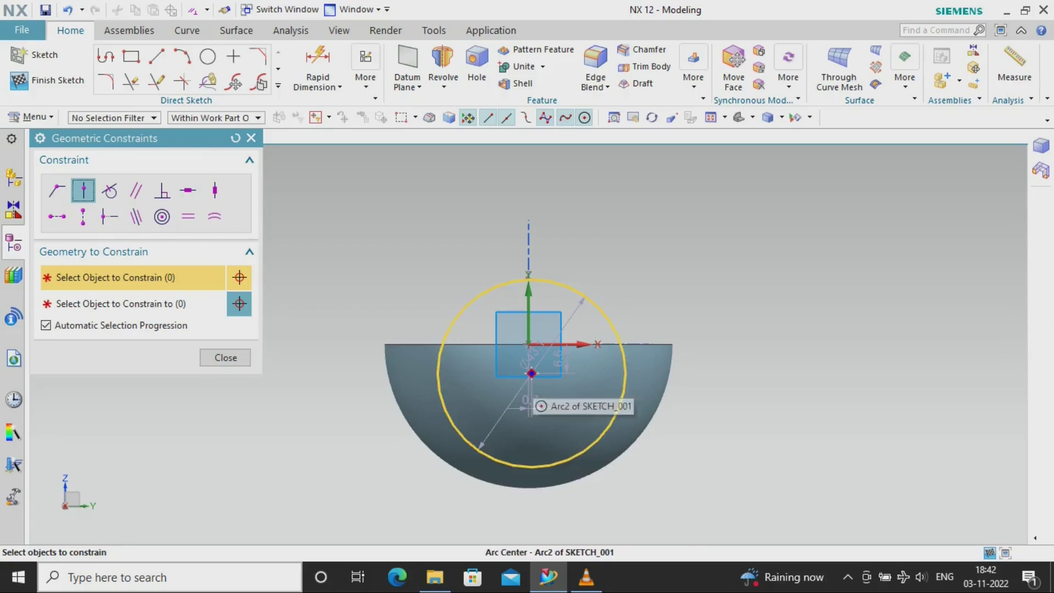
click(530, 372)
click(528, 328)
click(225, 357)
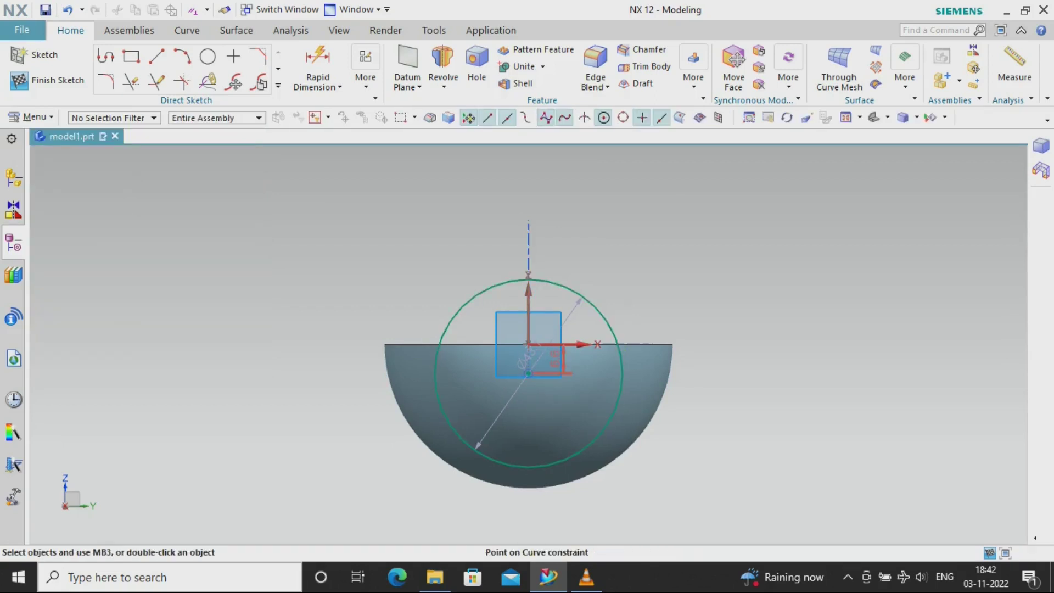
drag(554, 359, 741, 291)
double_click(741, 290)
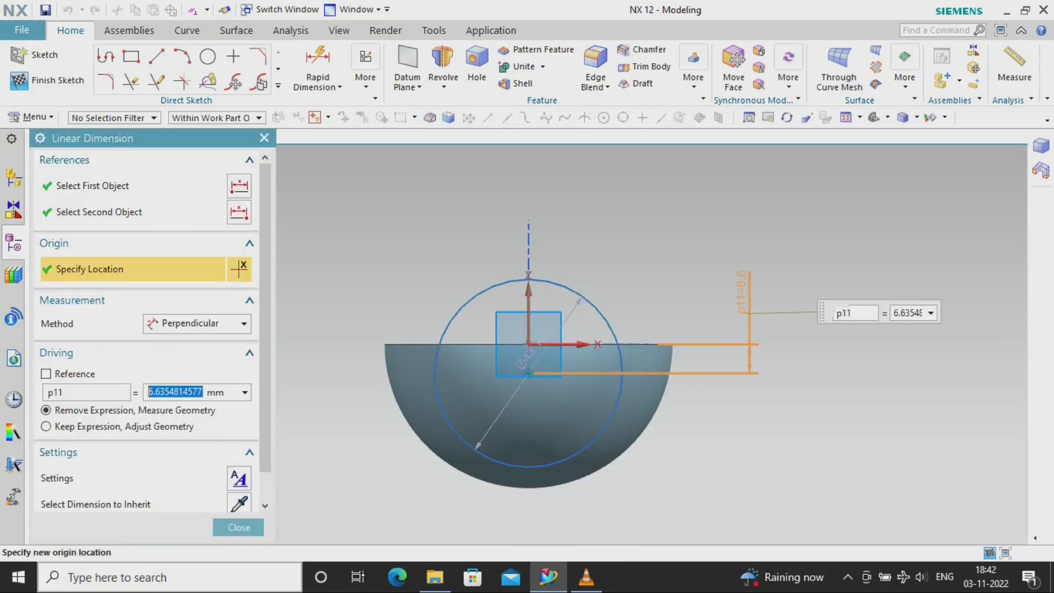
text(5)
key(Return)
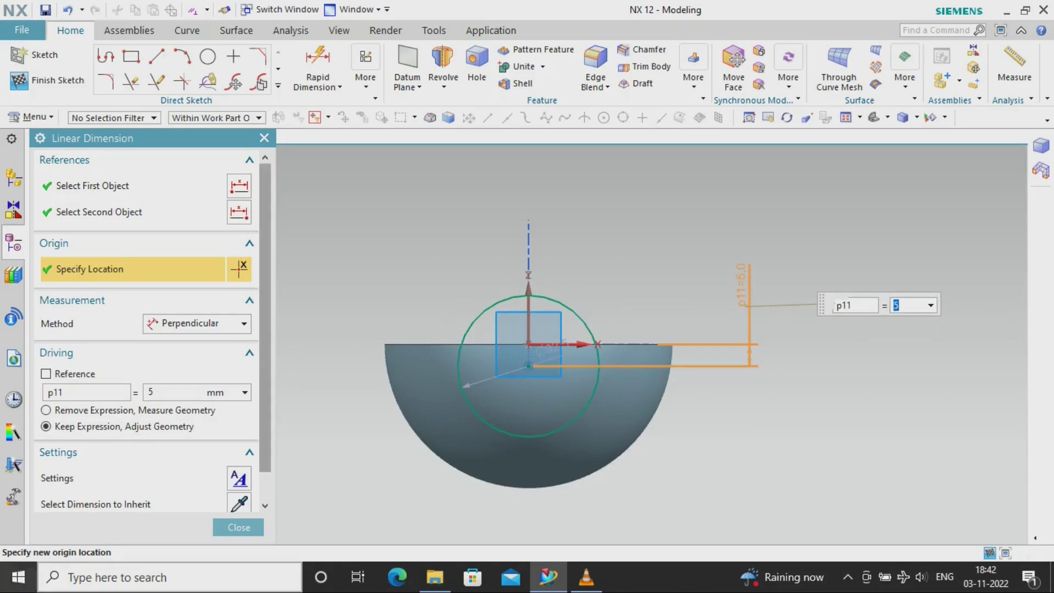
click(239, 527)
- Set the circle's diameter dimension to dia1
double_click(549, 349)
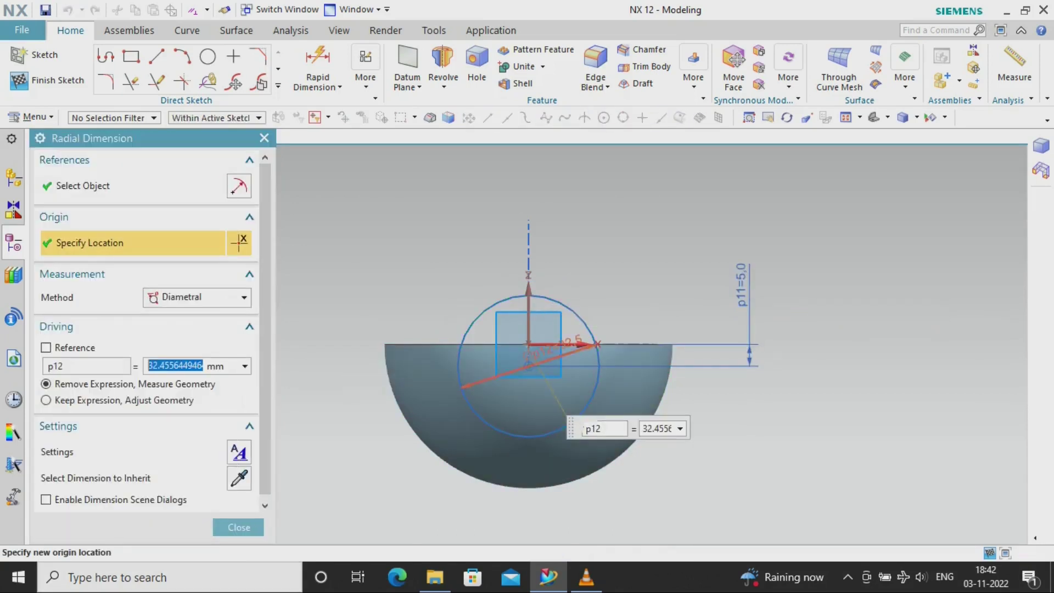
text(dia)
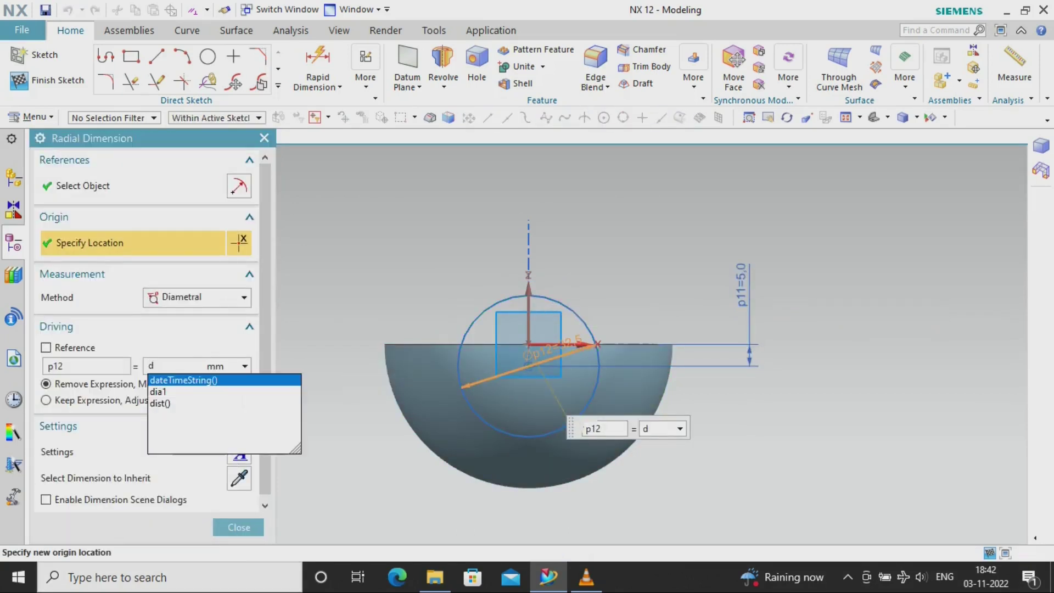
key(Down)
key(Return)
click(239, 527)
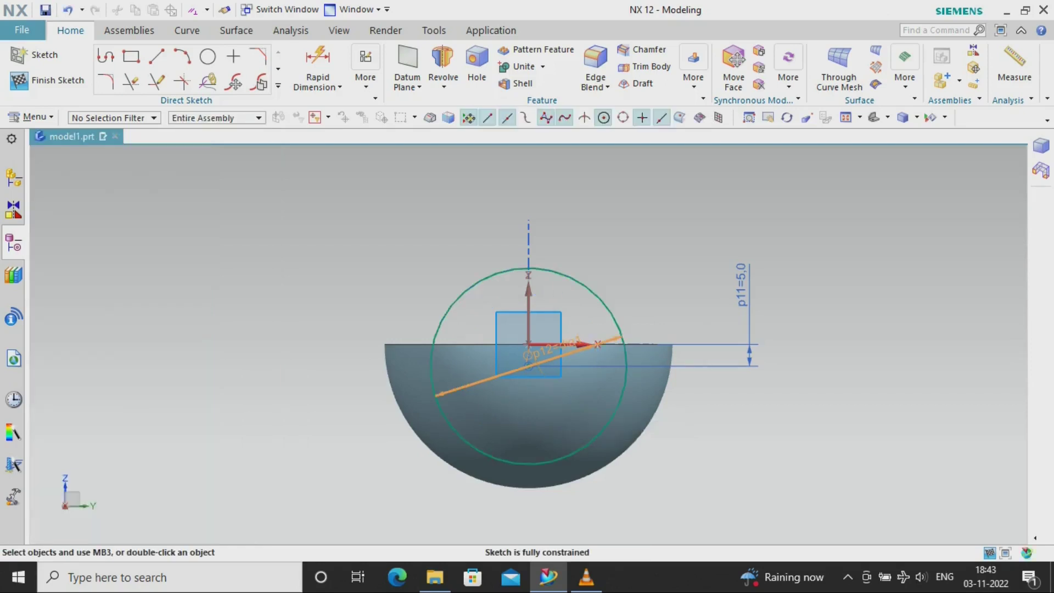
- Finish the sketch and project the circle onto the bowl face along -XC
click(47, 80)
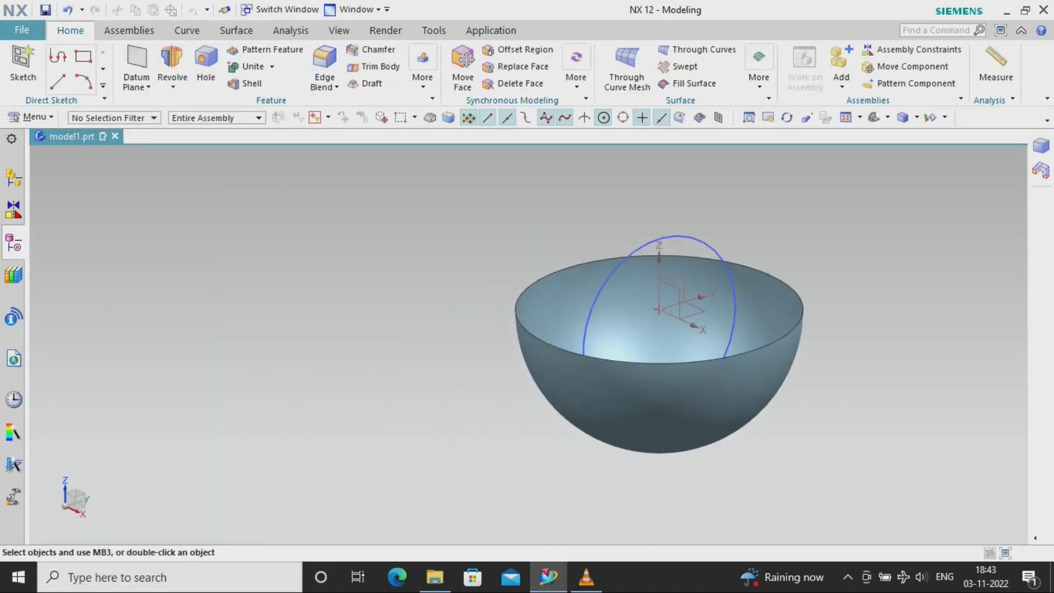
click(187, 30)
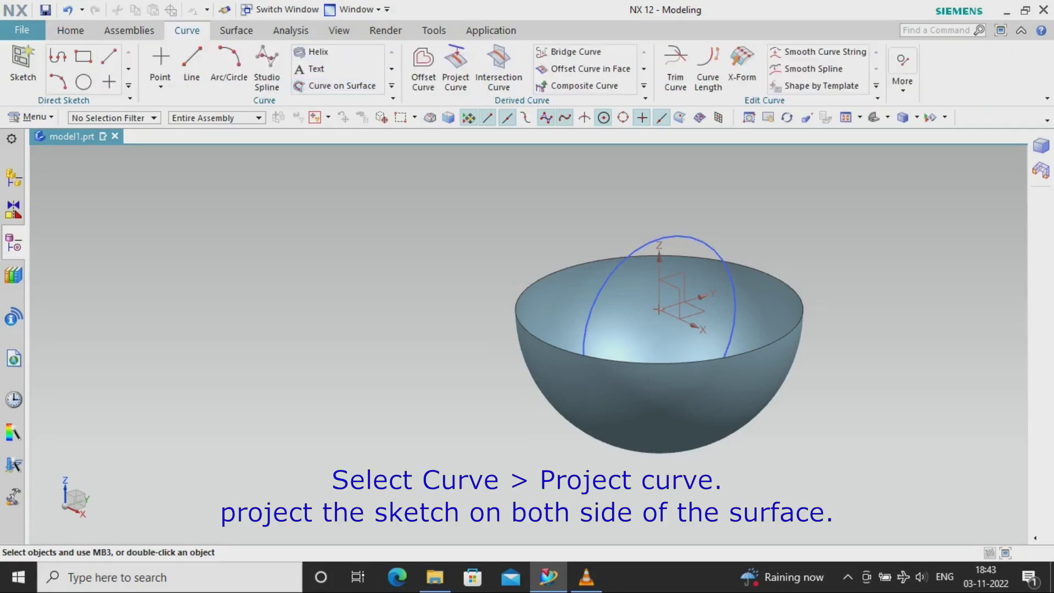
click(455, 69)
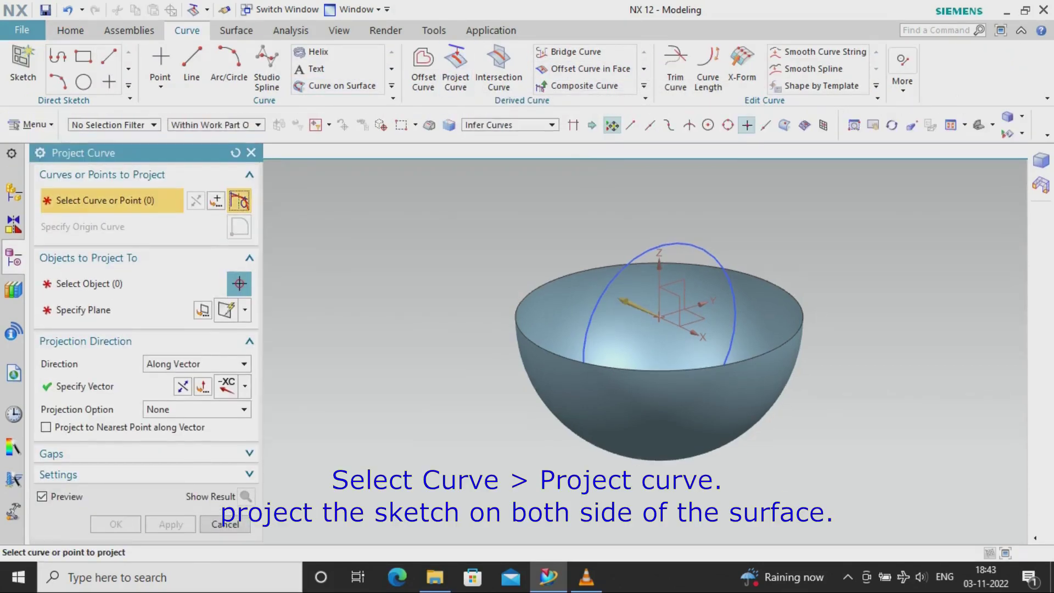
click(723, 351)
middle_click(675, 362)
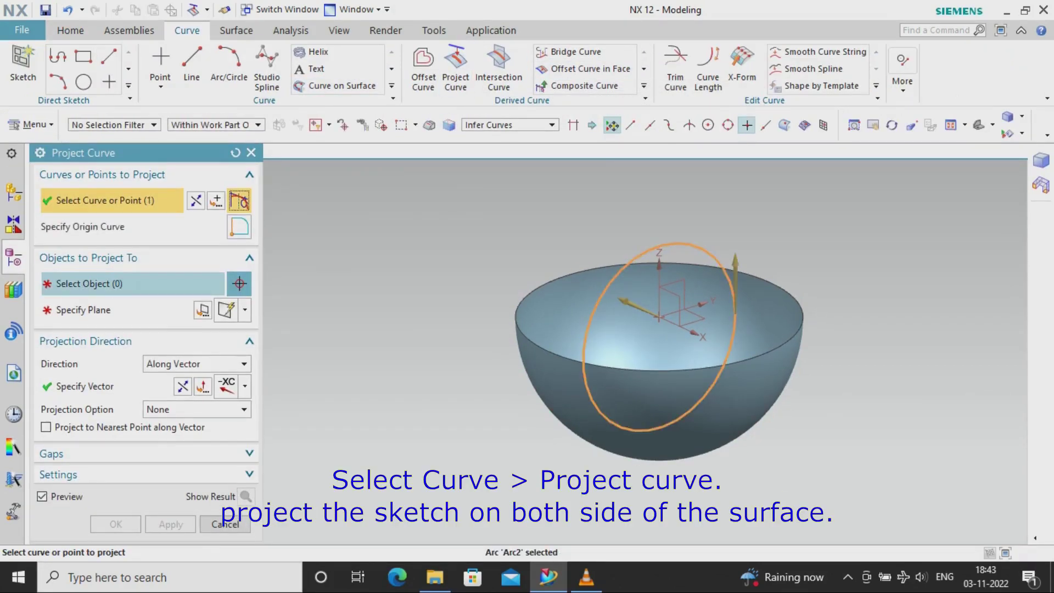
click(654, 364)
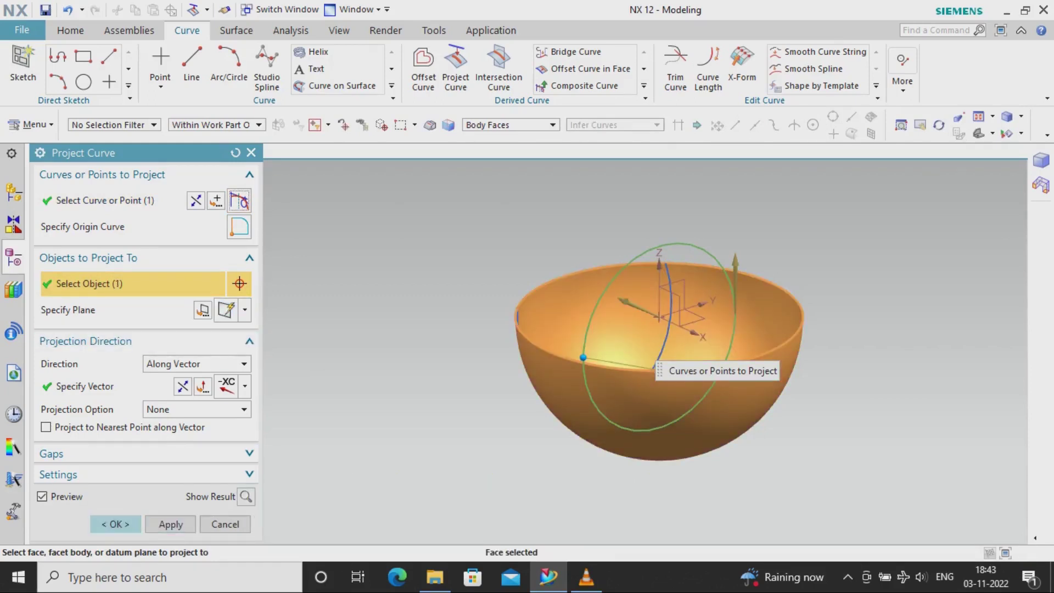
click(115, 524)
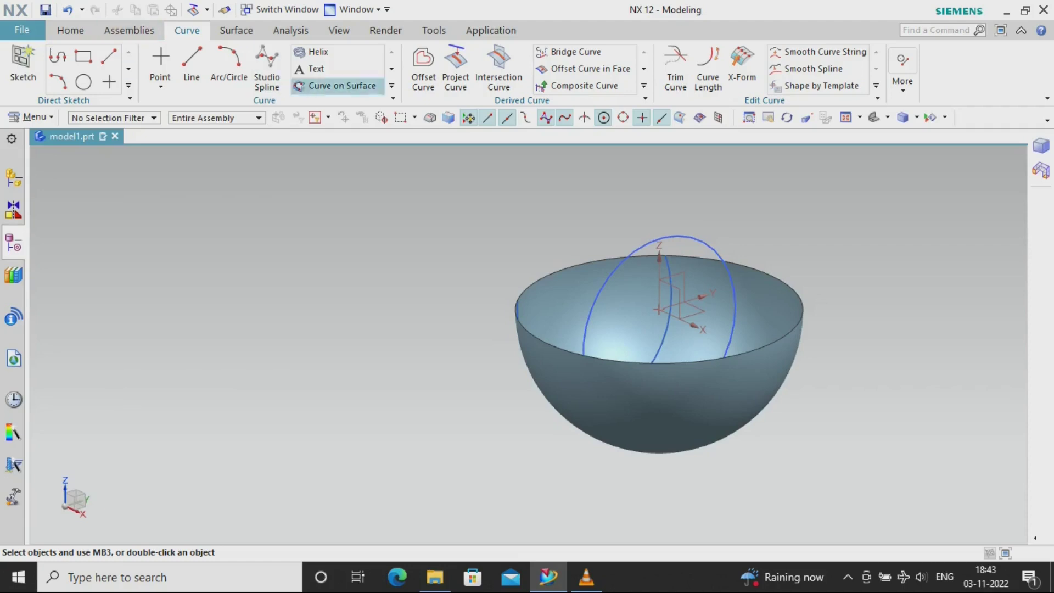
- Project the circle onto the bowl again along the opposite XC direction
click(456, 66)
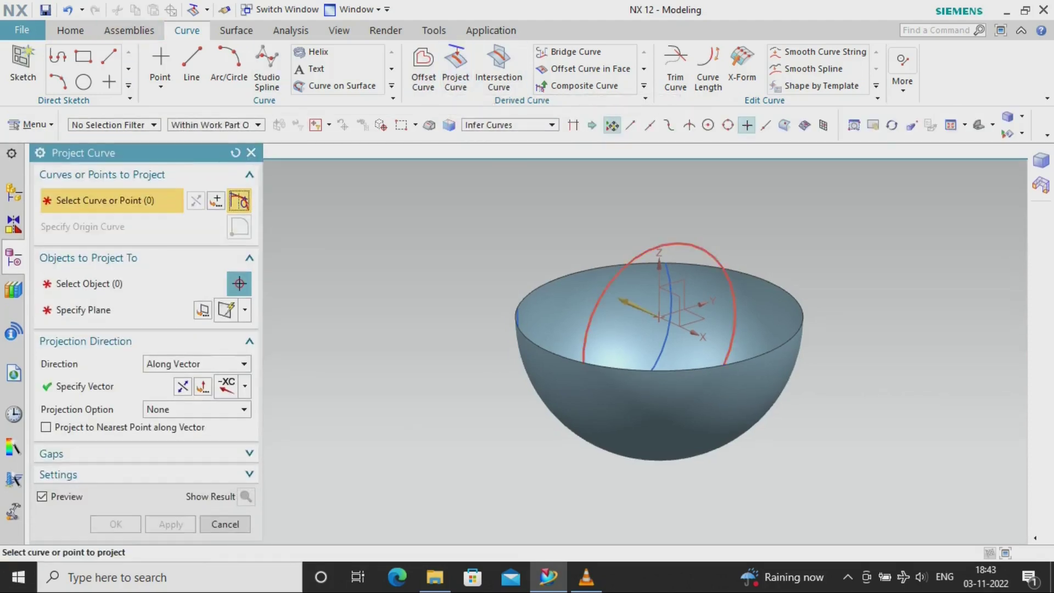
click(733, 302)
click(736, 270)
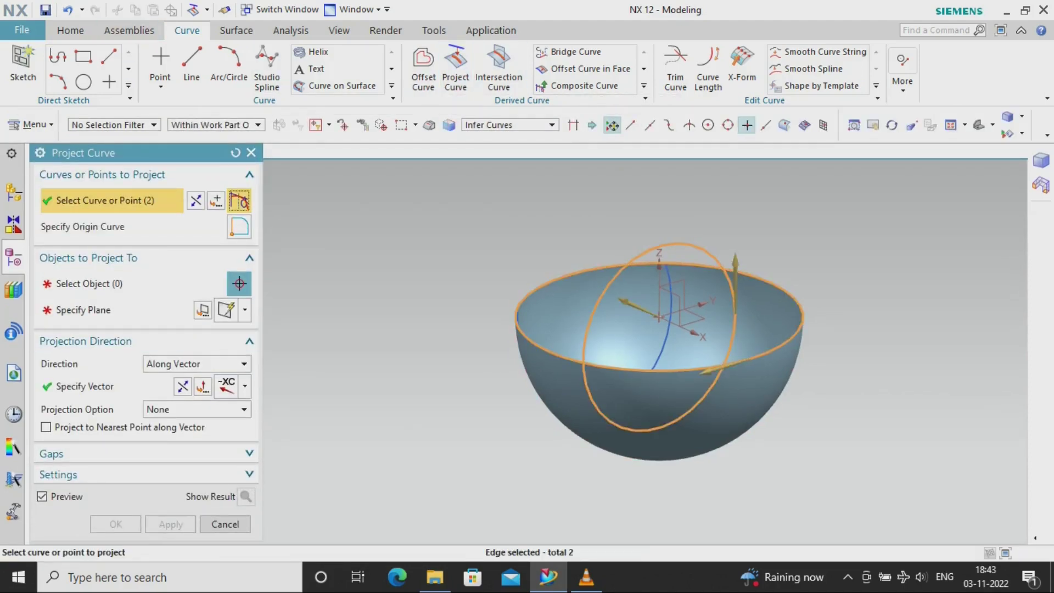
key(Escape)
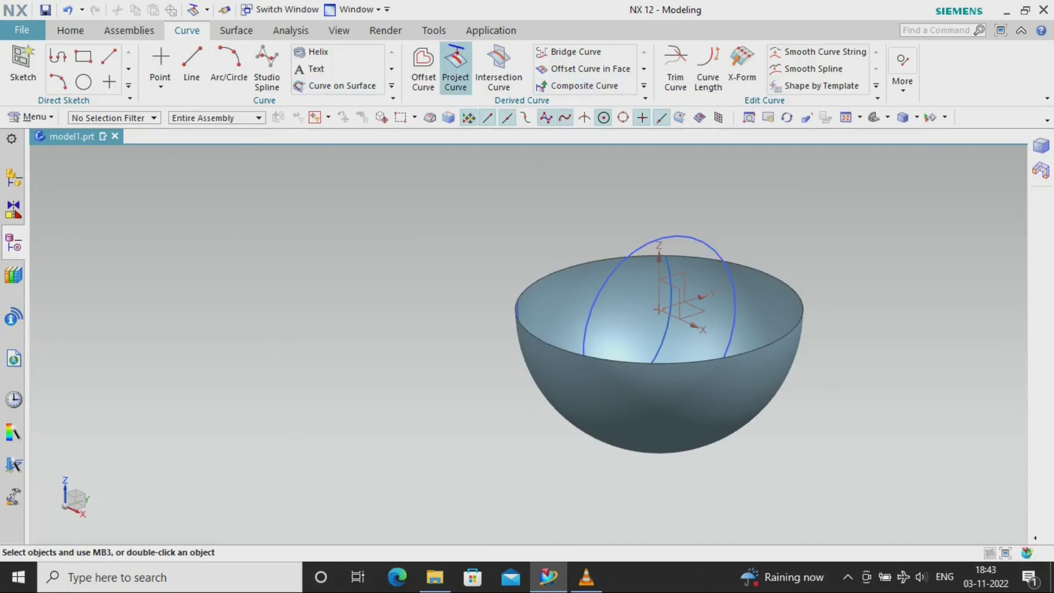
click(455, 63)
click(110, 283)
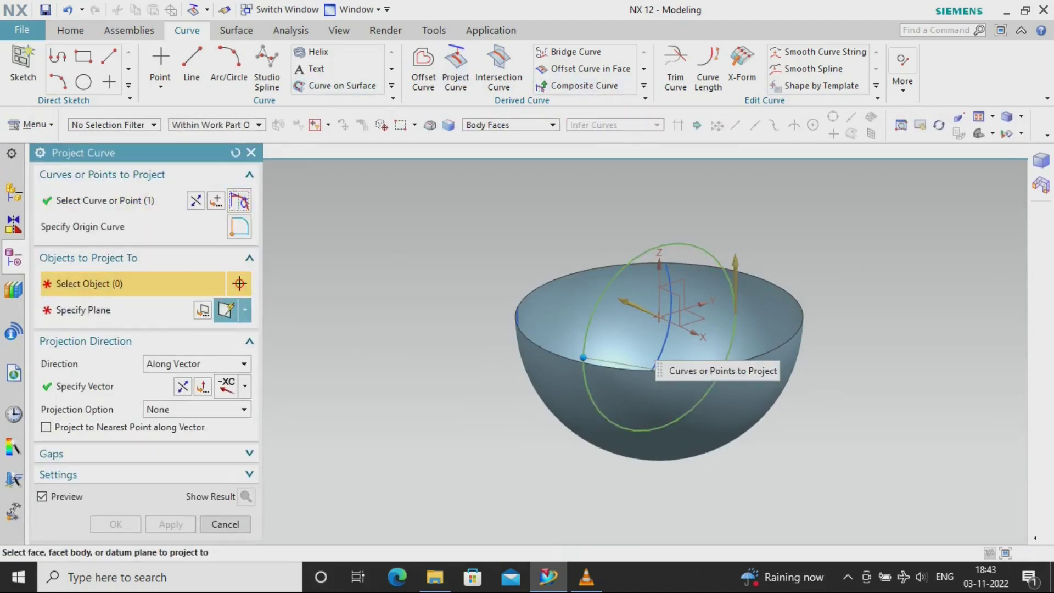
click(654, 365)
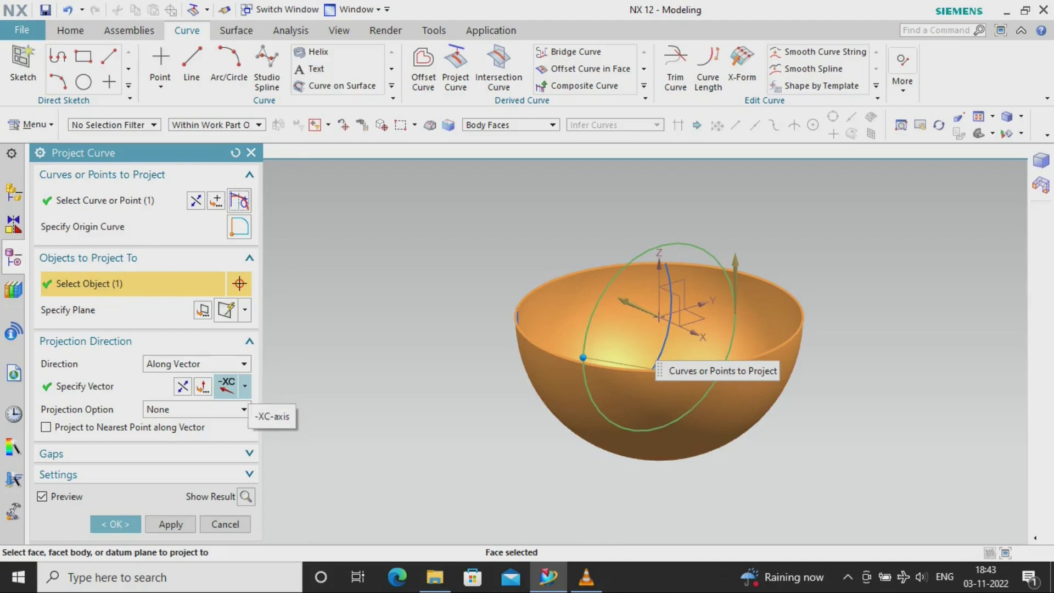
click(245, 386)
click(230, 182)
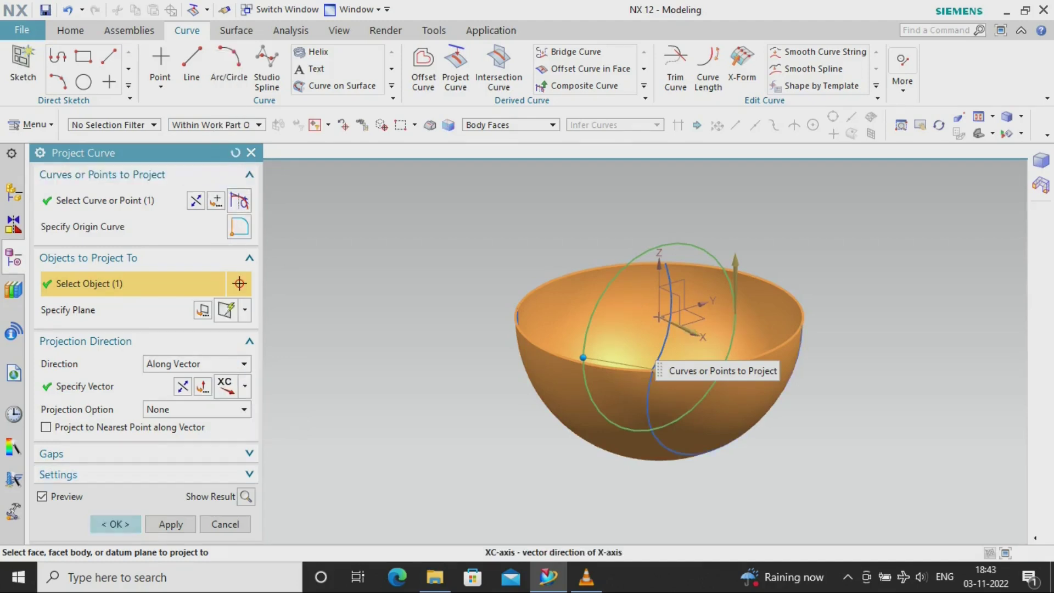
key(Return)
mouse_move(659, 351)
middle_down()
mouse_move(637, 329)
mouse_move(658, 356)
middle_up()
click(713, 258)
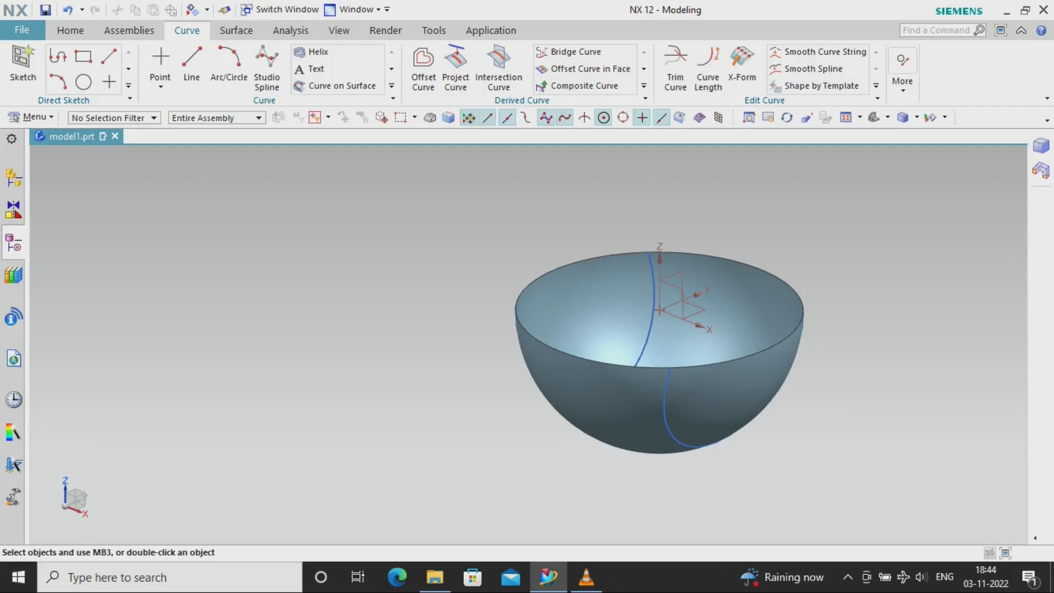
- Show the hidden Revolve (2) dome from the Part Navigator and begin an XZ-plane sketch
right_click(633, 431)
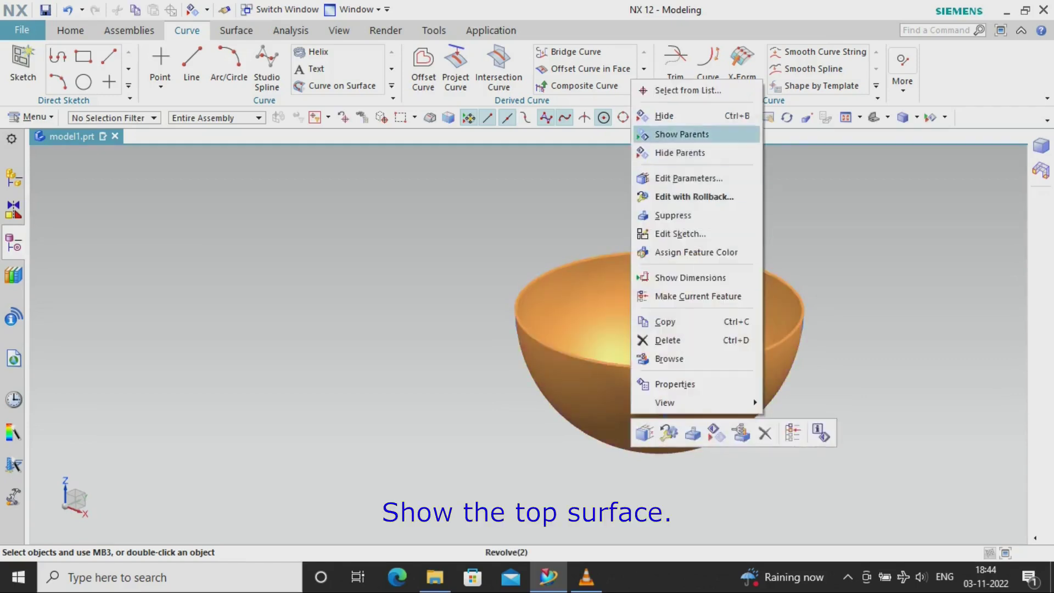
click(653, 113)
click(14, 243)
click(109, 296)
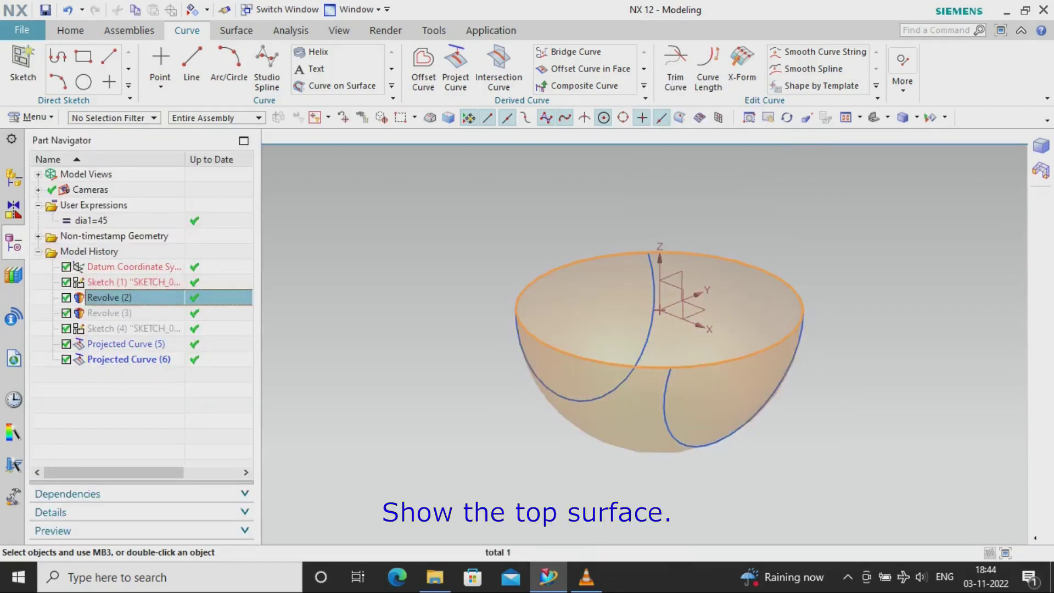
right_click(110, 297)
click(132, 12)
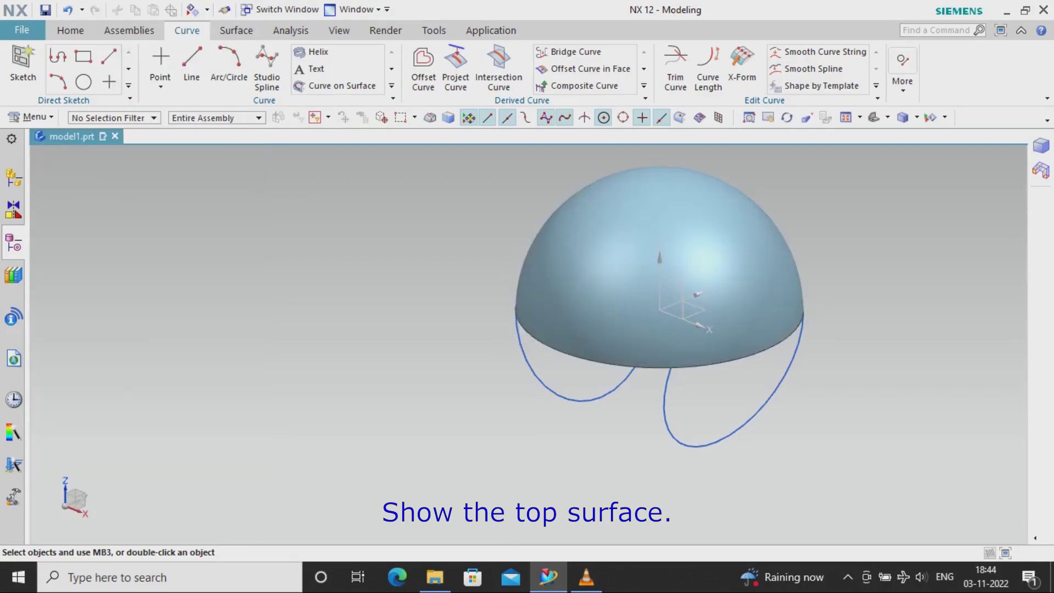
click(23, 63)
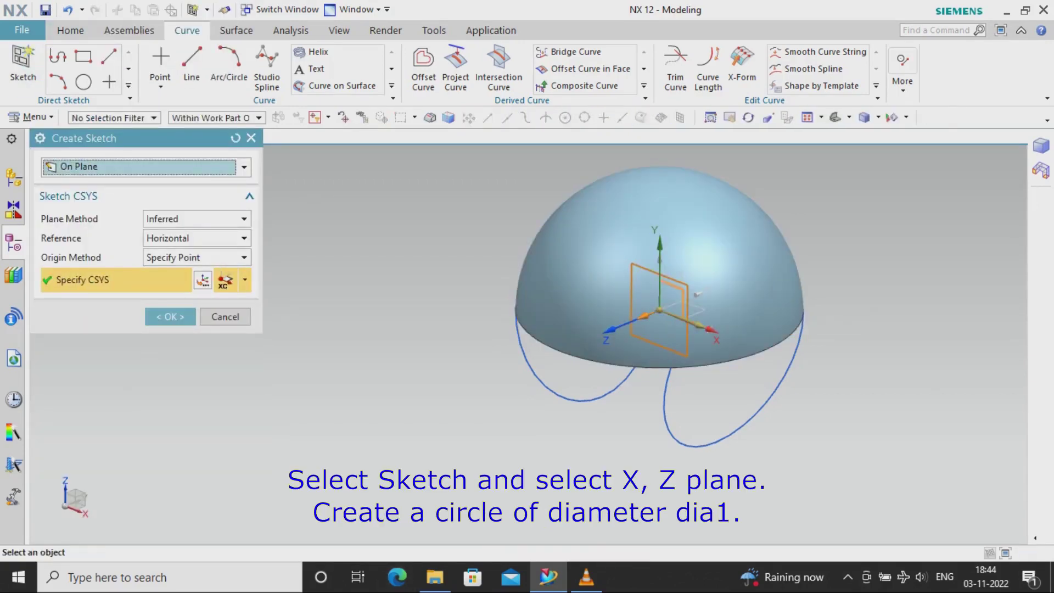
- Draw a circle of diameter dia1 centred above the origin on the XZ plane
click(170, 317)
click(193, 57)
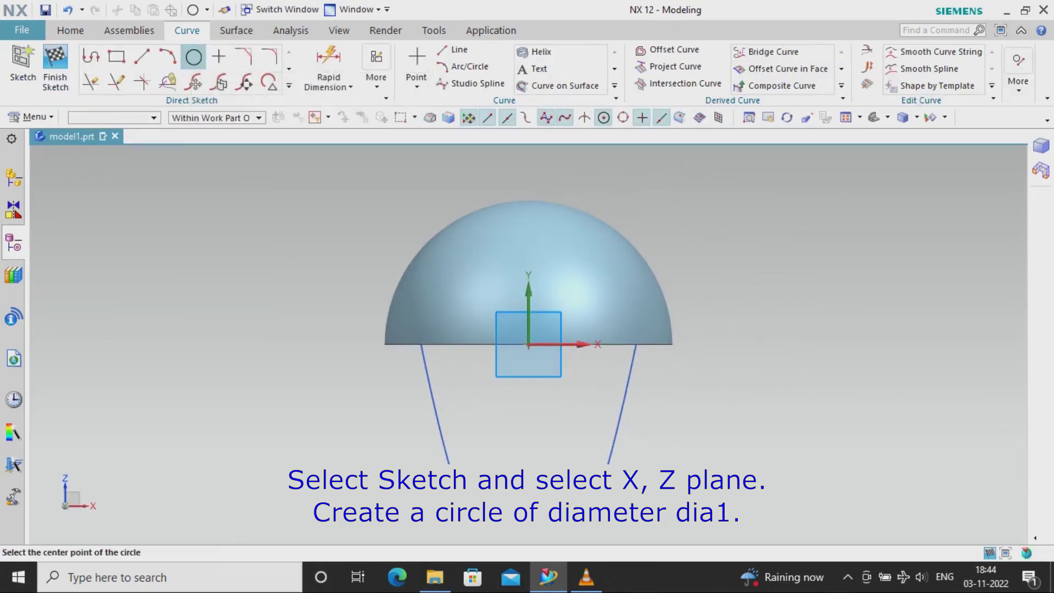
click(528, 317)
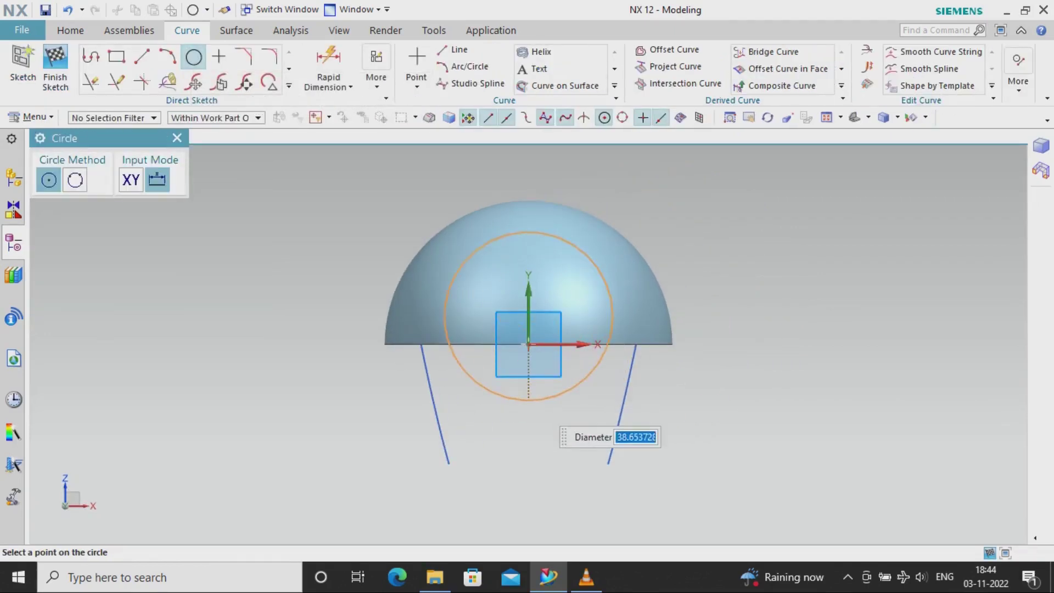
text(dia1)
key(Return)
click(176, 138)
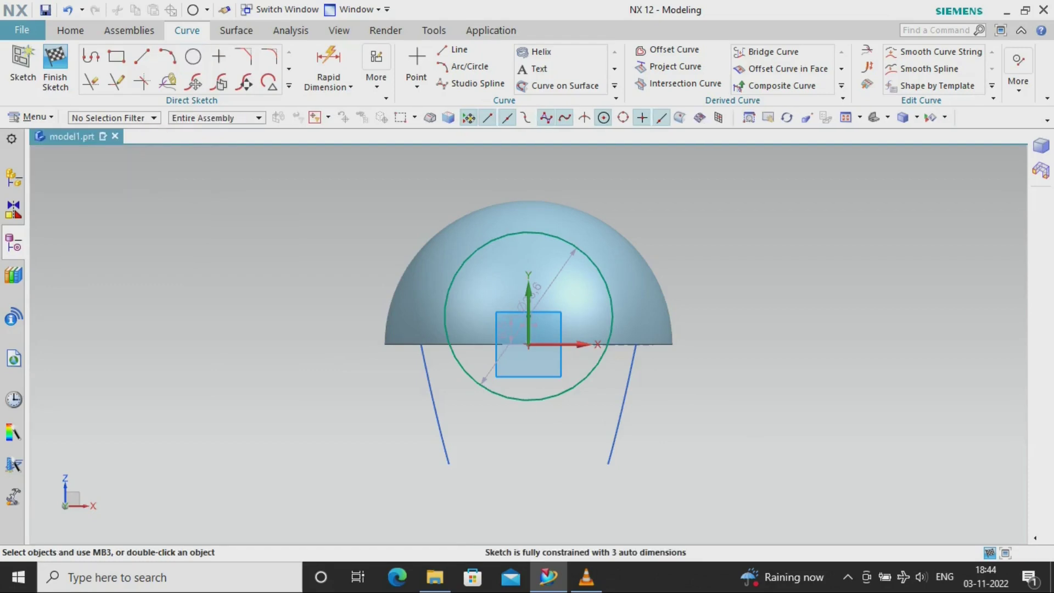
- Constrain the circle centre to the vertical axis at a height of 5.0
click(376, 68)
click(628, 121)
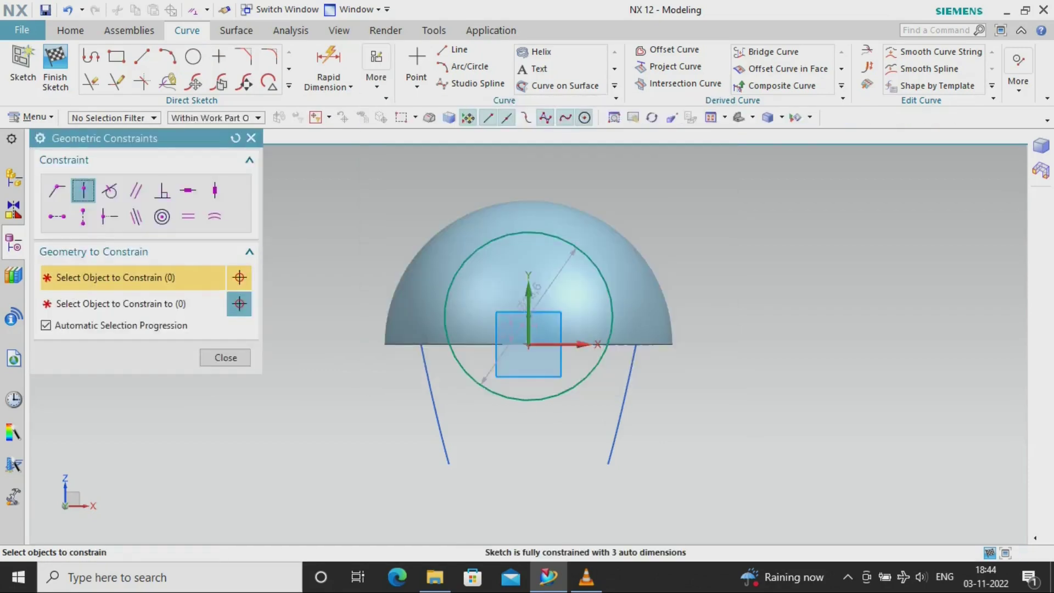
click(528, 316)
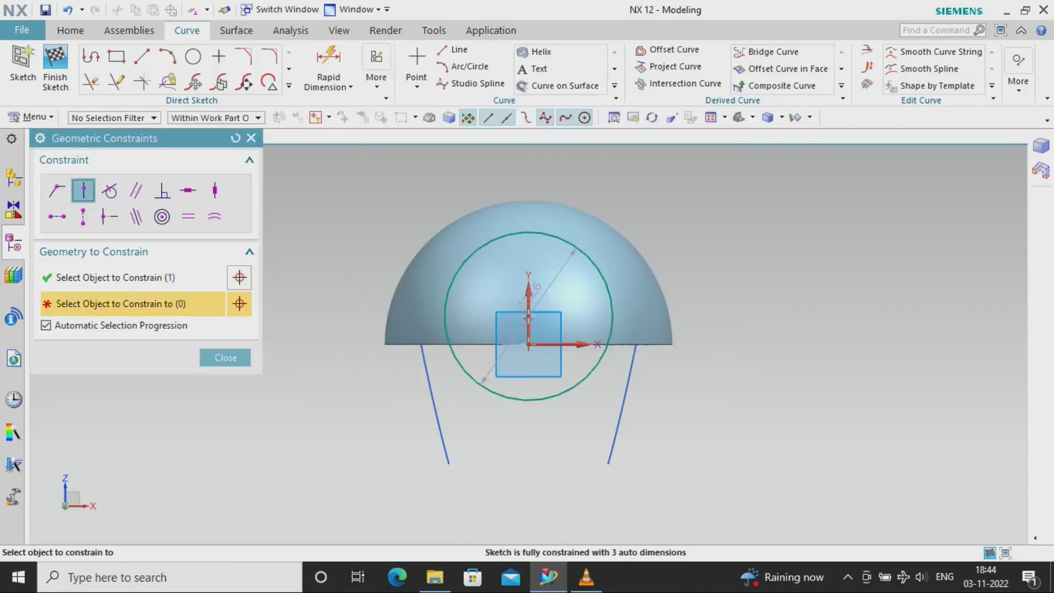
click(225, 357)
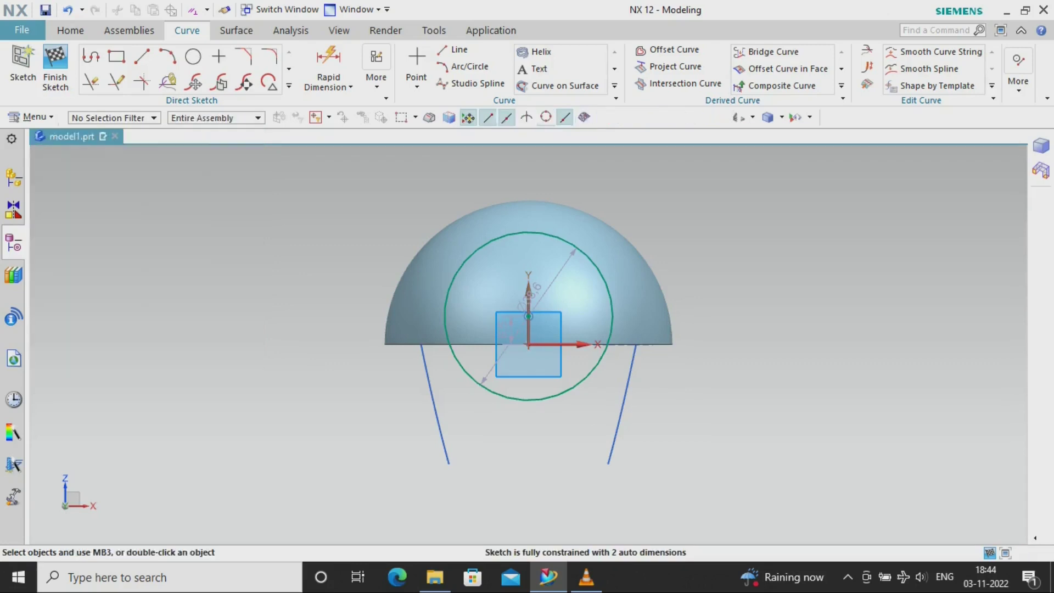
click(528, 316)
drag(502, 328, 336, 291)
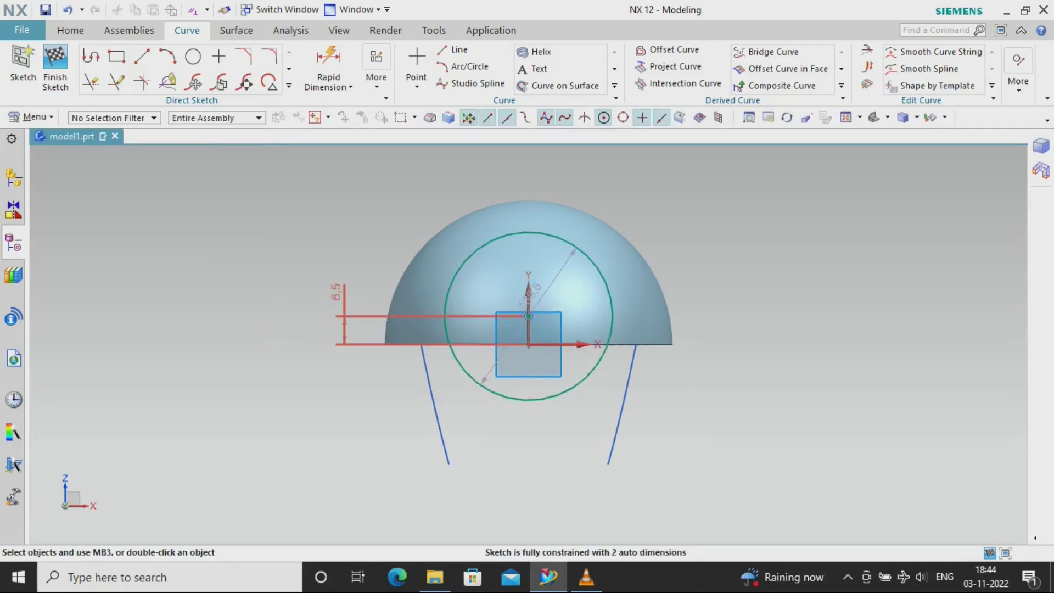
double_click(336, 291)
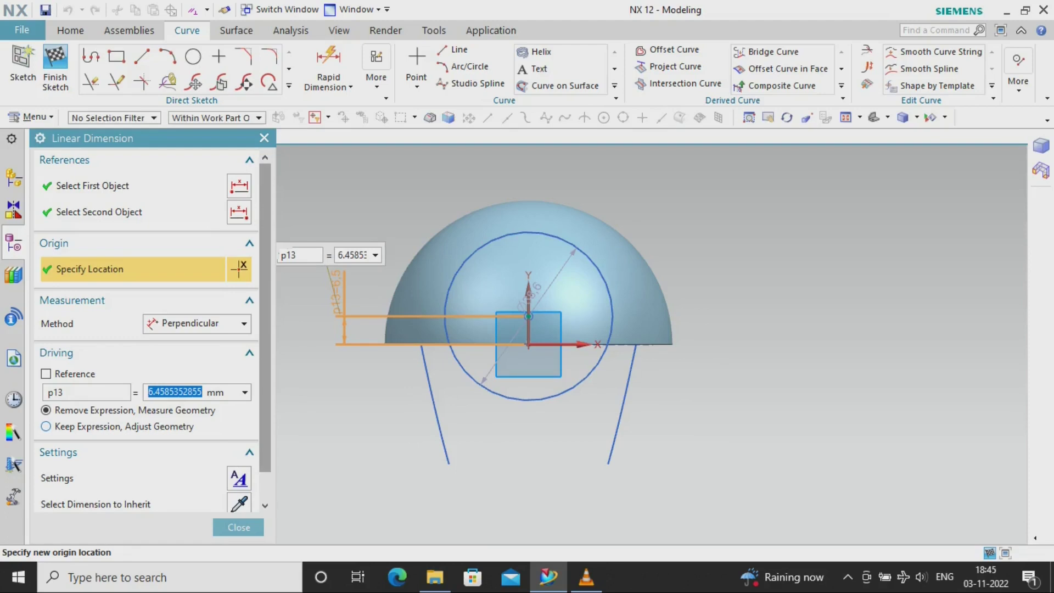
text(5)
click(46, 426)
click(239, 527)
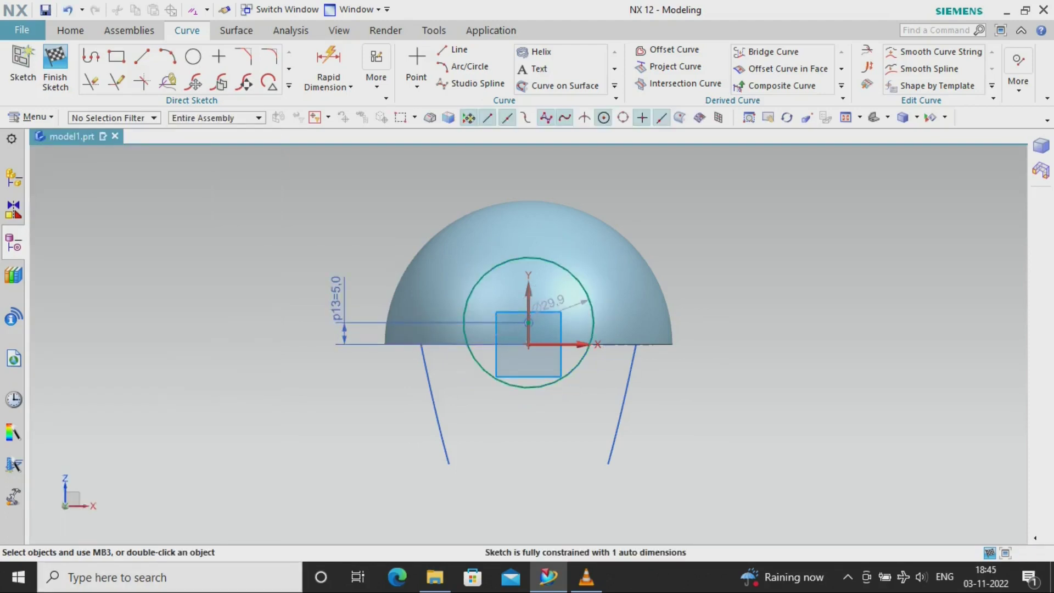
- Dimension the circle's diameter as dia1 and finish the sketch
drag(549, 302, 693, 209)
double_click(693, 209)
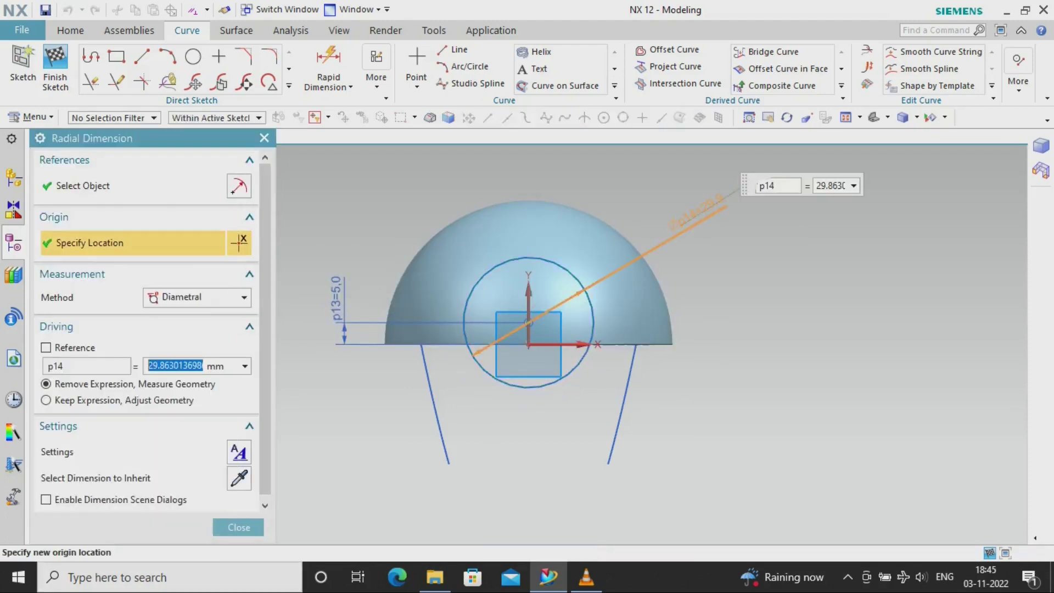
text(d)
key(Down)
key(Return)
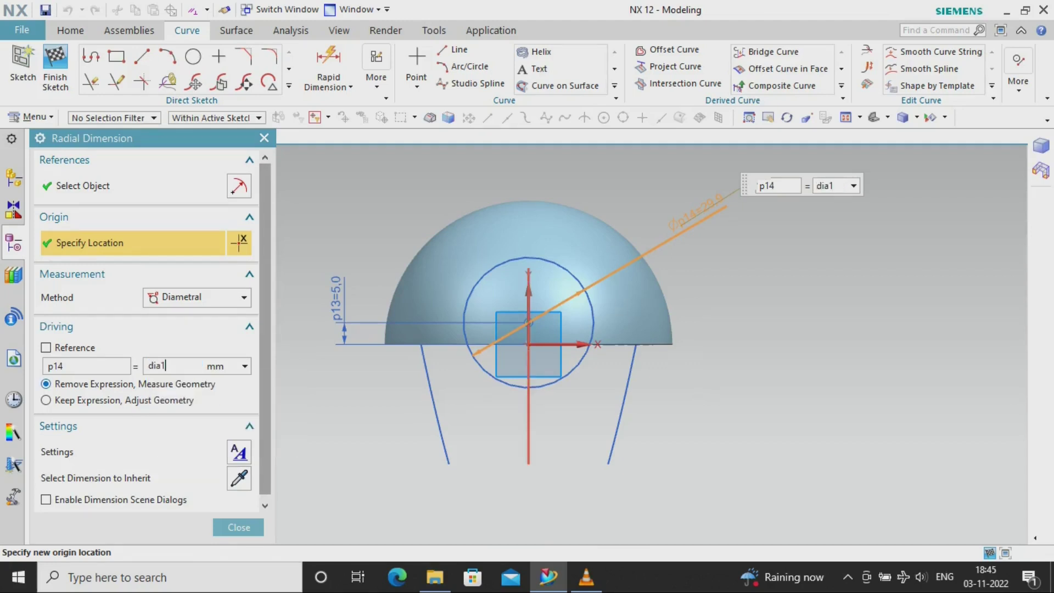
click(238, 527)
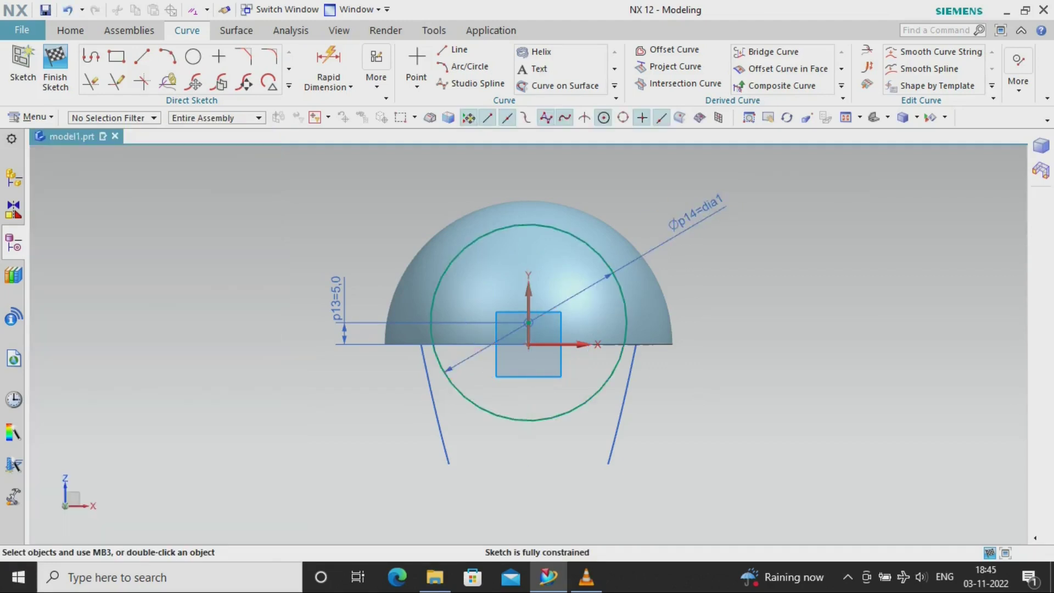
click(55, 66)
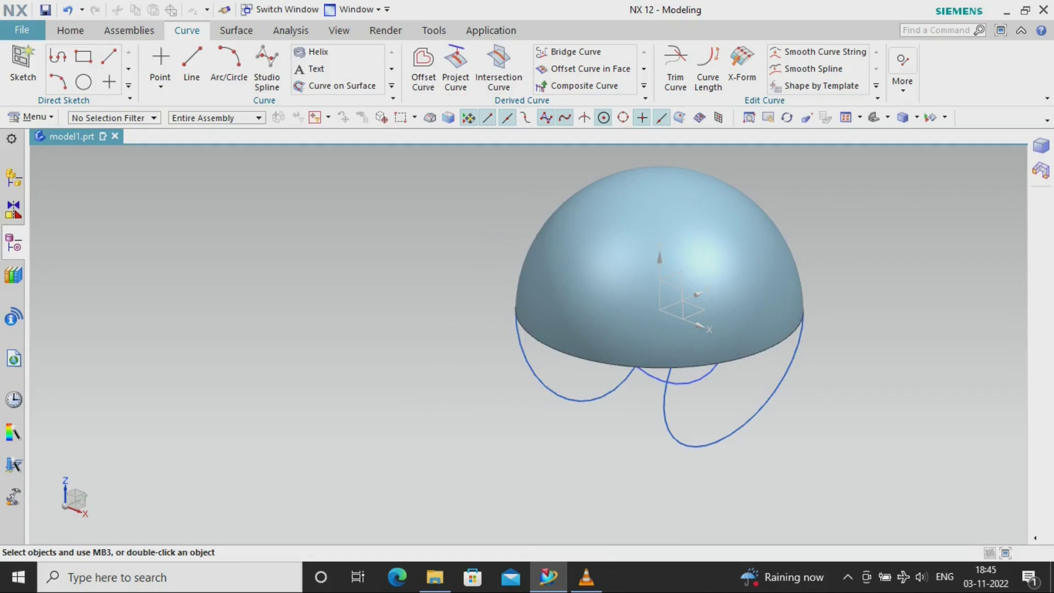
middle_drag(658, 274, 675, 272)
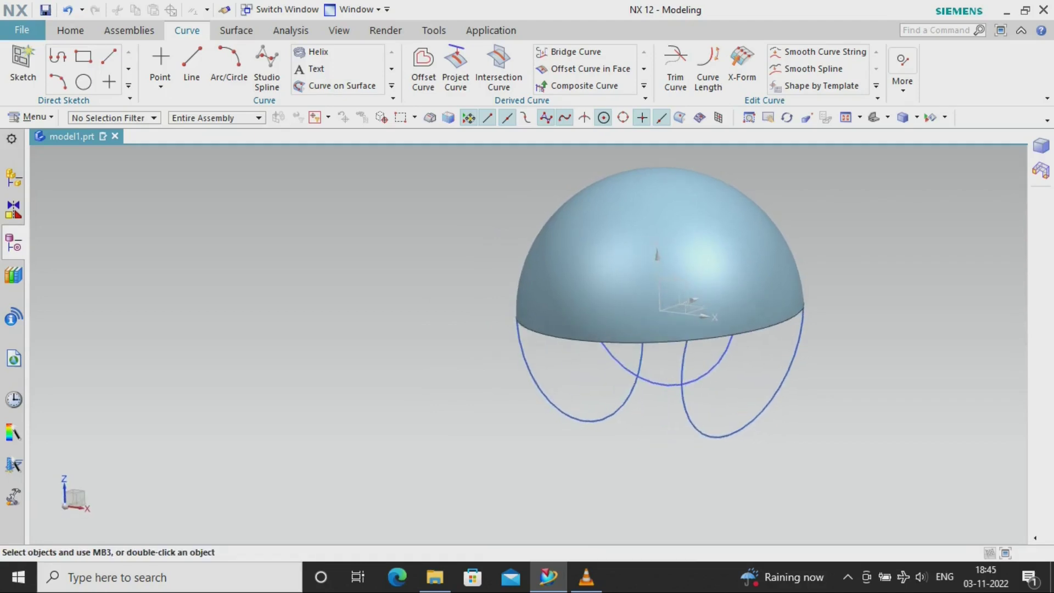
- Attempt a Y-direction projection of the circle and dome edge, then cancel it
click(456, 65)
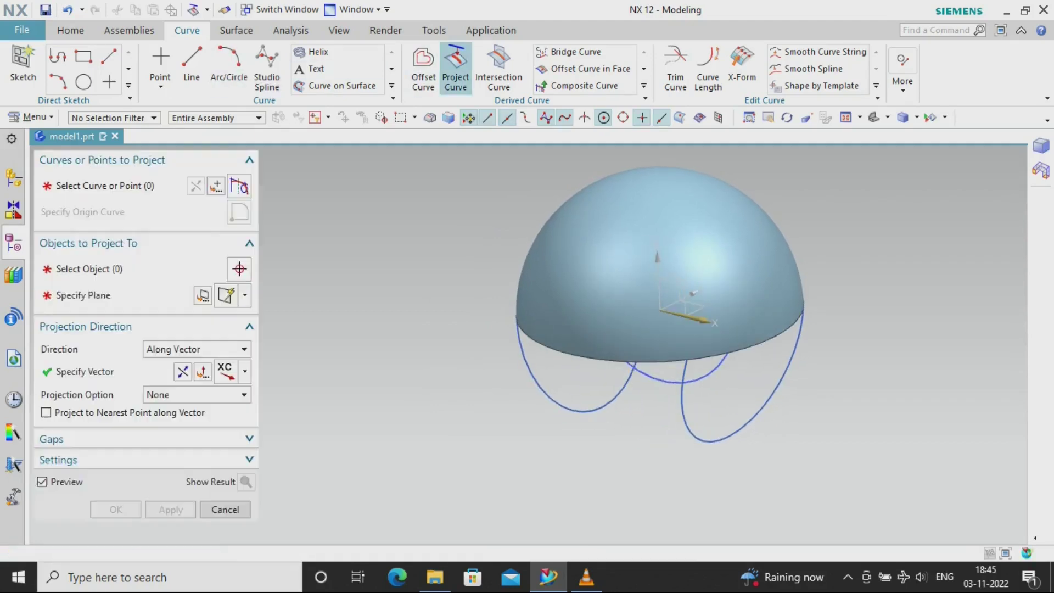
click(672, 388)
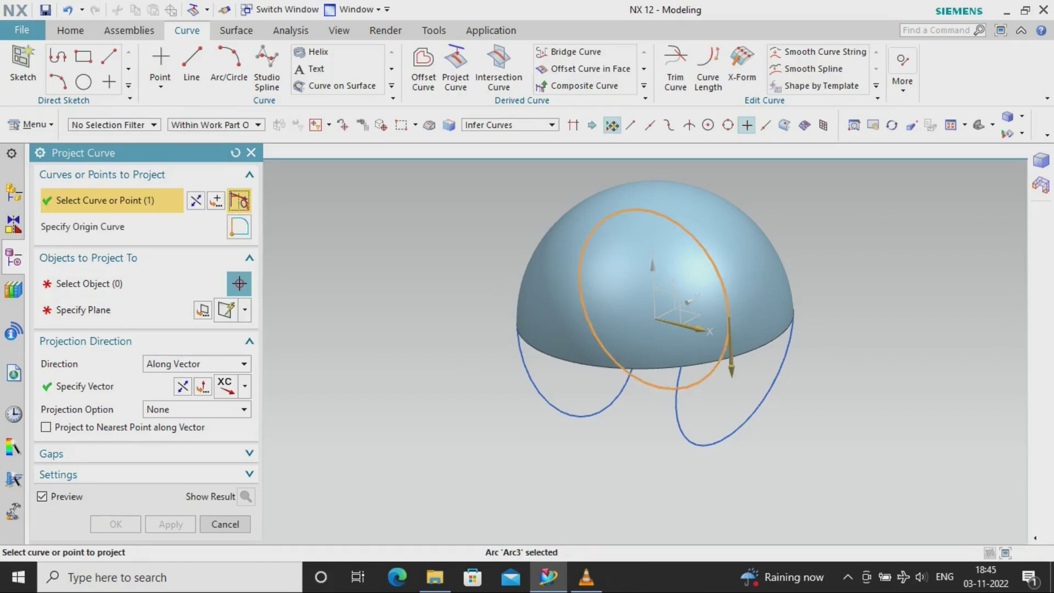
click(733, 363)
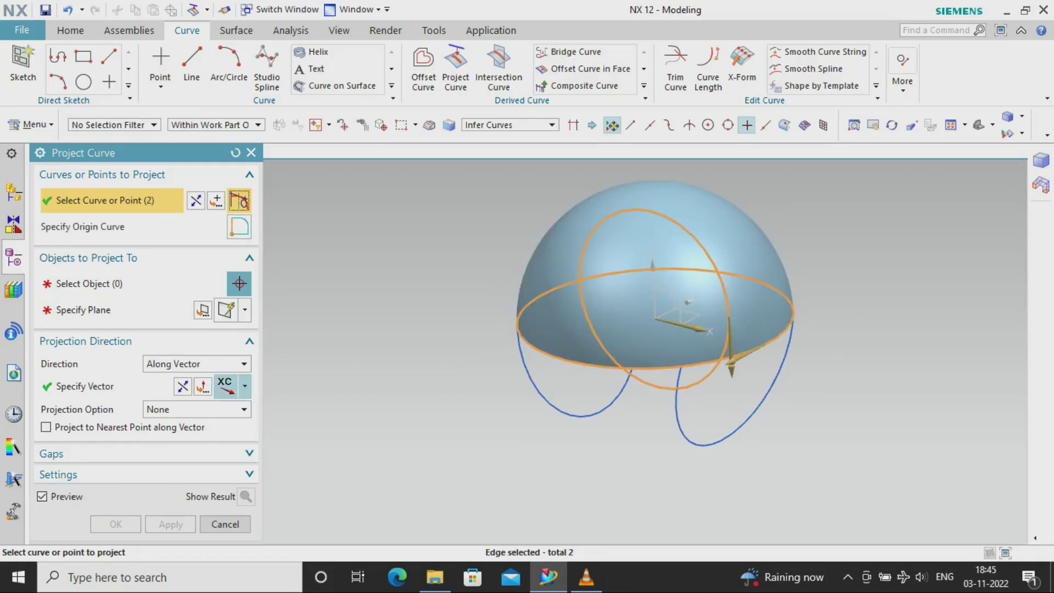
click(244, 386)
click(231, 215)
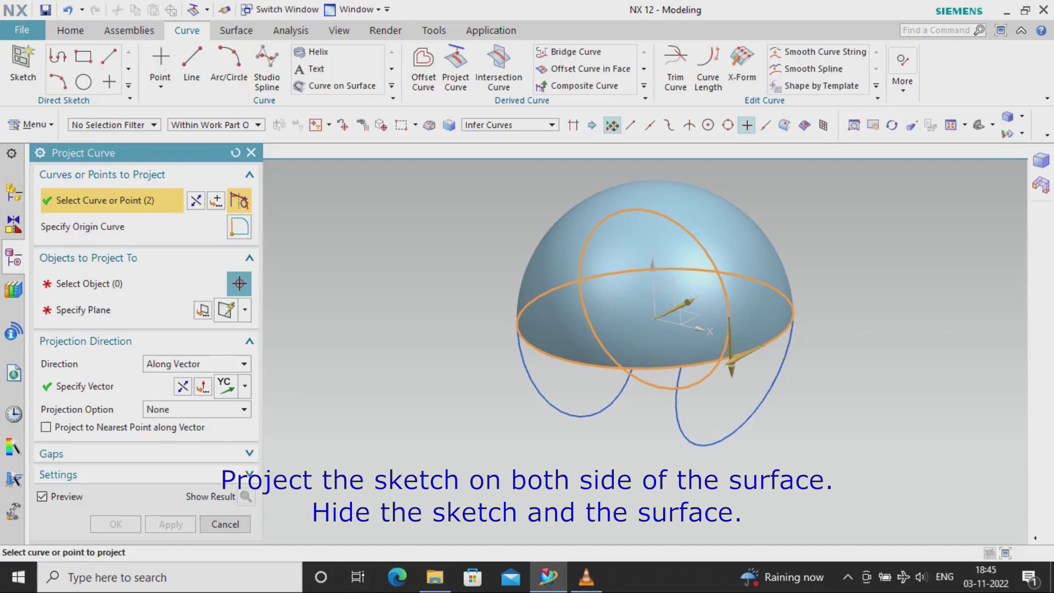
click(224, 523)
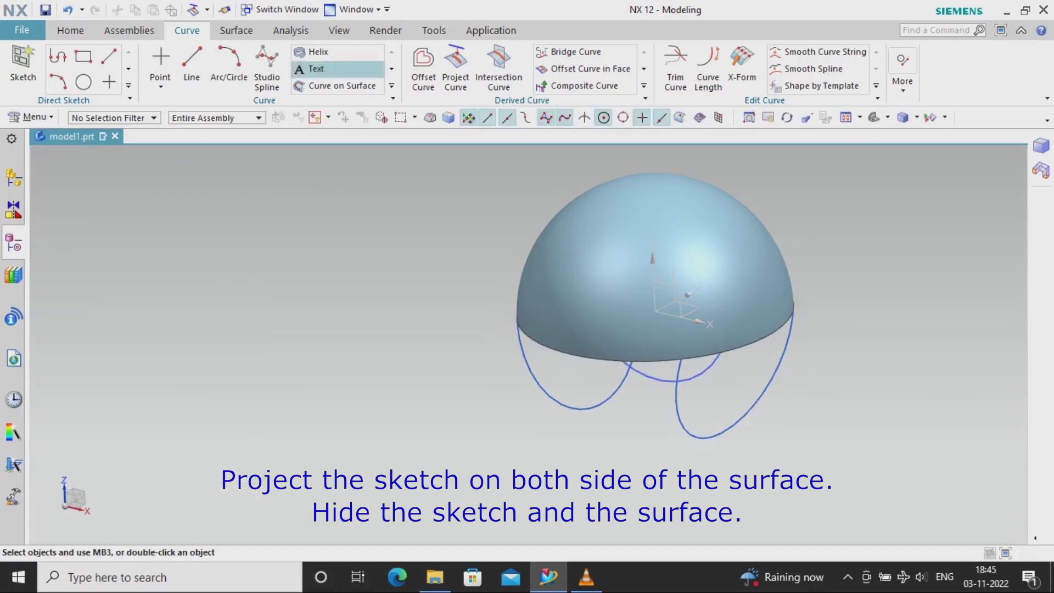
- Project the XZ circle onto the dome face along the YC-axis
click(456, 66)
click(670, 387)
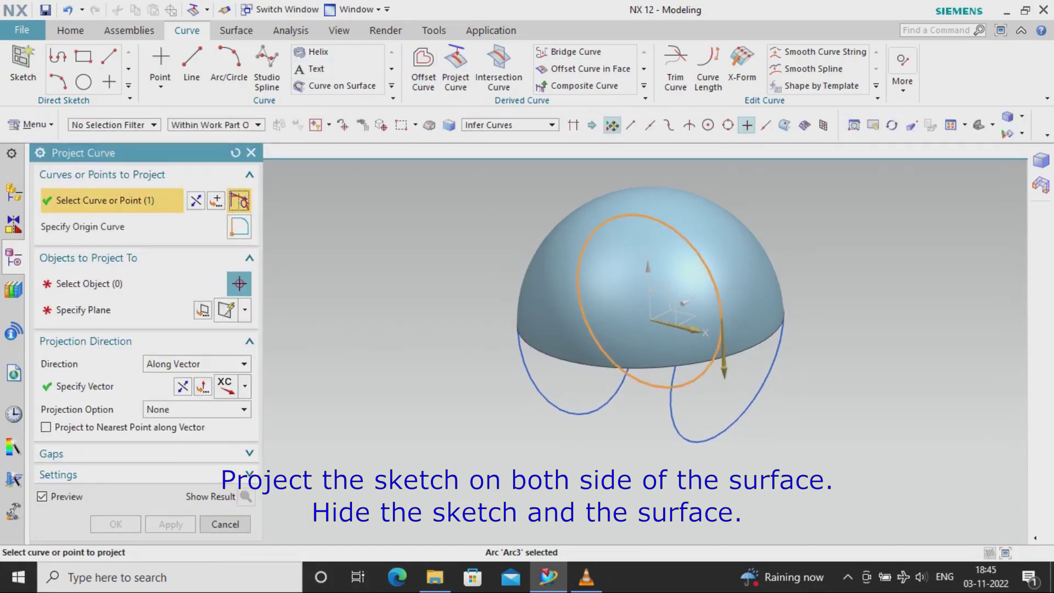
middle_click(620, 215)
click(631, 263)
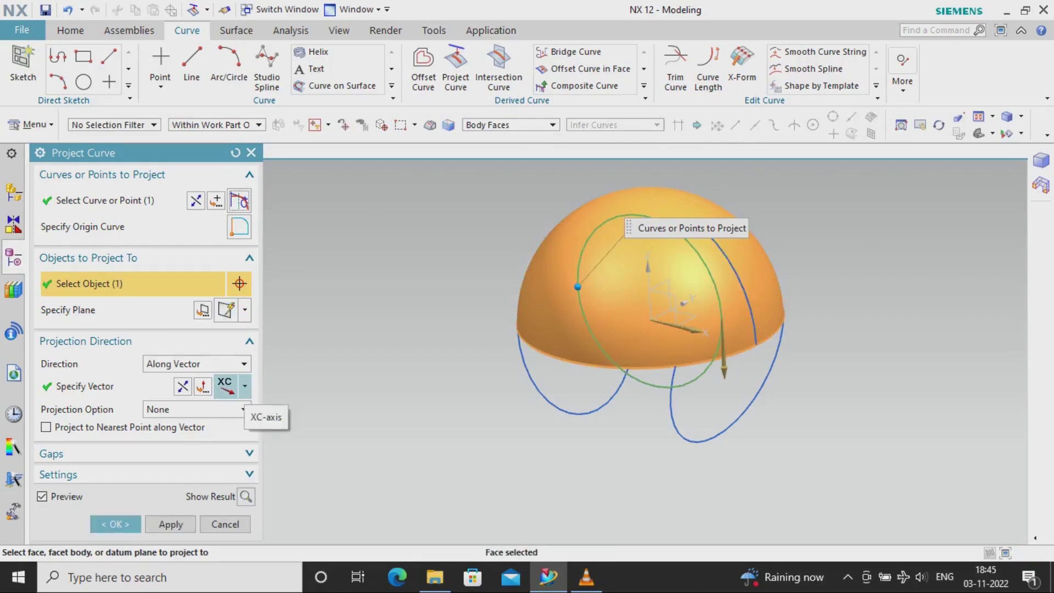
click(244, 386)
click(227, 236)
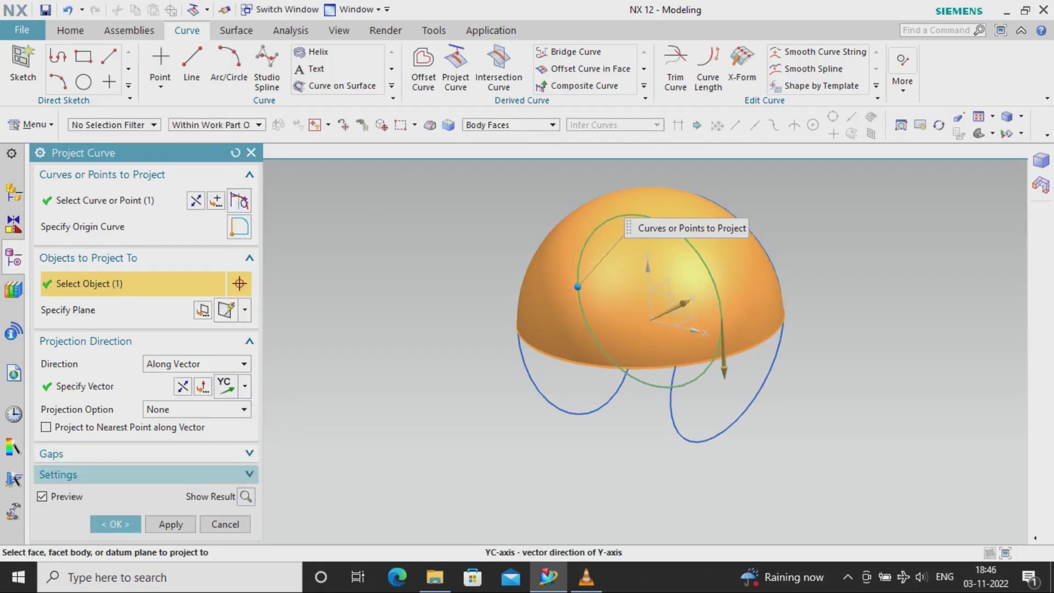
click(115, 524)
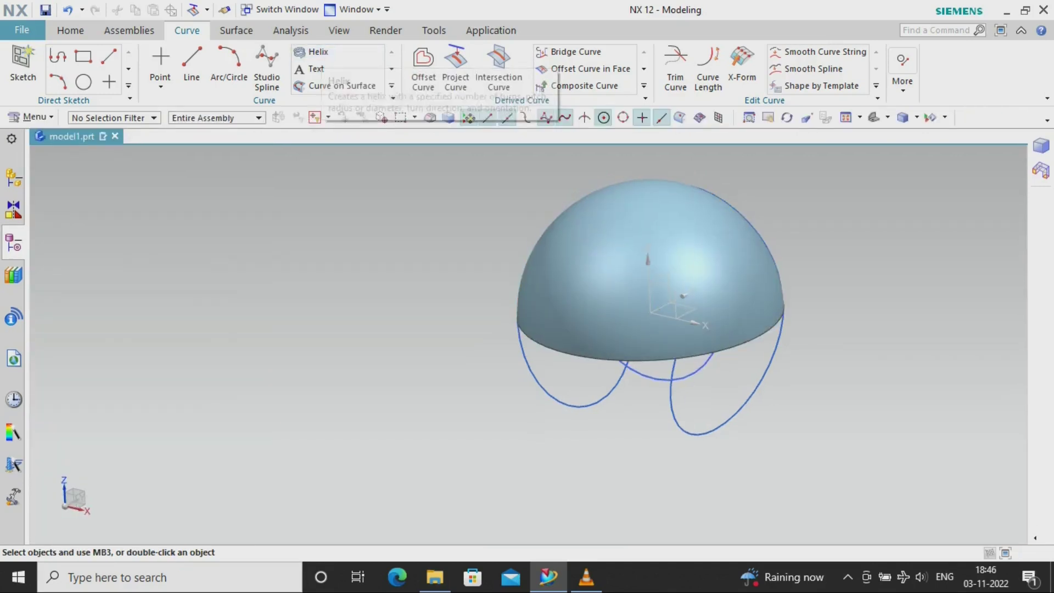
- Project the sketch circle onto the dome face along -YC to add a second projected curve
click(455, 68)
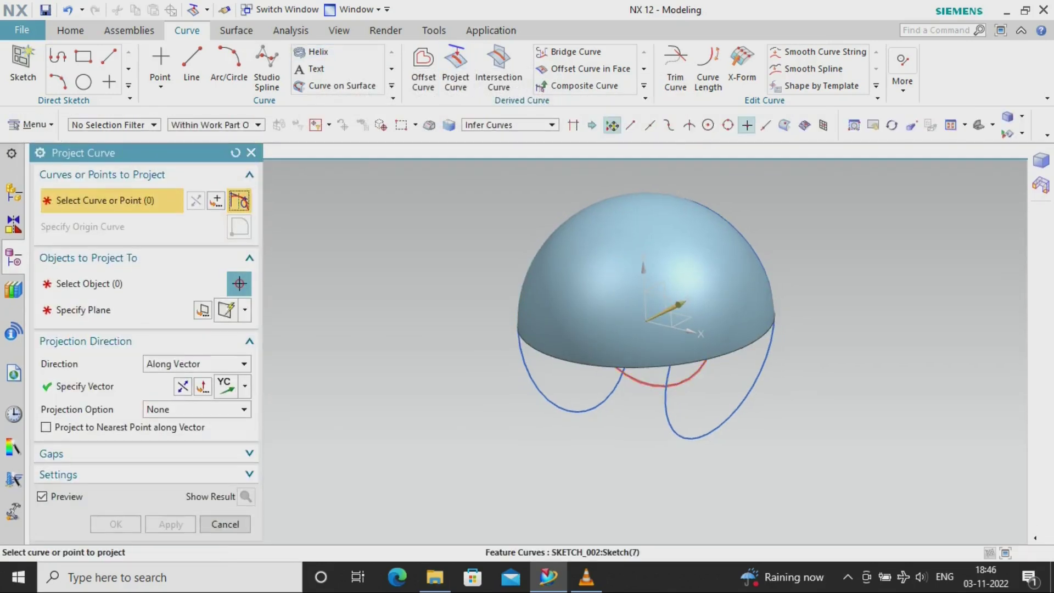
click(662, 383)
click(685, 258)
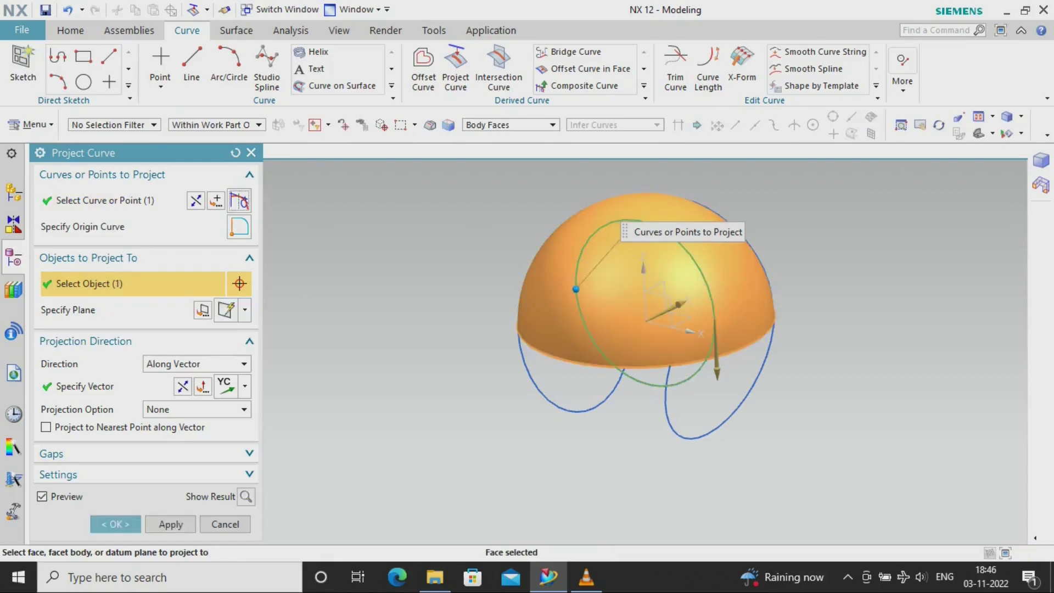
click(244, 386)
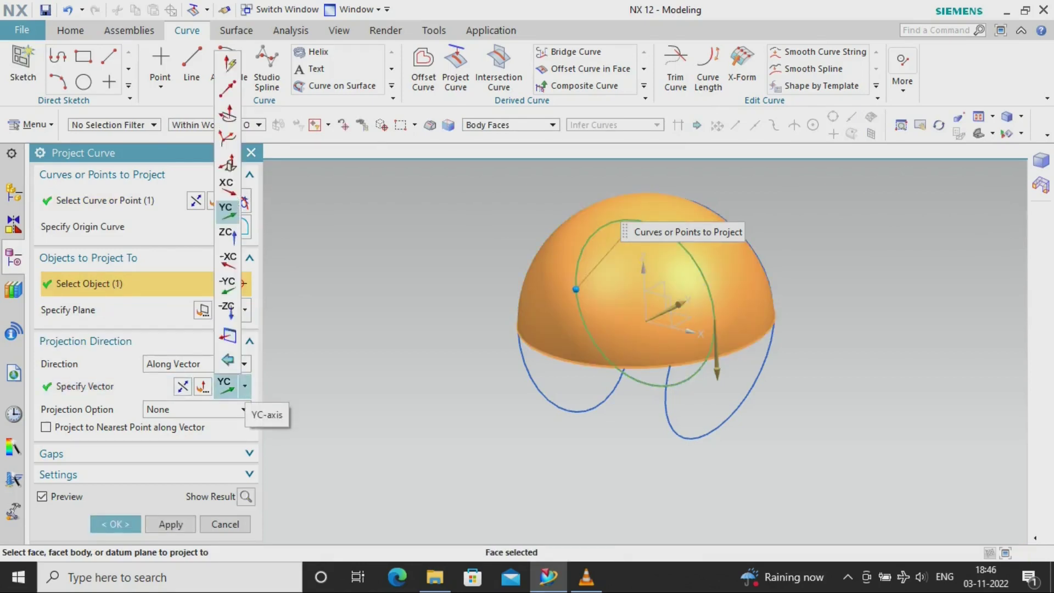
click(228, 284)
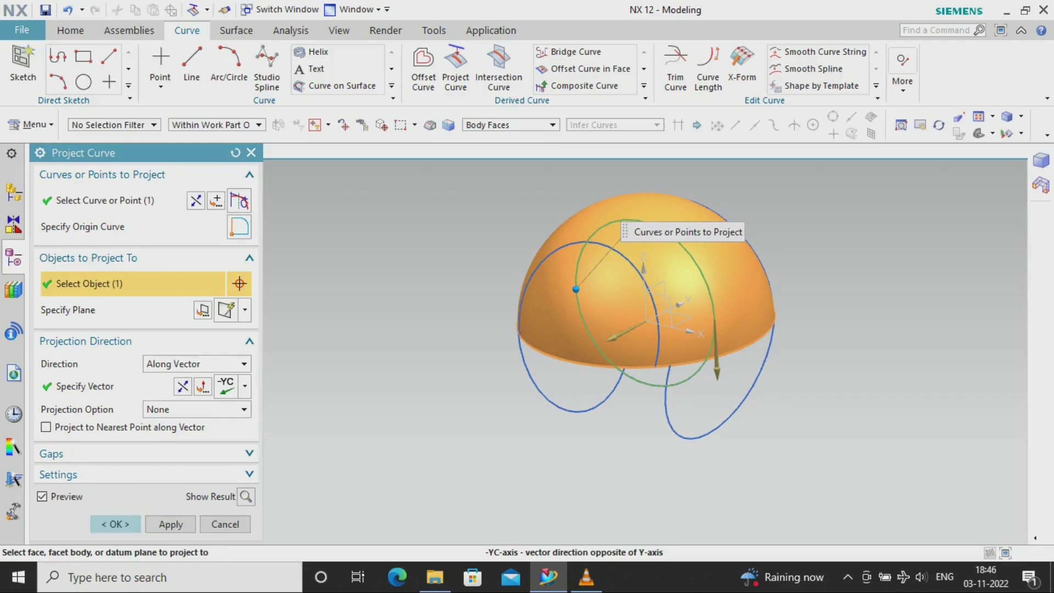
click(115, 523)
- Hide the dome surface and the red sketch to expose the projected curve ends
right_click(645, 217)
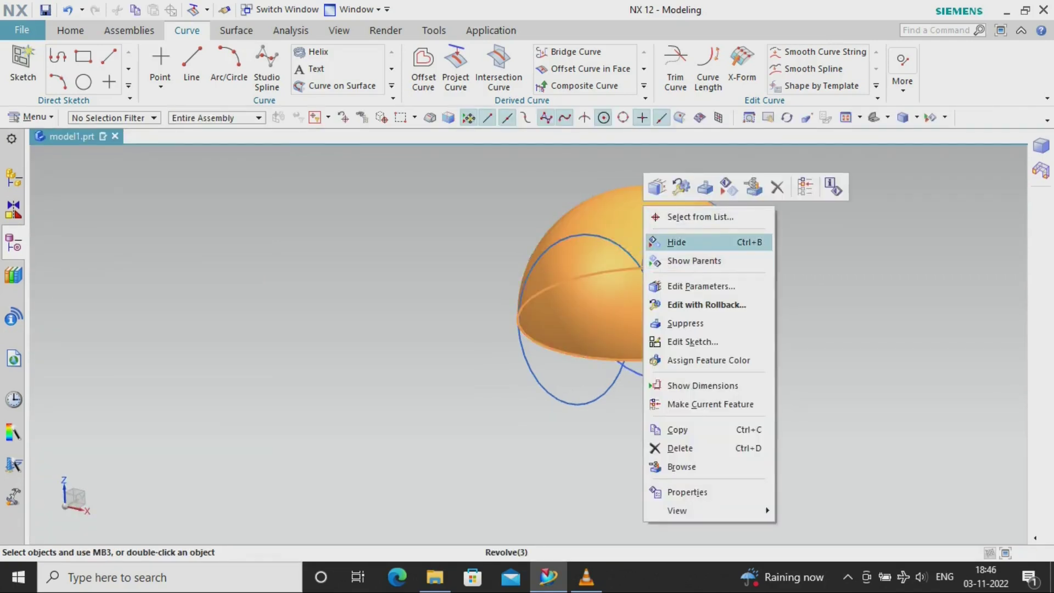
click(676, 242)
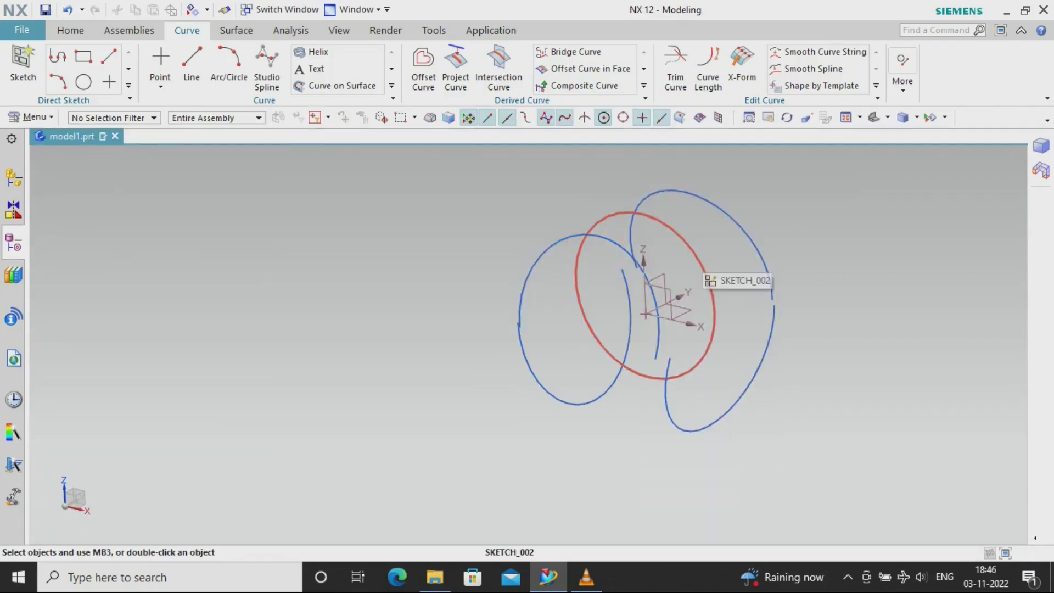
right_click(706, 272)
click(725, 178)
scroll(701, 375, up, 3)
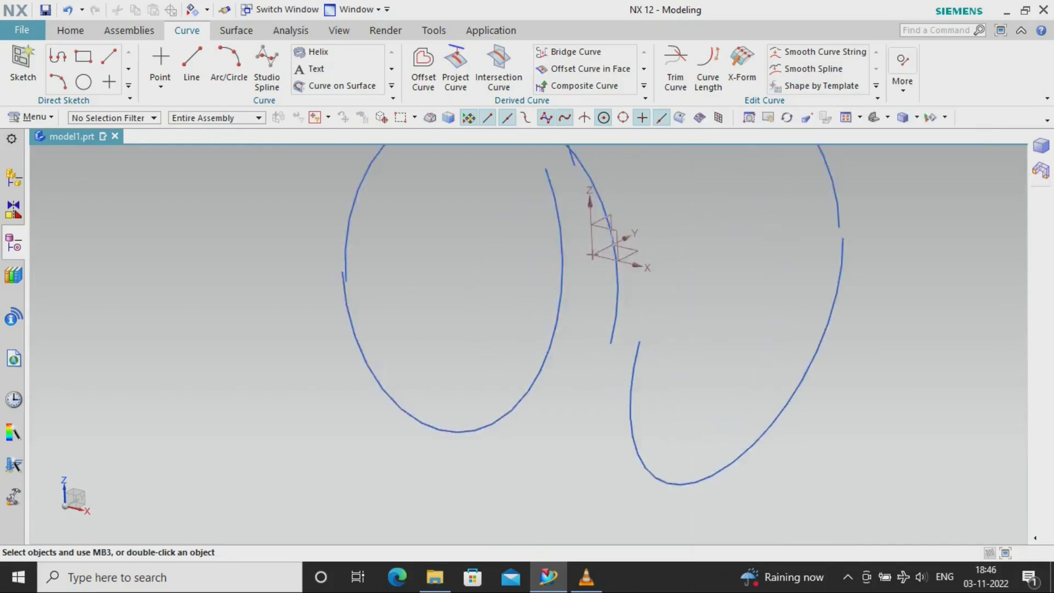
middle_drag(526, 329, 592, 330)
- Measure the gap between the projected curve endpoints, which is 3.84 mm
click(290, 30)
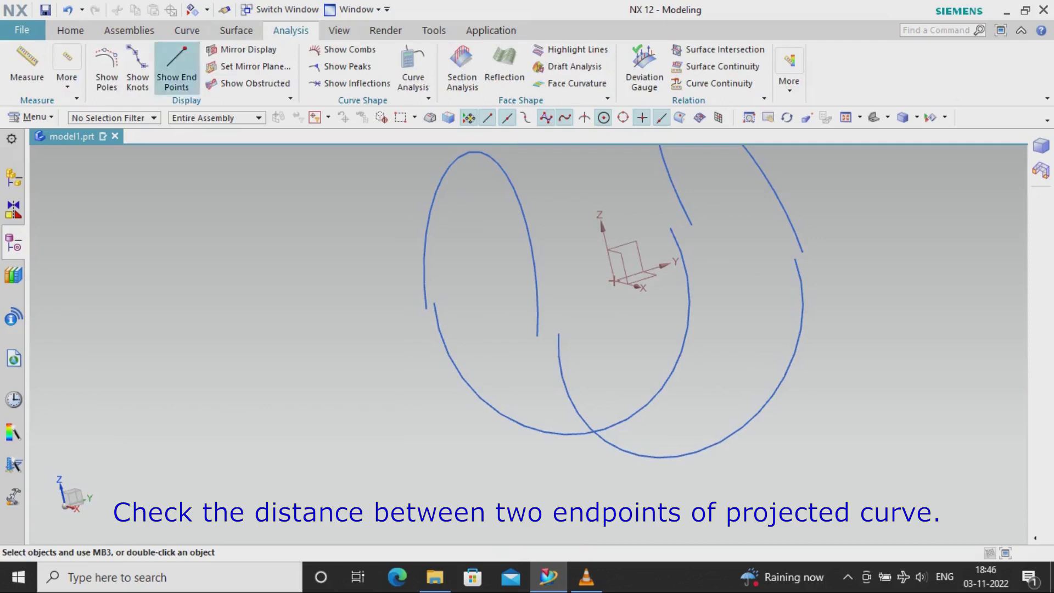
click(26, 66)
click(239, 246)
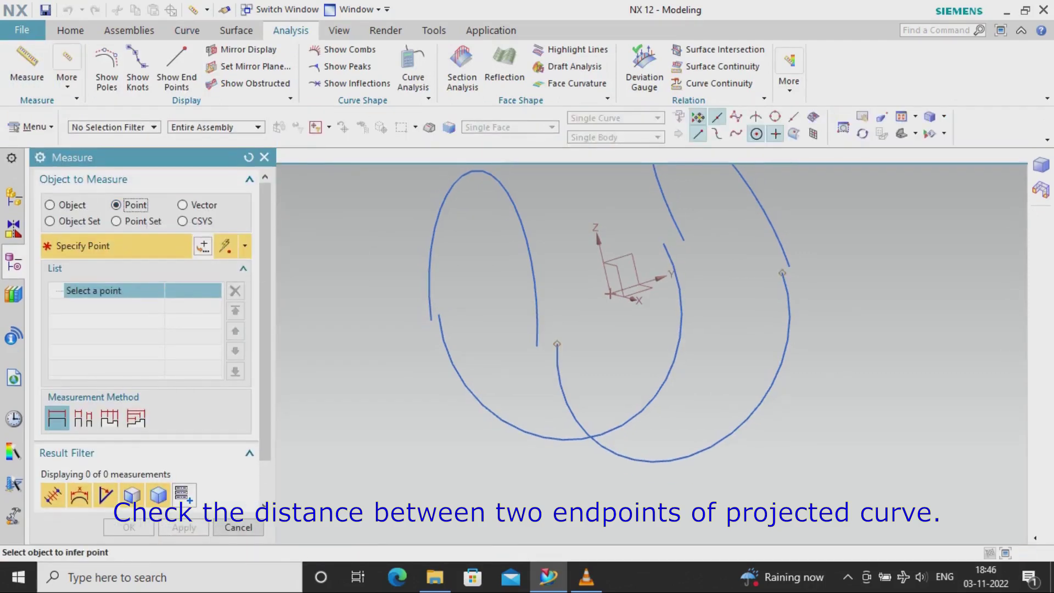
click(536, 346)
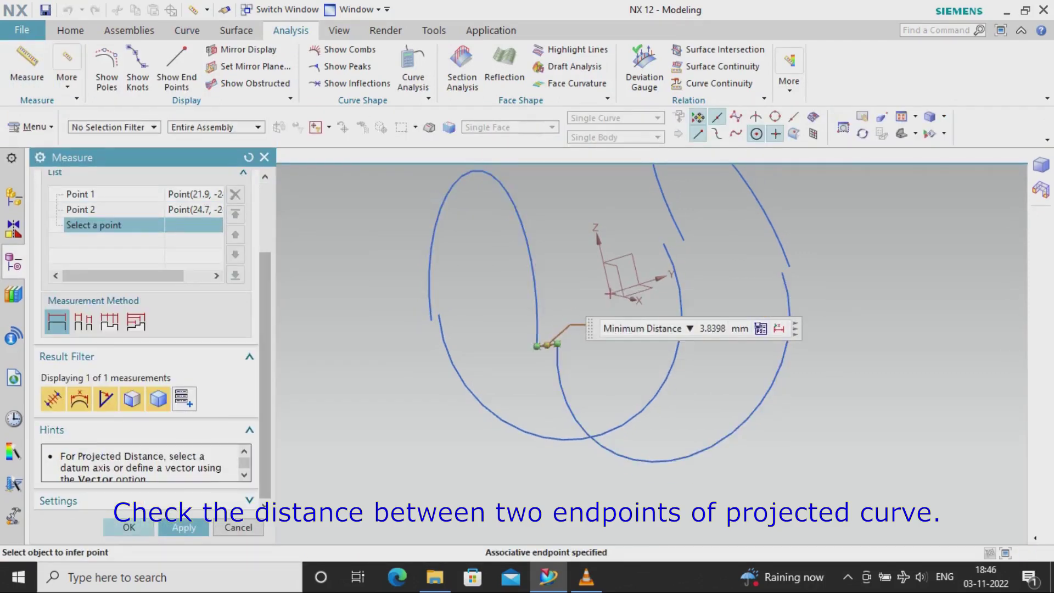
click(238, 526)
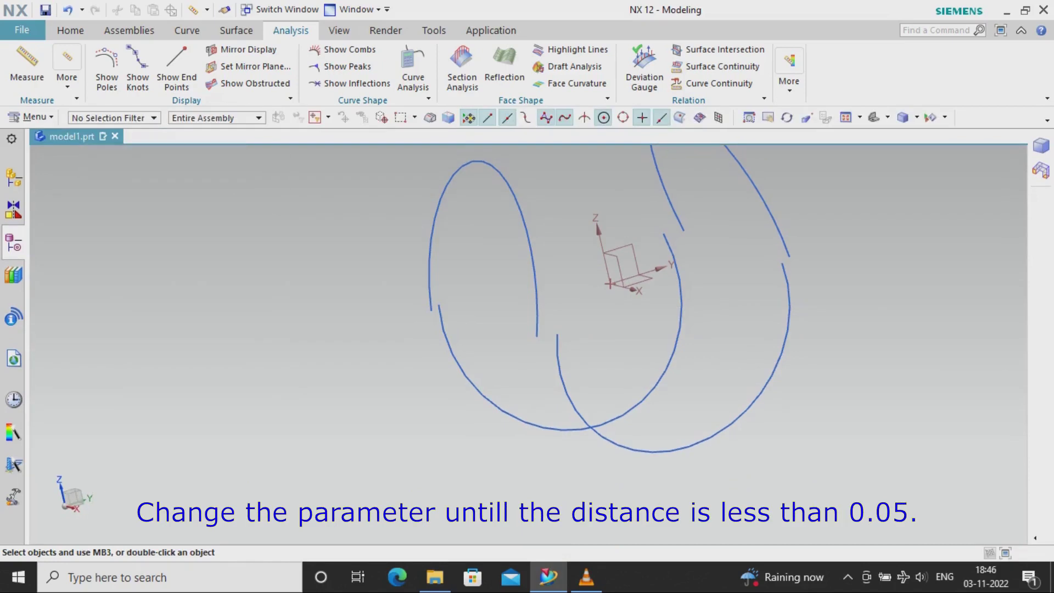
- Raise the dia1 expression from 45 to 46, then to 47
click(13, 242)
double_click(82, 220)
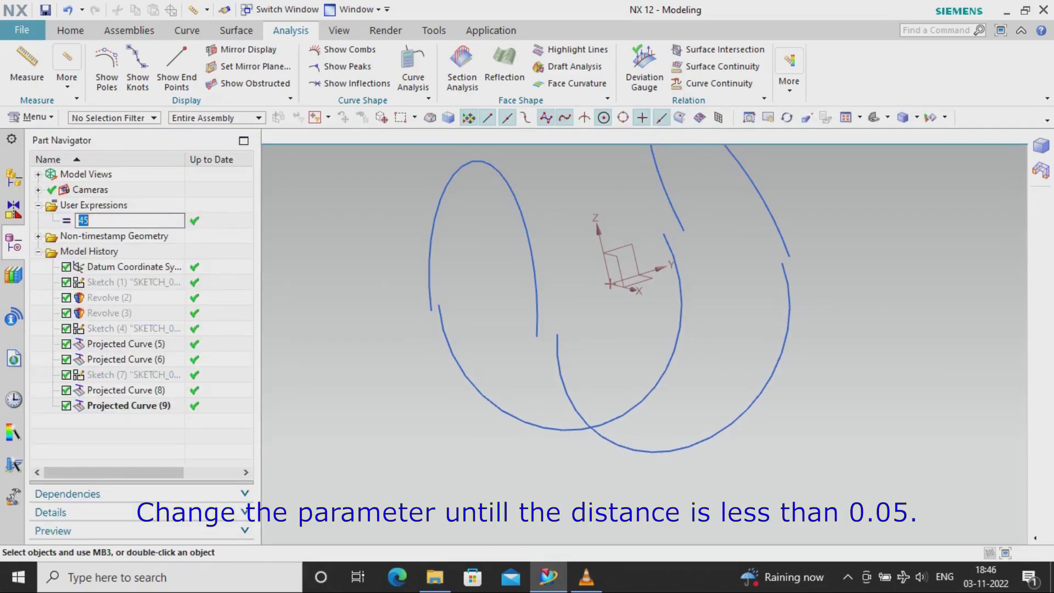
text(46)
key(Return)
double_click(82, 220)
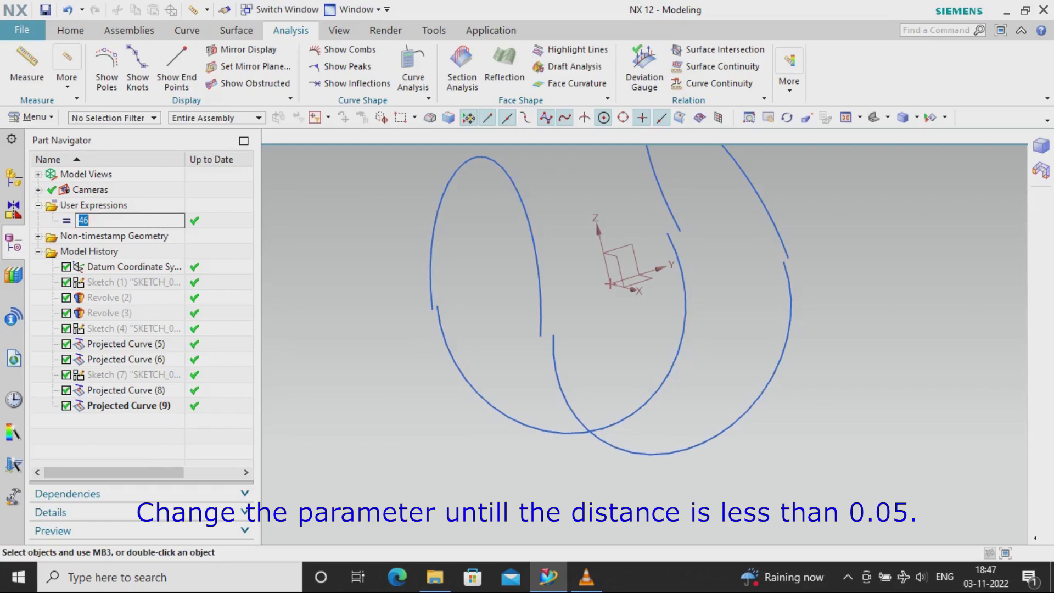
text(47)
key(Return)
- Measure the point-to-point gap between the projected curve endpoints
click(26, 66)
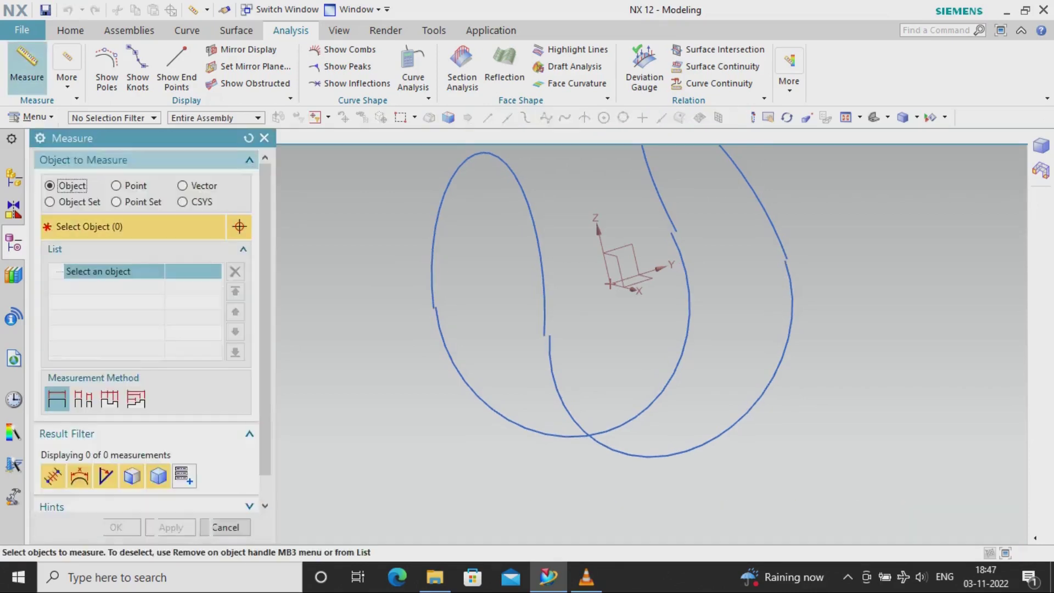
click(82, 179)
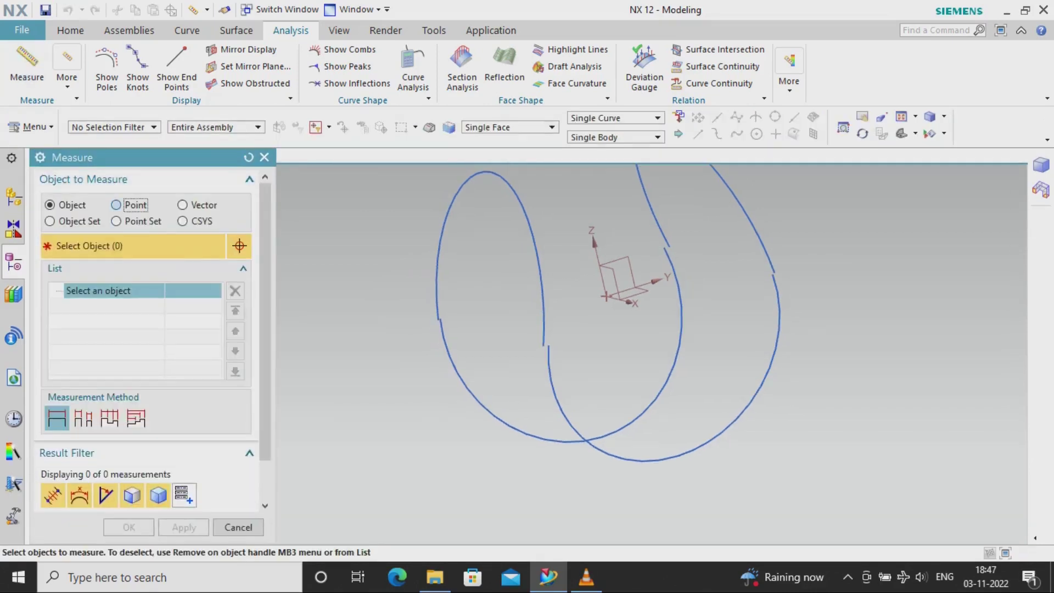
click(115, 204)
click(543, 345)
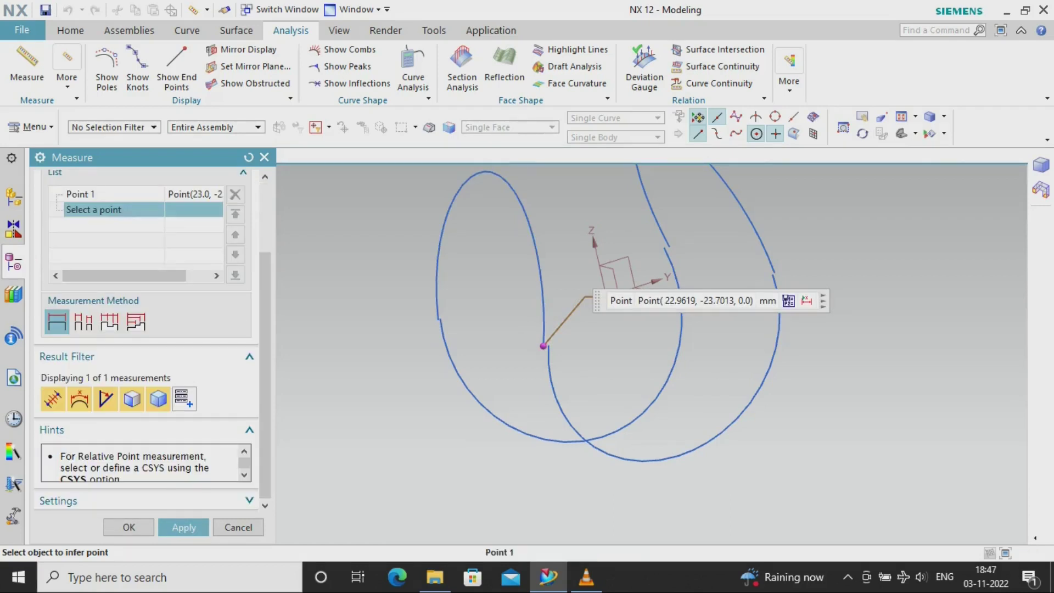
scroll(543, 346, up, 3)
click(537, 346)
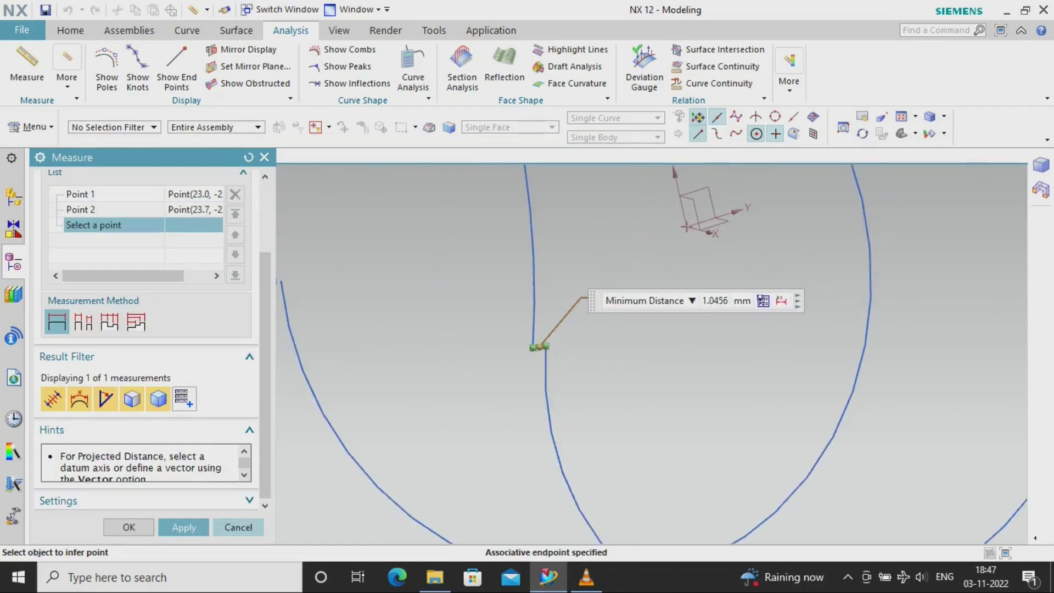
key(Escape)
scroll(308, 362, down, 3)
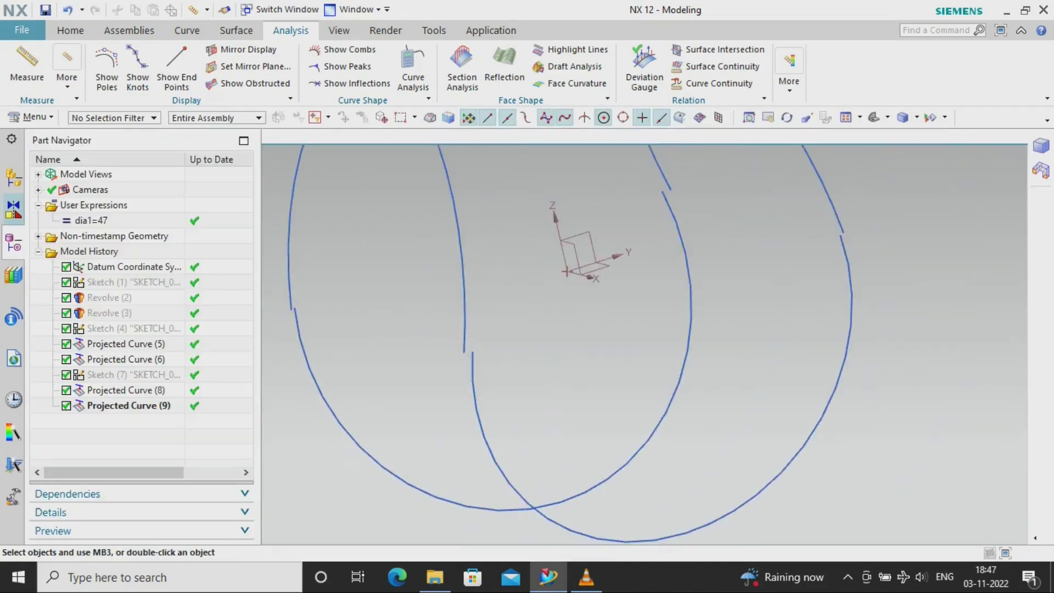
- Set dia1 to 47.5 and remeasure the endpoint gap at 0.33 mm
double_click(91, 220)
text(47.)
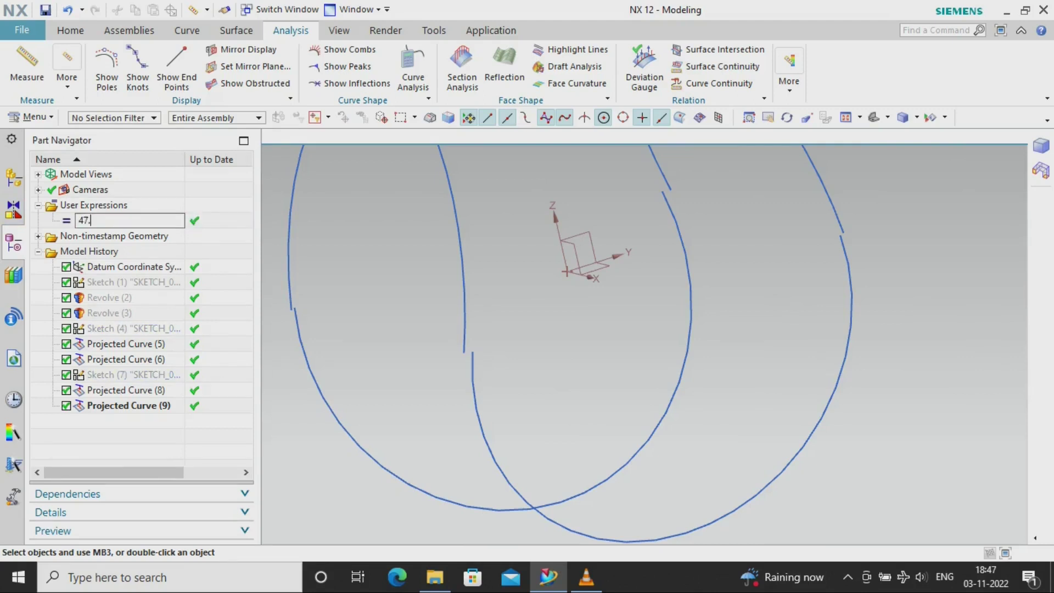
text(5)
key(Return)
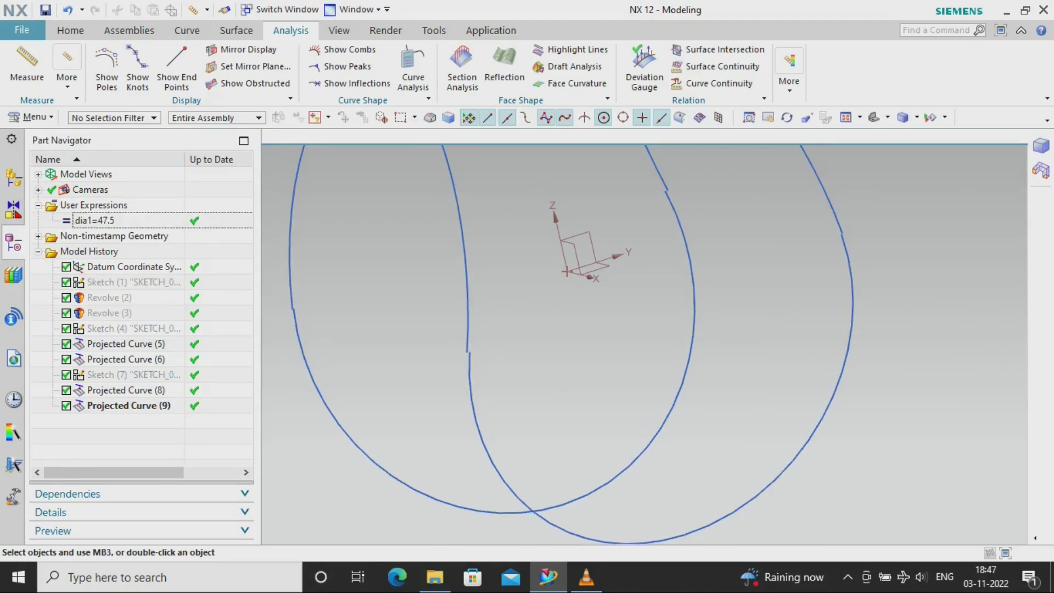
click(26, 60)
scroll(483, 340, up, 5)
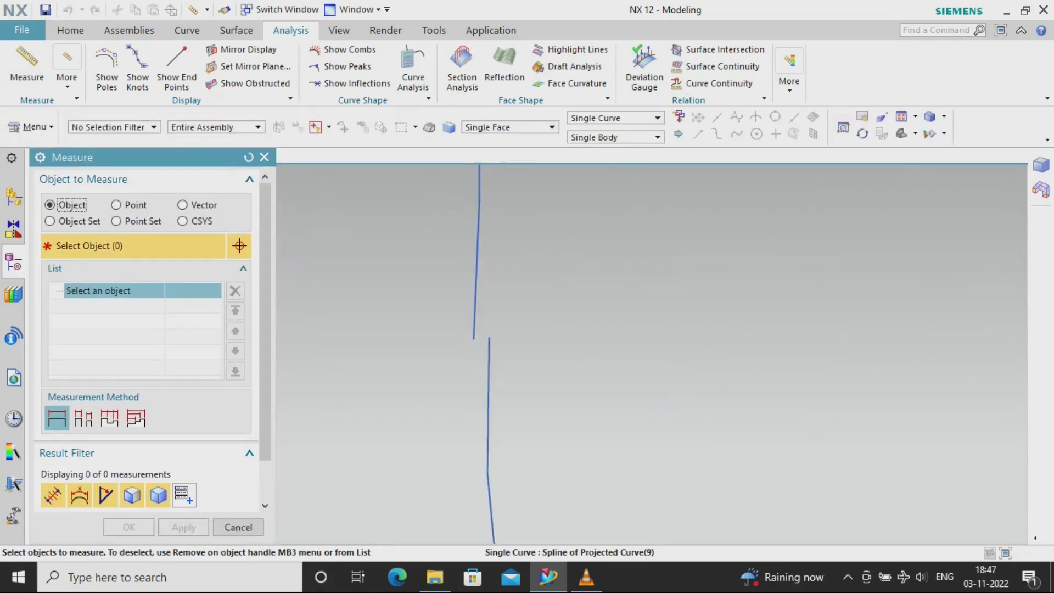
click(116, 205)
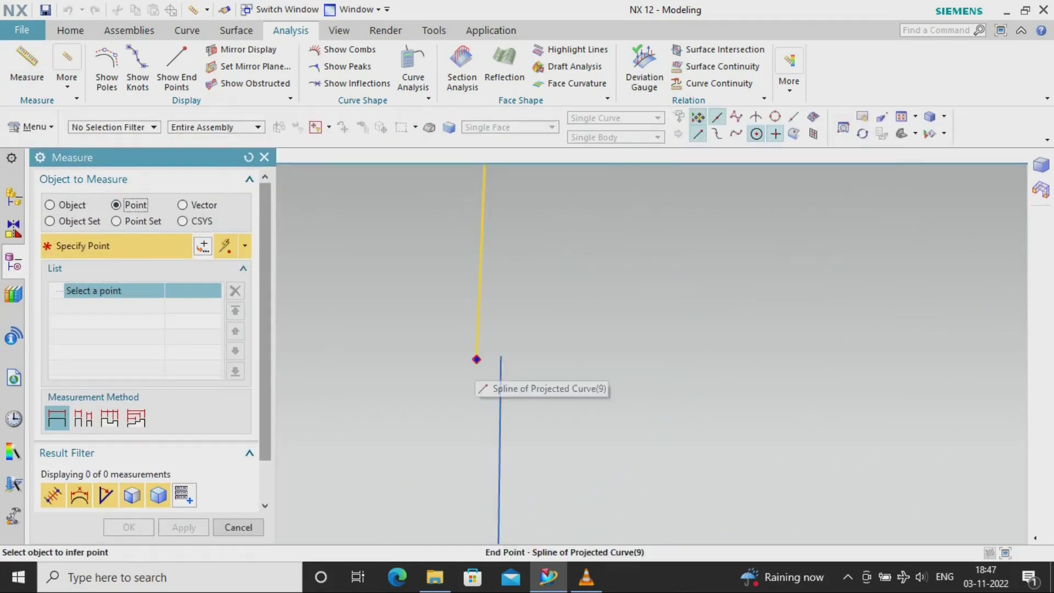
click(476, 360)
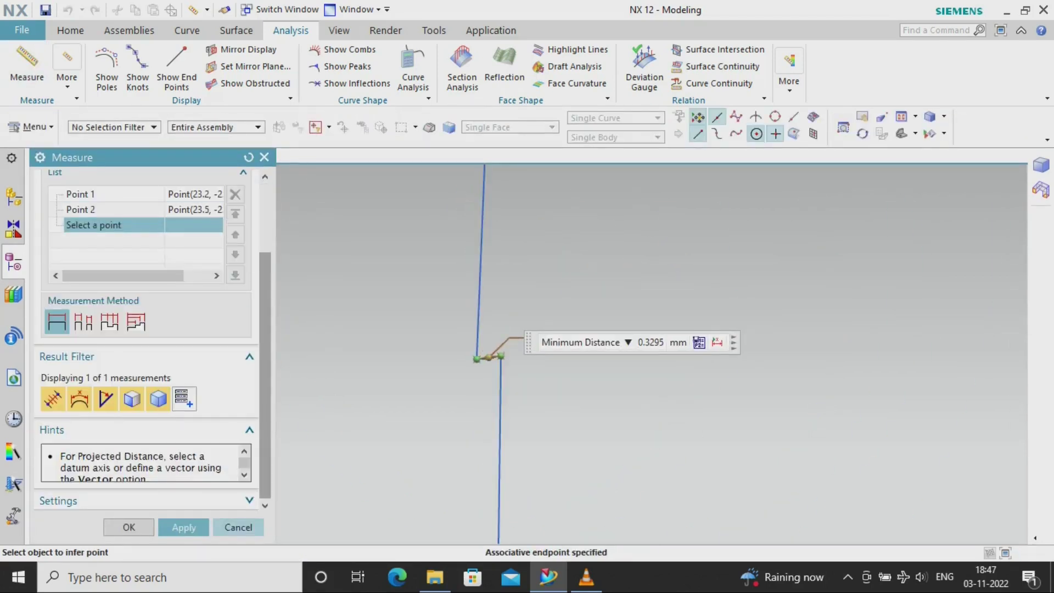
key(Escape)
scroll(488, 357, down, 5)
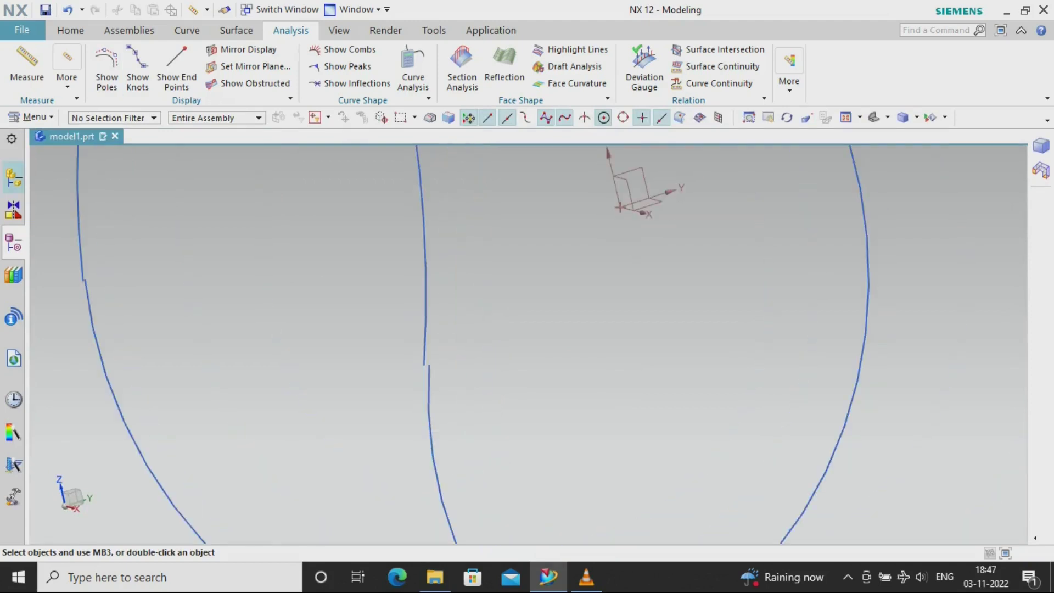
- Set the dia1 expression to 47.7 so the curve ends nearly meet
click(14, 178)
double_click(93, 220)
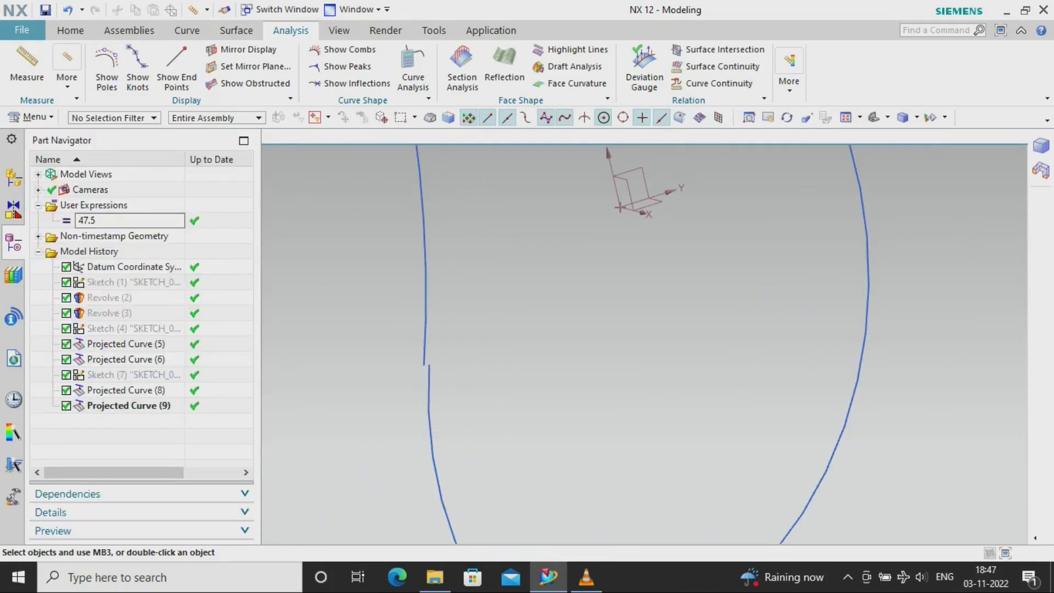
key(Return)
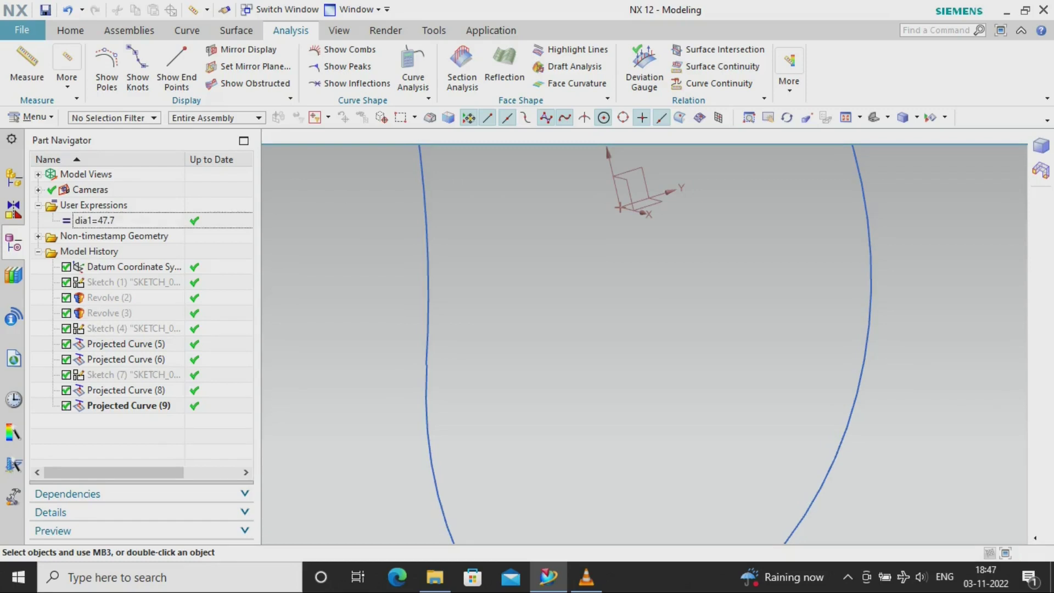
scroll(521, 329, up, 5)
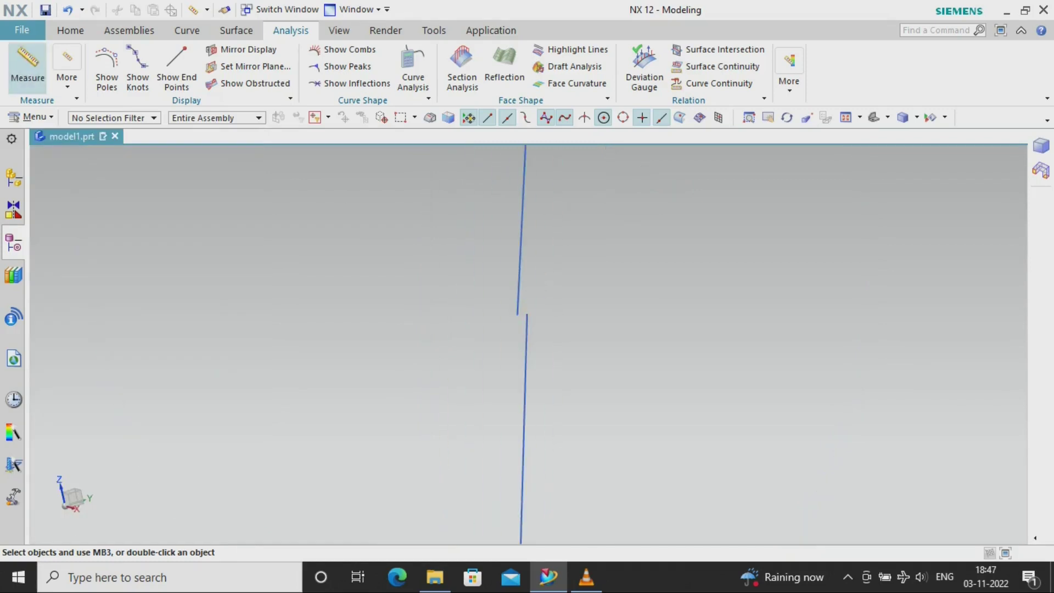
click(27, 66)
click(115, 205)
click(518, 326)
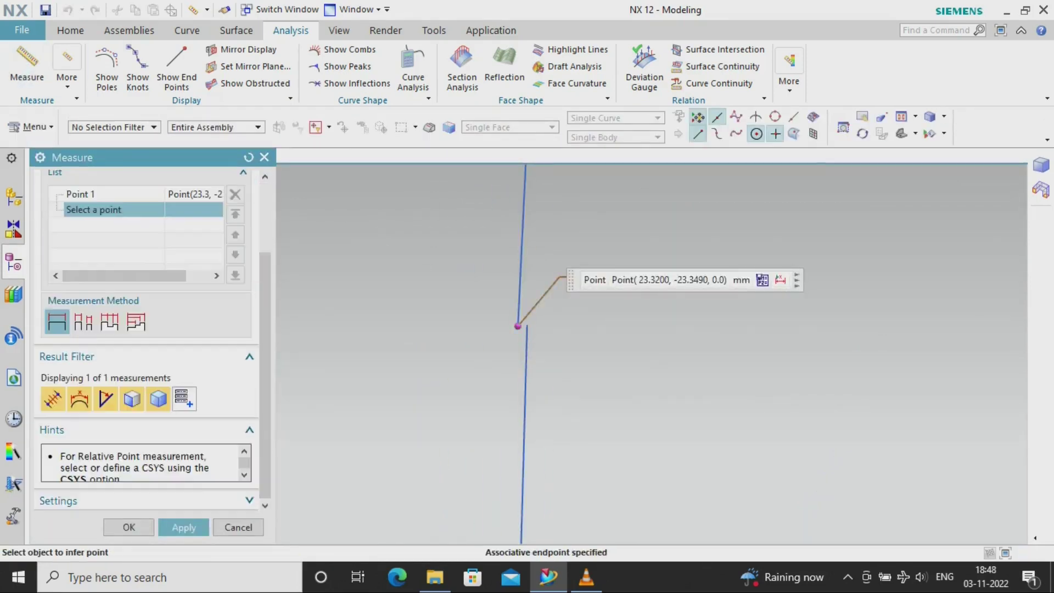
click(514, 320)
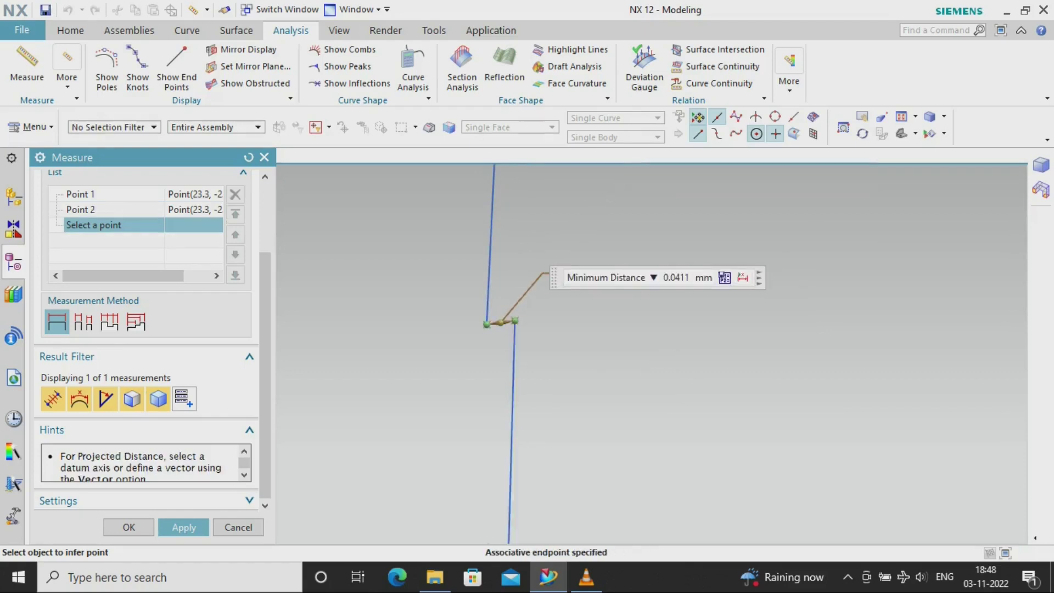
scroll(483, 367, down, 3)
scroll(670, 373, down, 2)
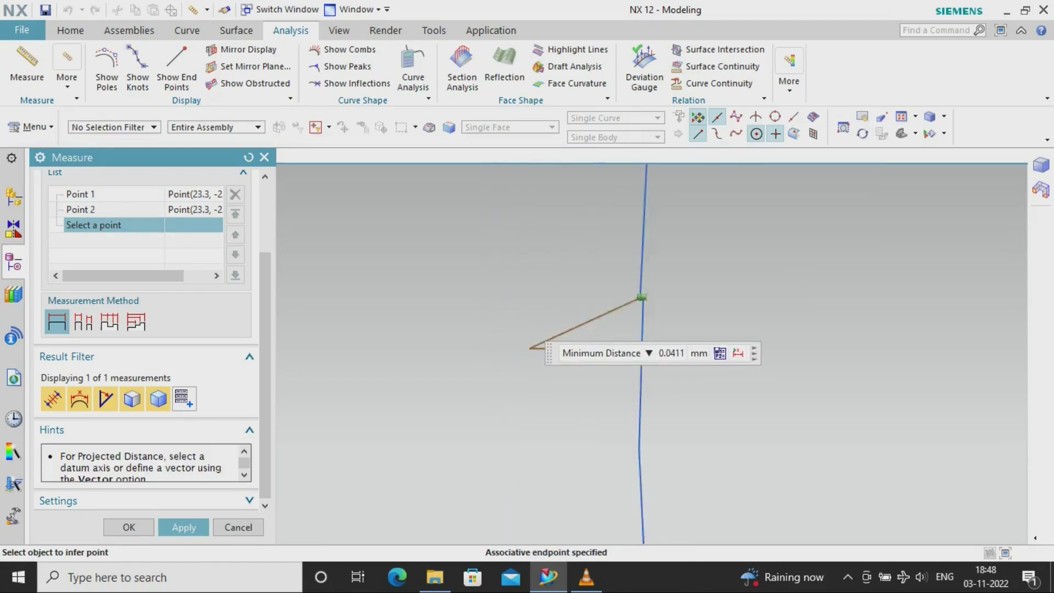
scroll(670, 373, down, 2)
scroll(670, 374, down, 2)
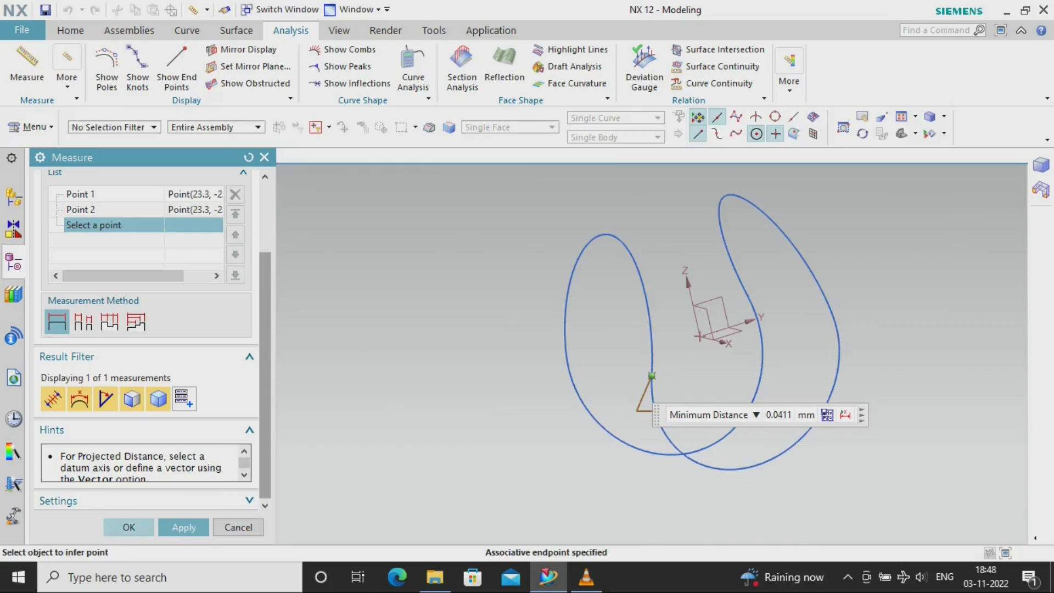
click(128, 527)
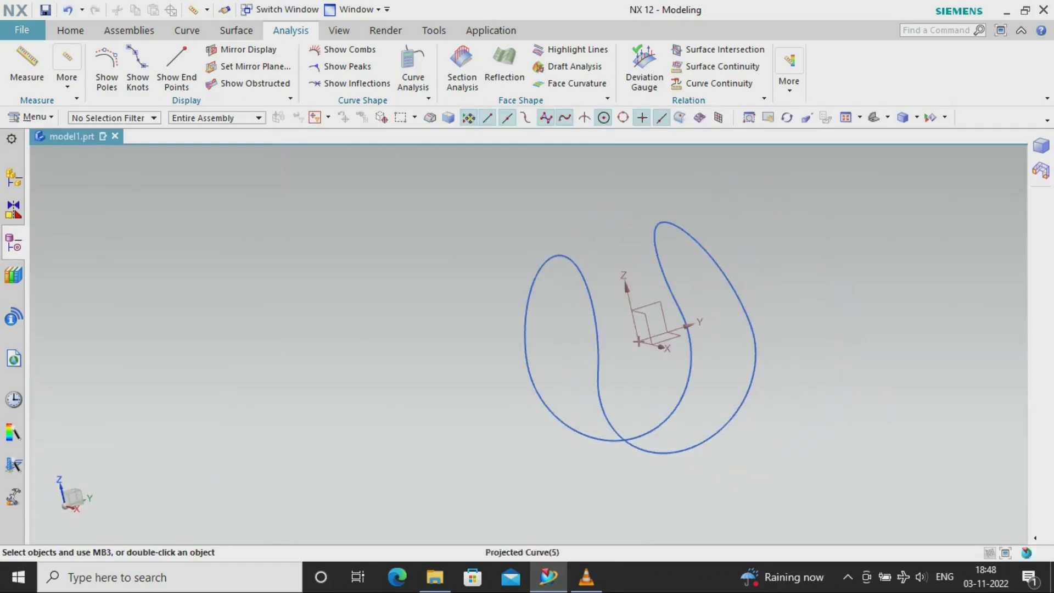
middle_drag(658, 330, 713, 329)
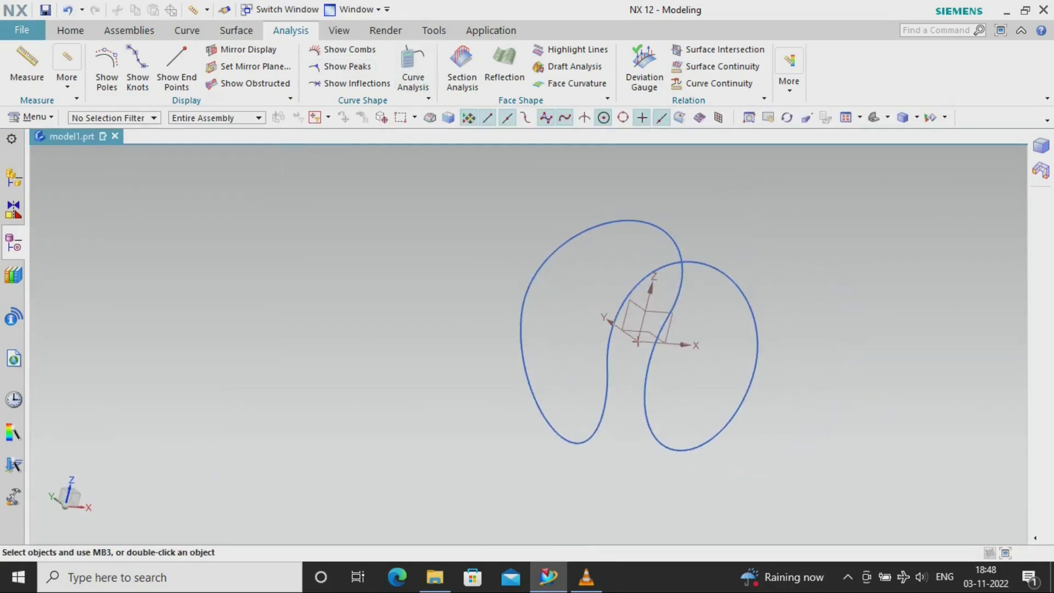
- Join the projected curves into one Smooth Curve String, then bring up the model history
click(187, 30)
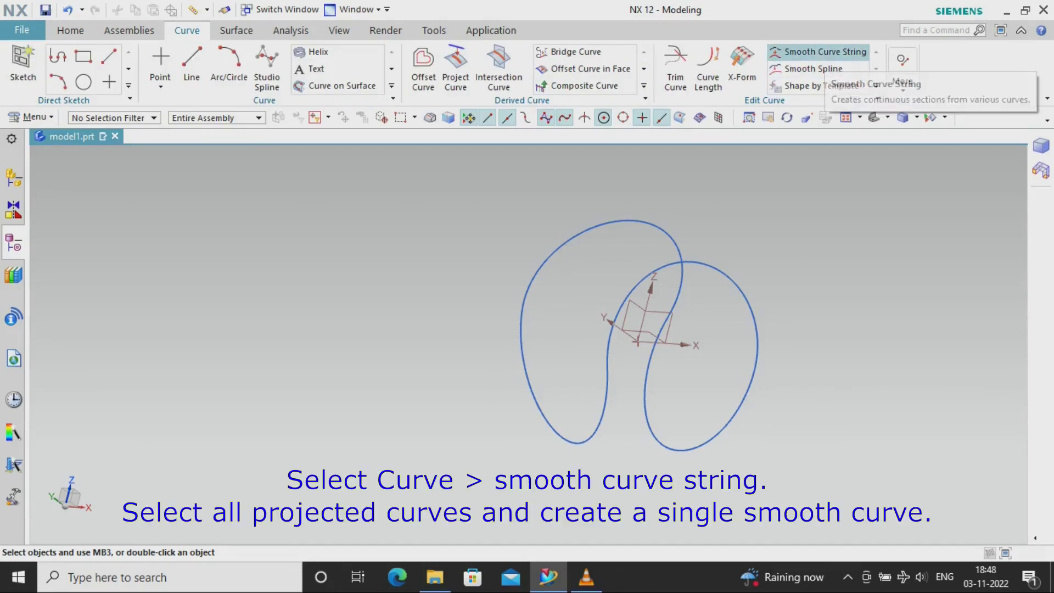
click(817, 51)
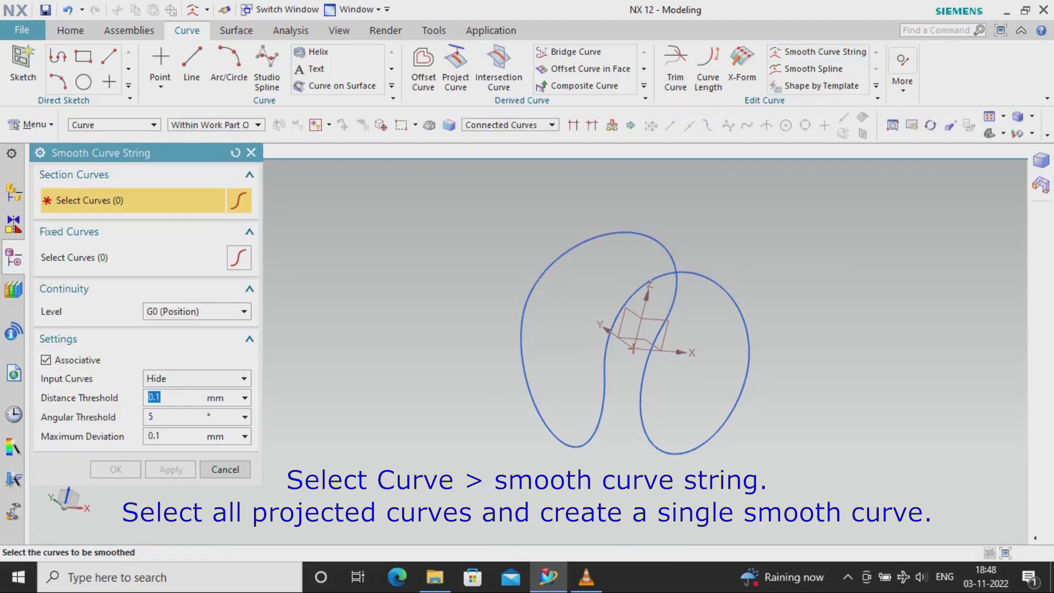
click(673, 264)
click(115, 469)
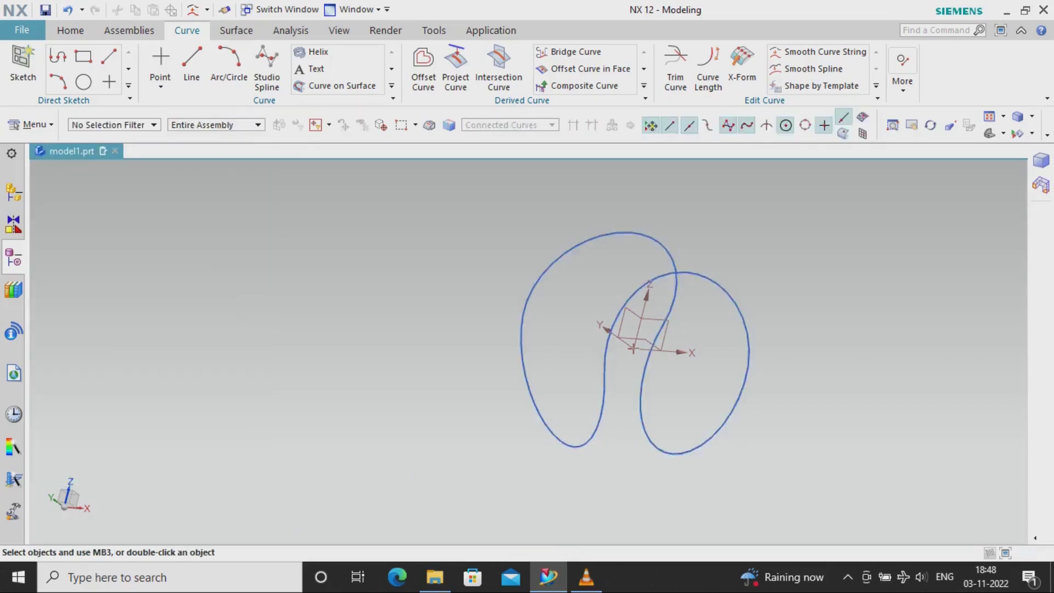
click(14, 243)
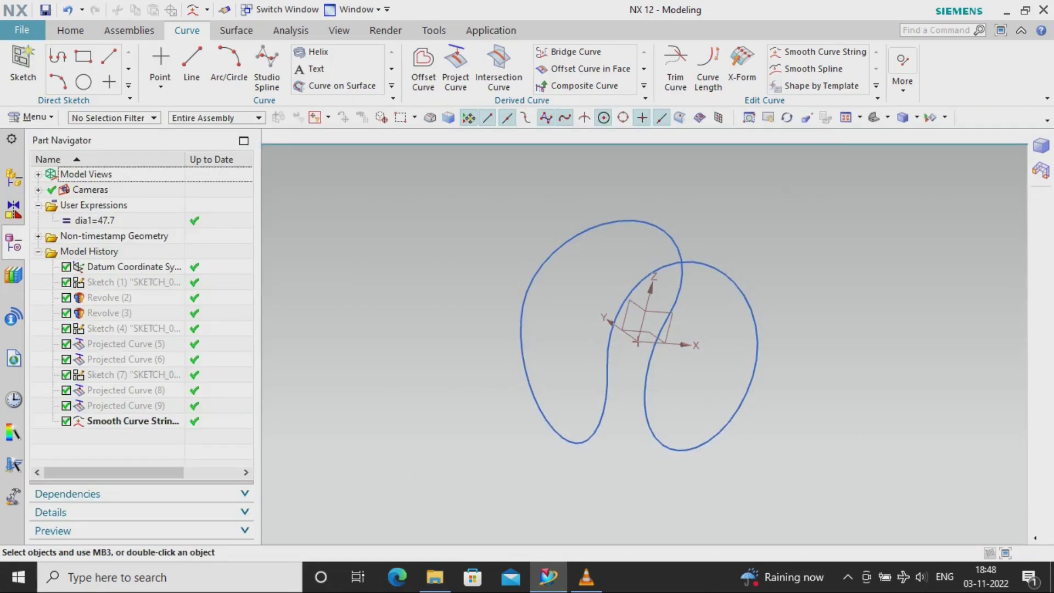
- Show the hidden Revolve (2) and Revolve (3) hemisphere surfaces again
right_click(110, 297)
click(177, 12)
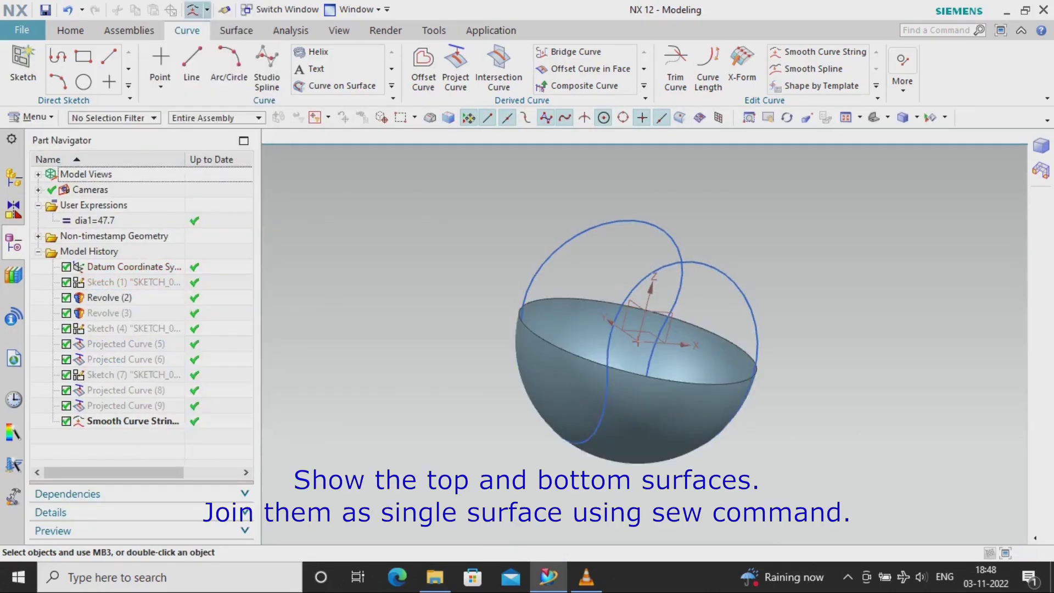
click(242, 312)
right_click(242, 312)
click(288, 11)
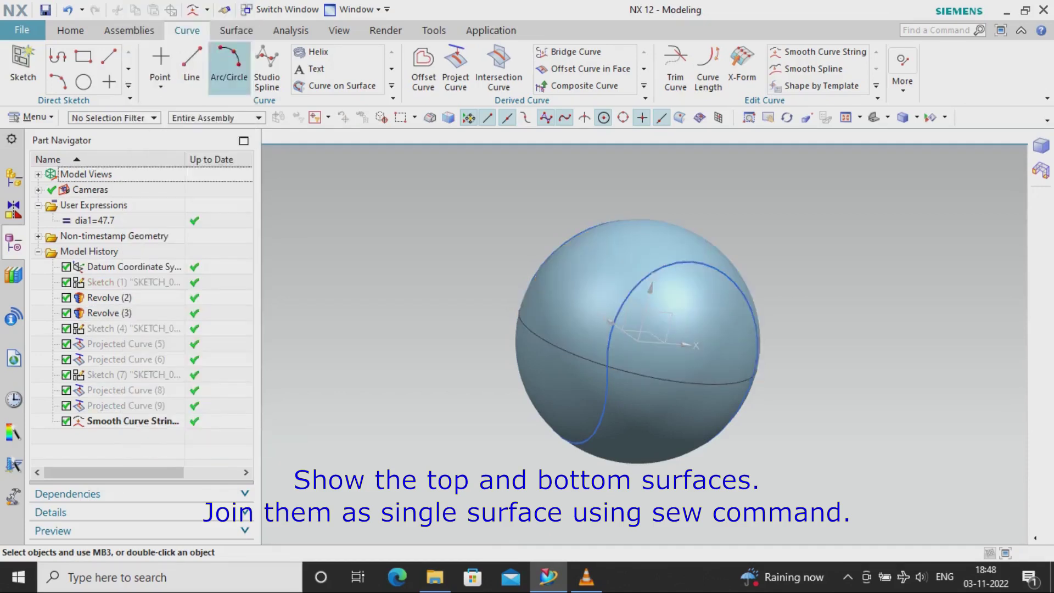
- Sew the top hemisphere (target) and bottom hemisphere (tool) into one sheet body
click(70, 31)
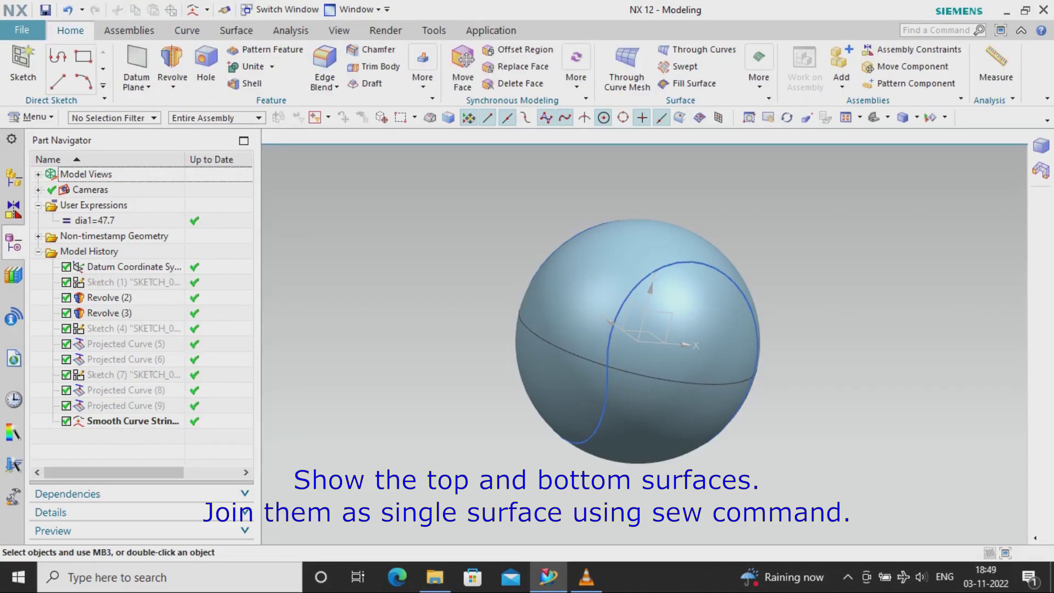
click(422, 77)
click(682, 373)
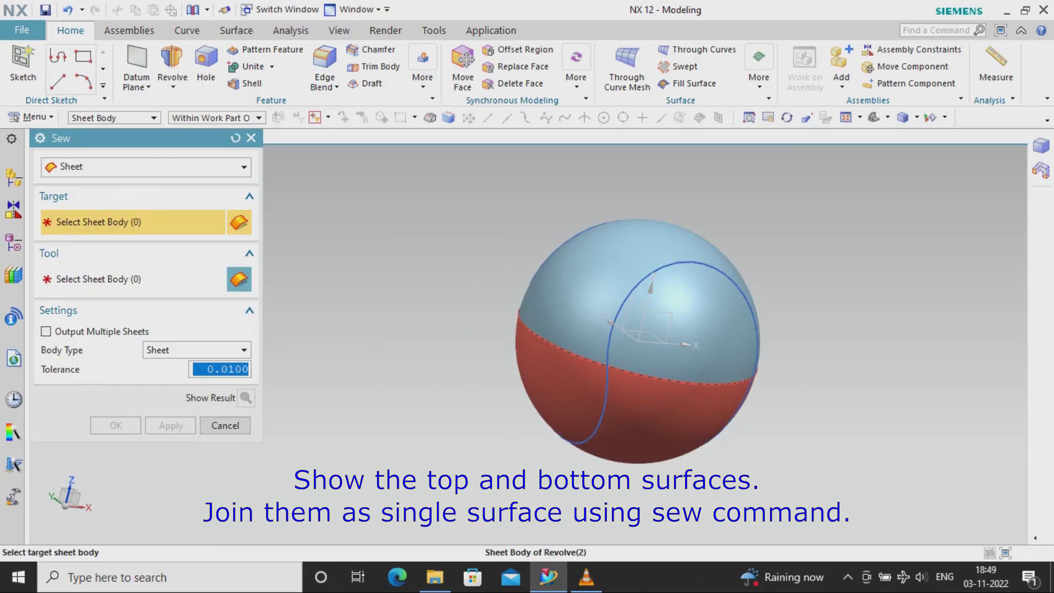
click(665, 227)
click(642, 428)
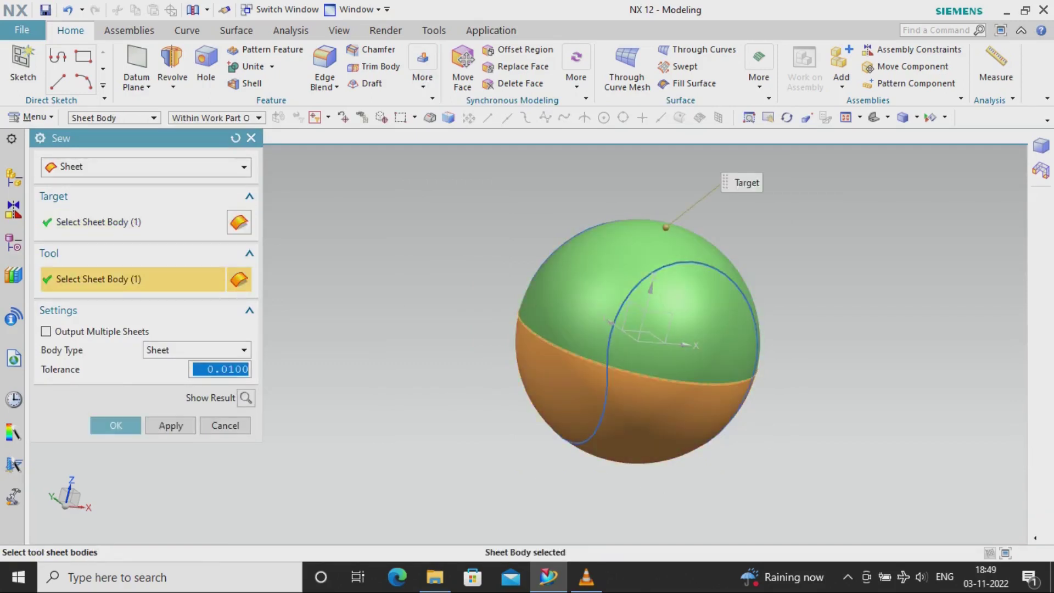
click(197, 350)
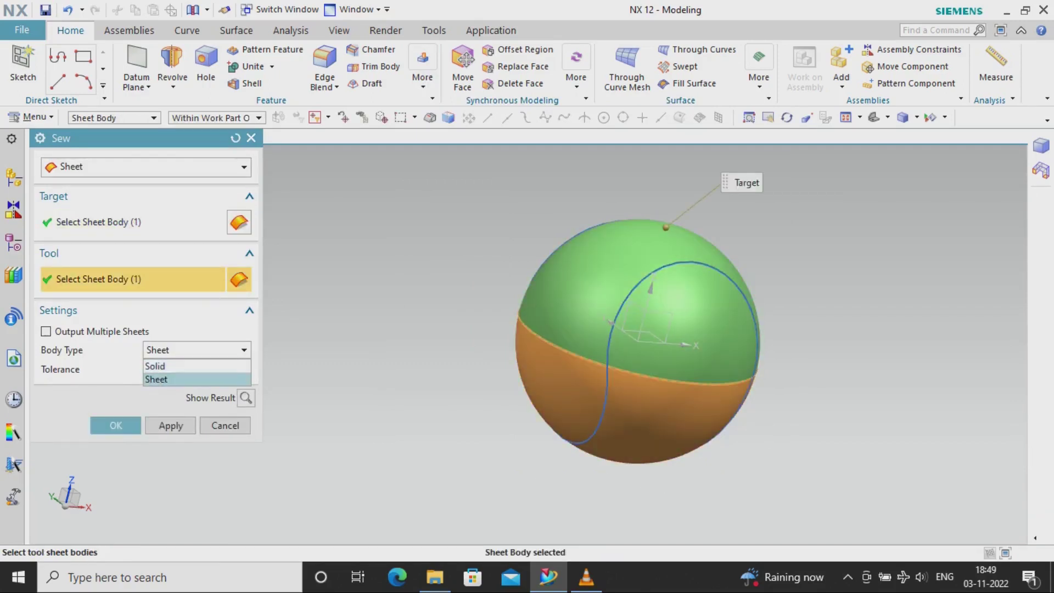
click(164, 377)
click(115, 426)
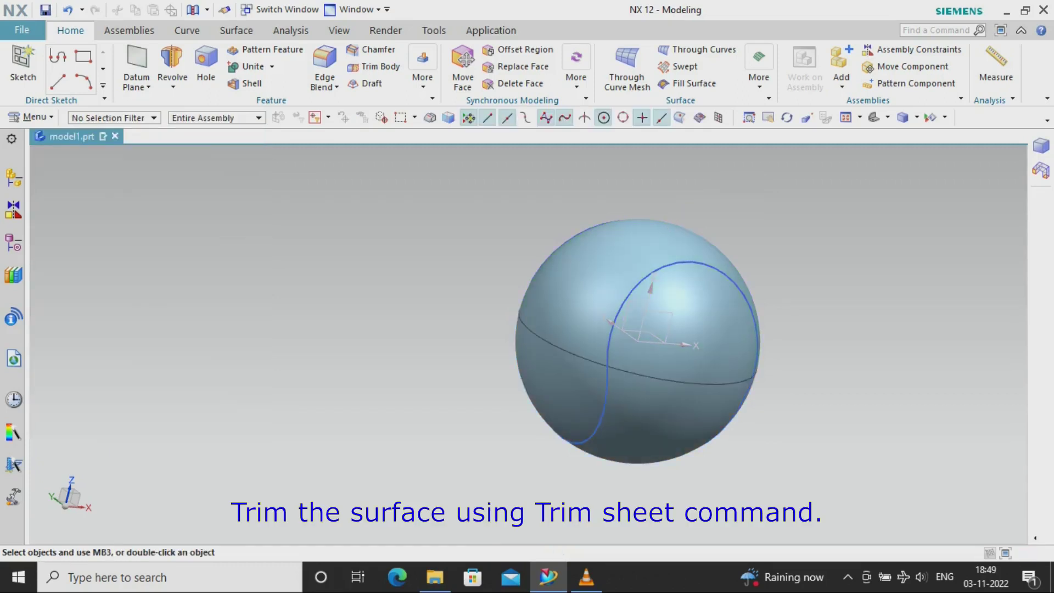
- Trim the sphere sheet using the smooth seam curve as the boundary
click(759, 72)
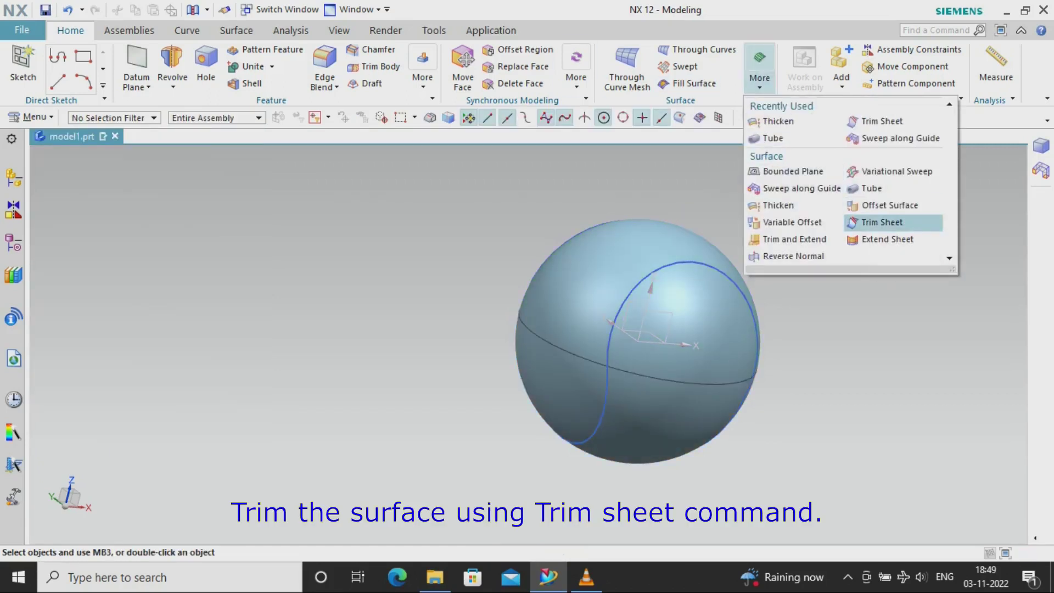
click(881, 222)
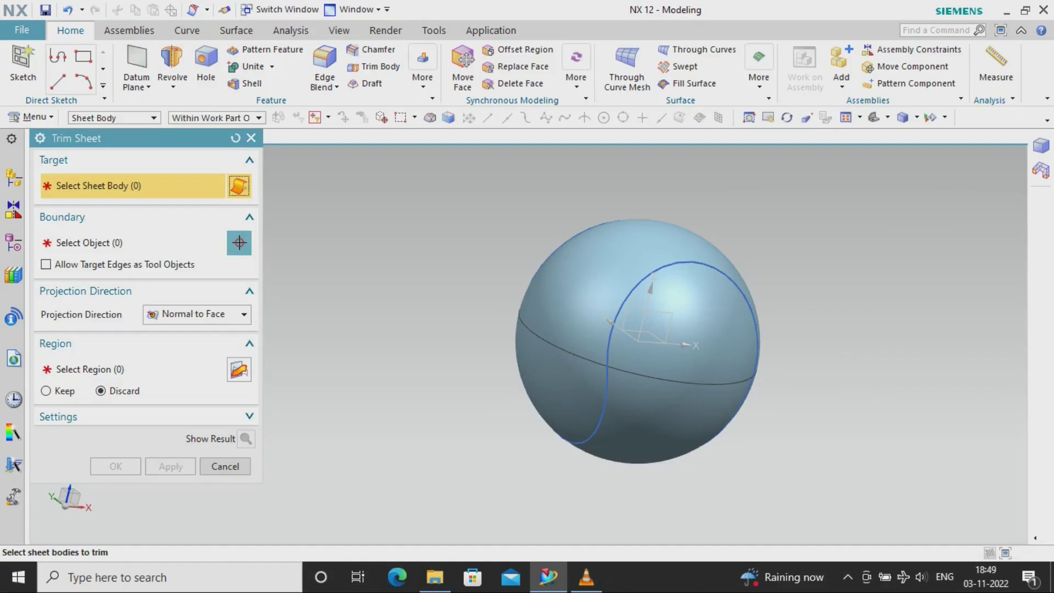
click(636, 384)
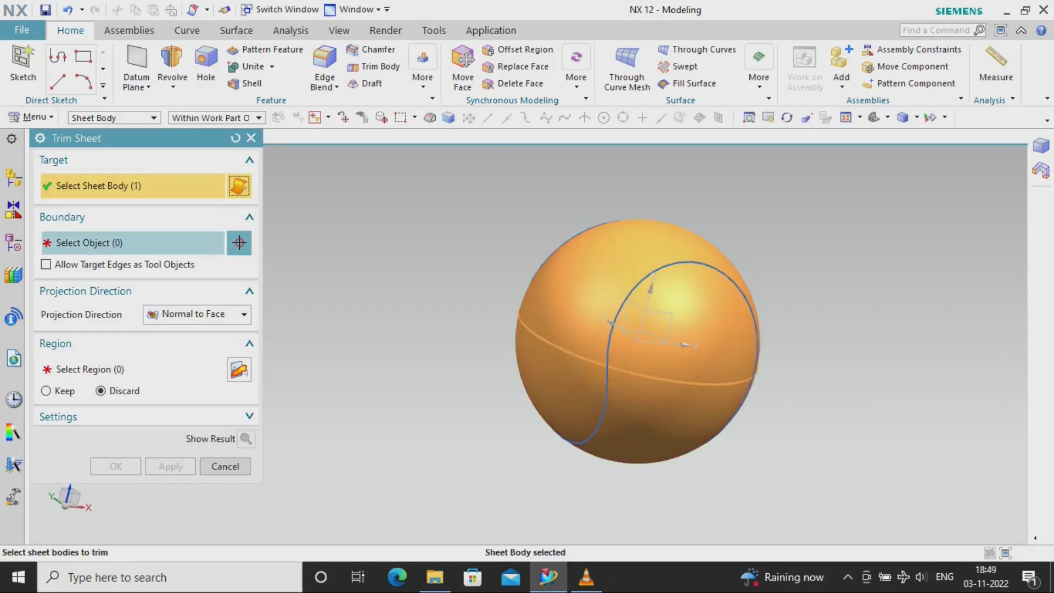
click(606, 351)
click(115, 480)
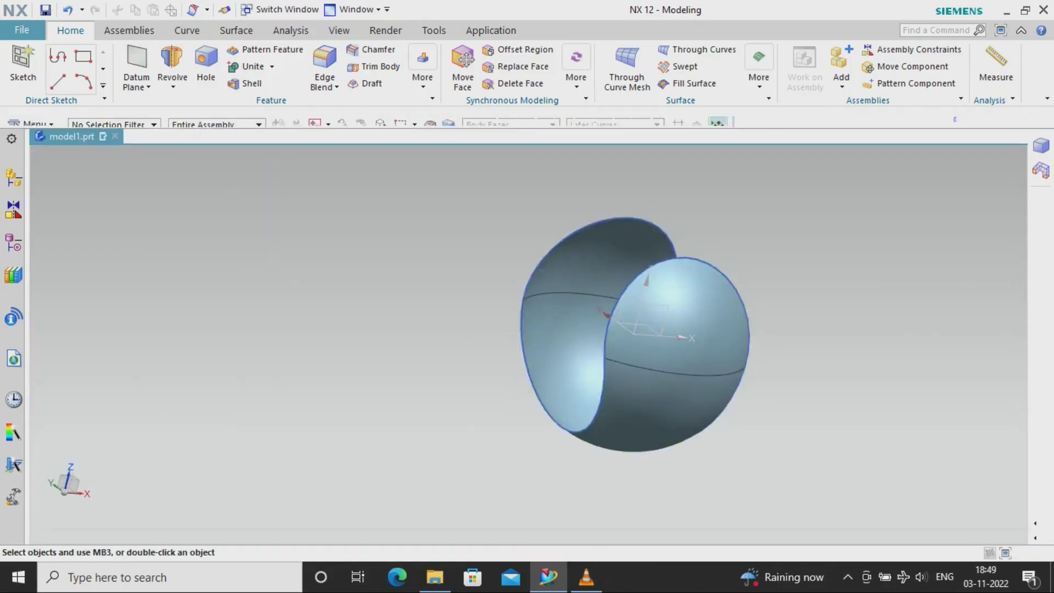
- Hide the seam curve and orbit around the trimmed tennis-ball panel
right_click(579, 444)
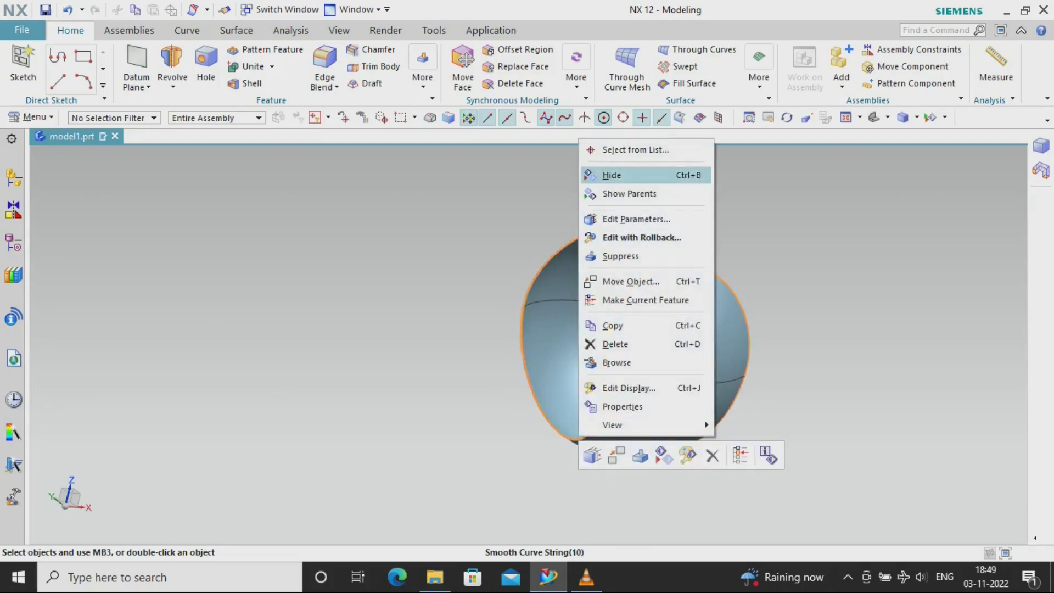
click(609, 175)
middle_drag(631, 340, 691, 329)
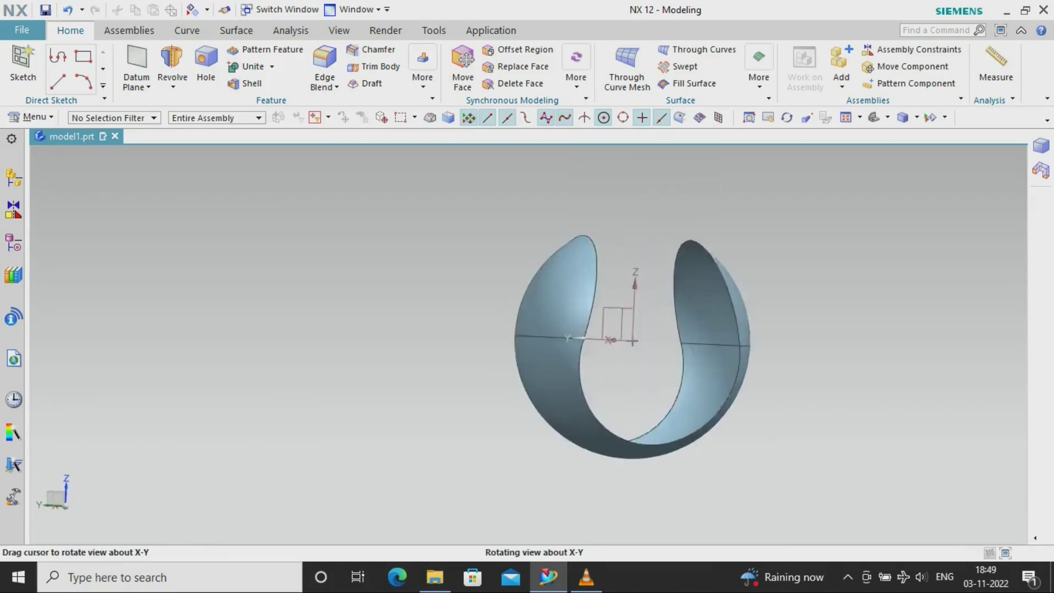
middle_drag(631, 340, 604, 447)
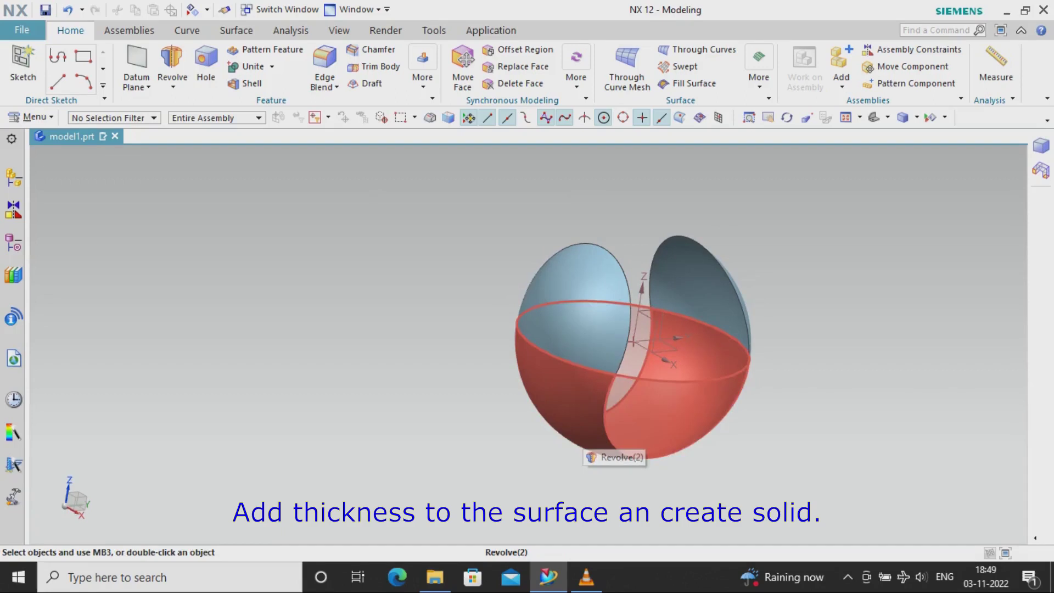
- Thicken the trimmed sheet into a solid shell with a 2 mm offset
key(Home)
scroll(557, 338, up, 3)
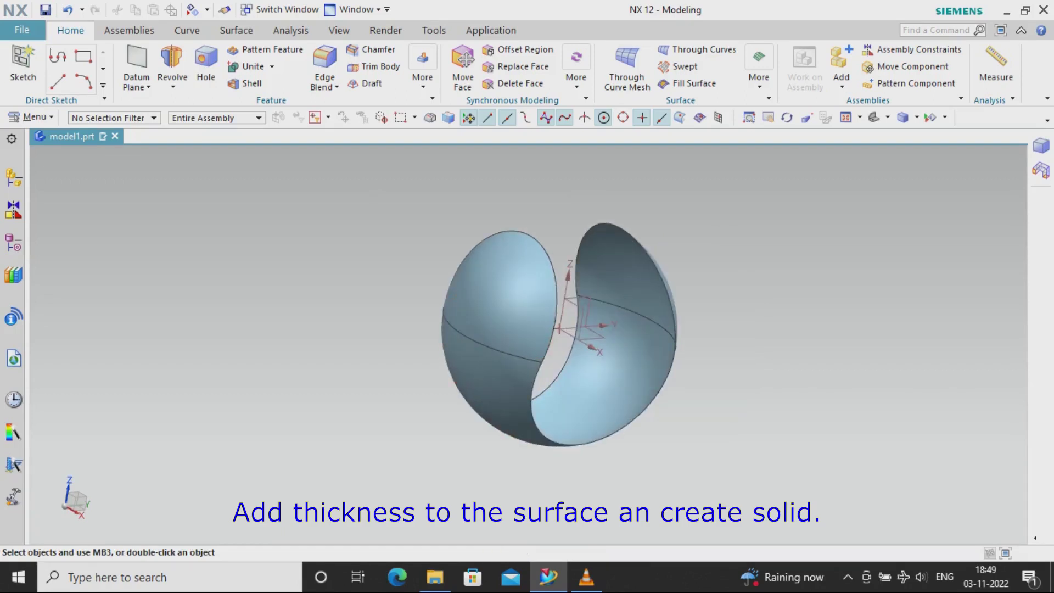
click(758, 69)
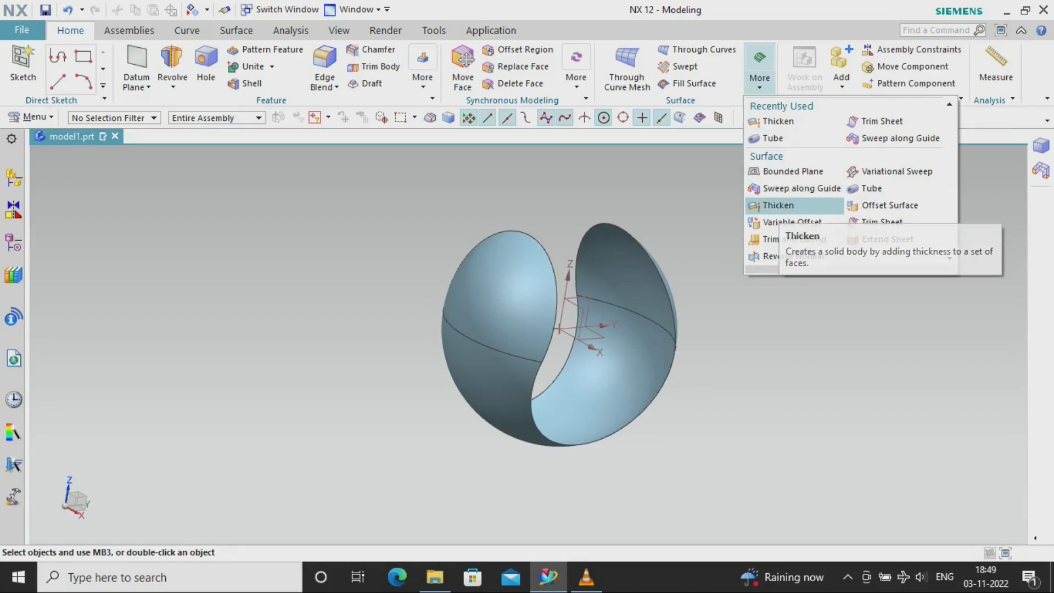
click(775, 205)
click(494, 296)
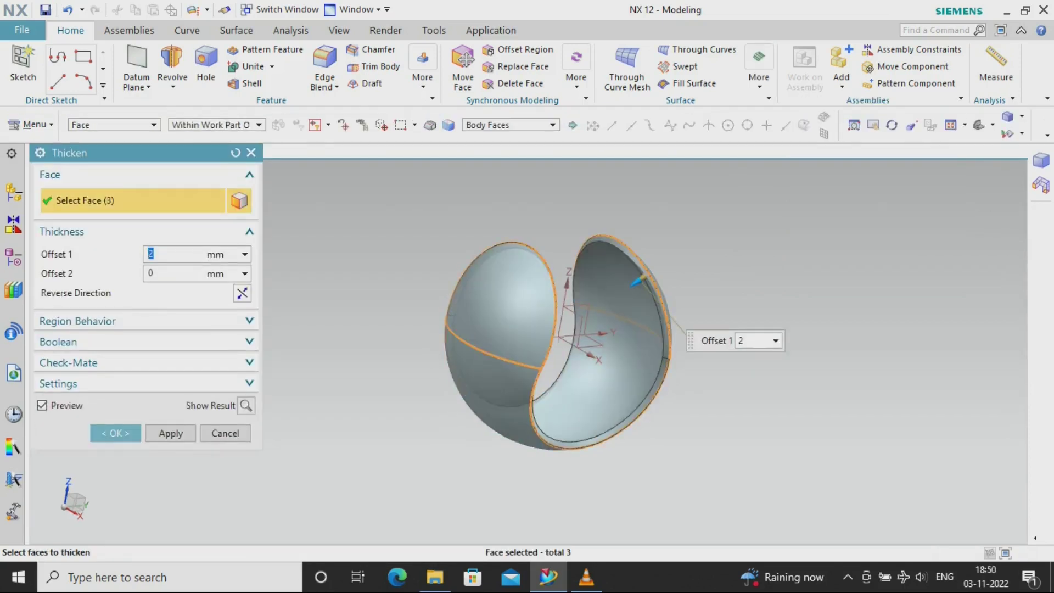
key(Return)
- Hide the leftover Trim Sheet (12) feature from the model history
click(13, 242)
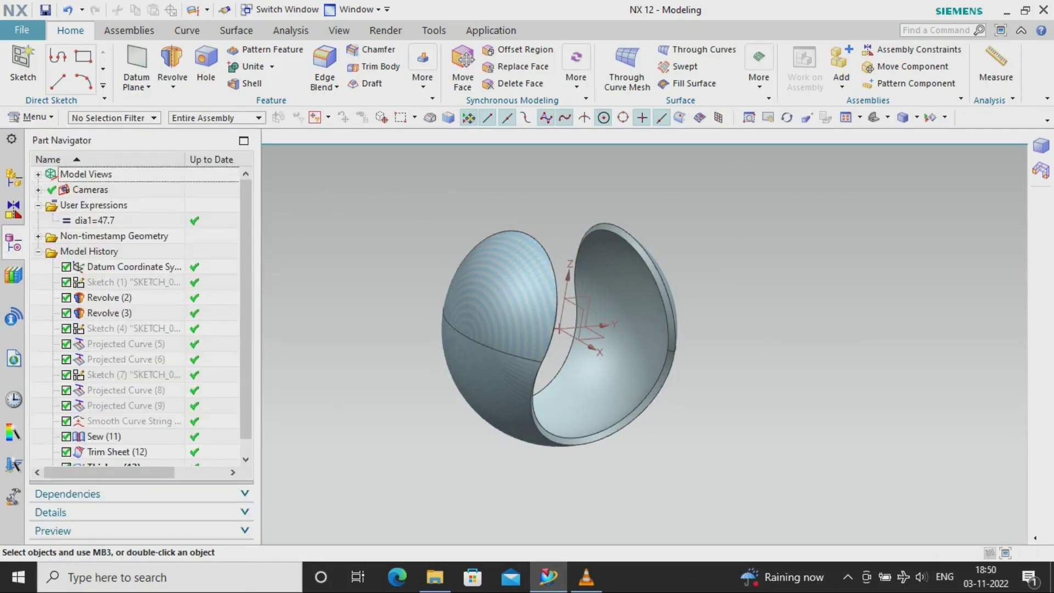
click(117, 436)
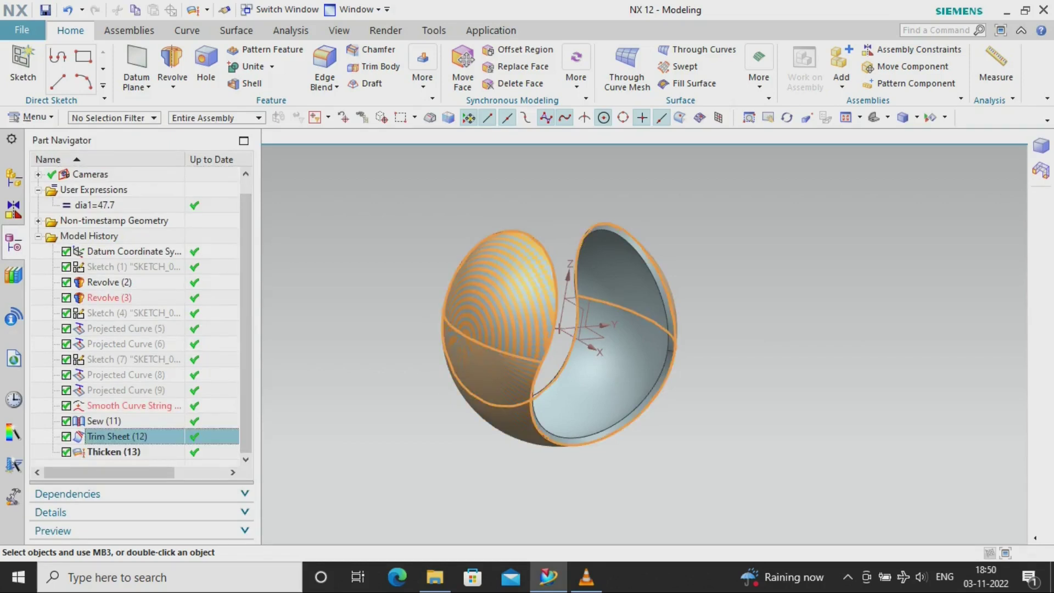
right_click(117, 436)
key(Escape)
right_click(116, 435)
click(231, 28)
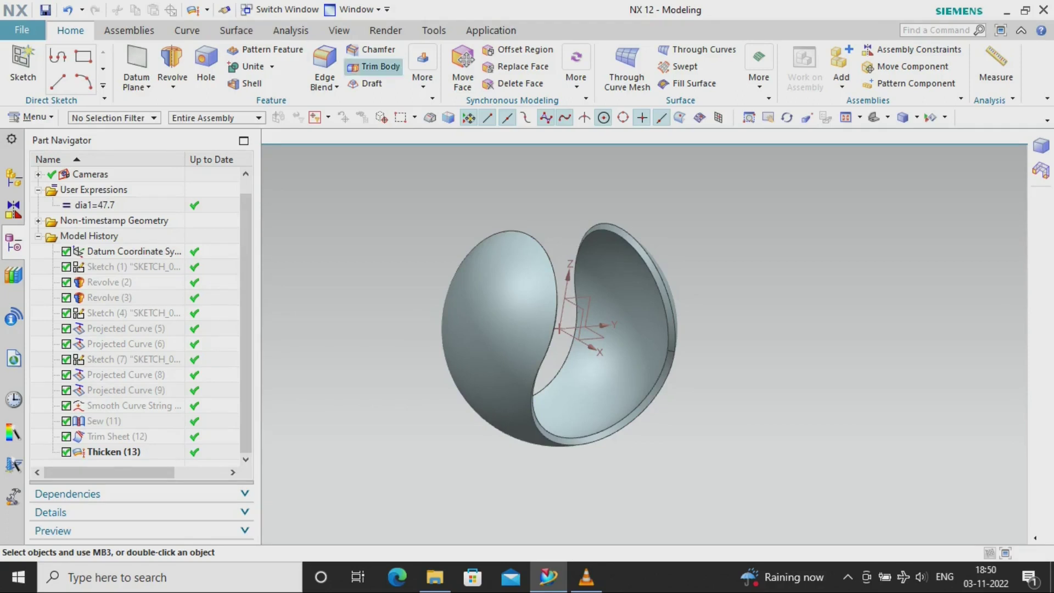
- Chamfer the four rim edges of the shell by 0.5 mm
click(370, 49)
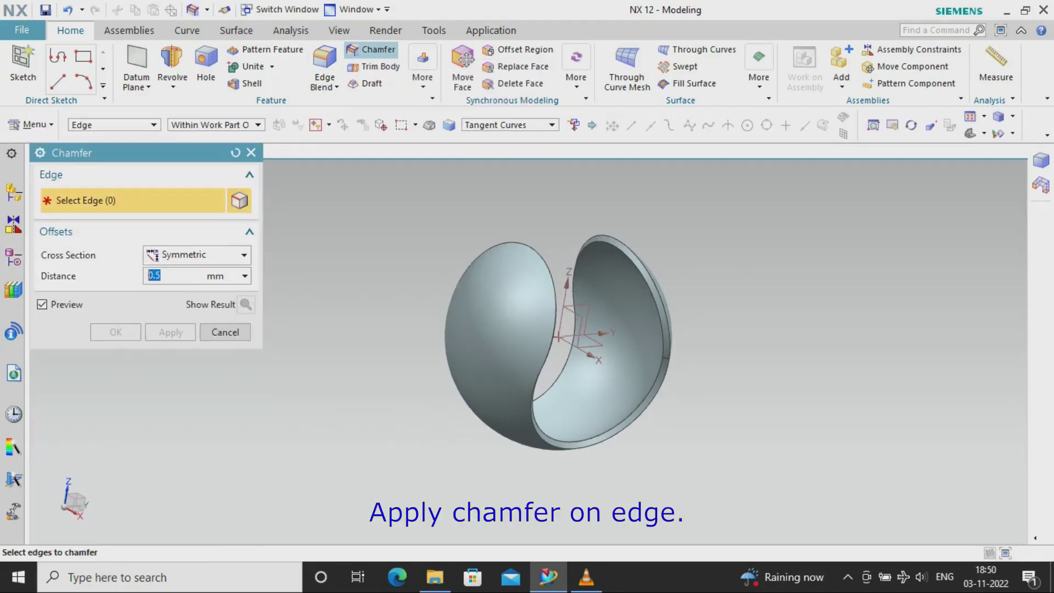
click(573, 443)
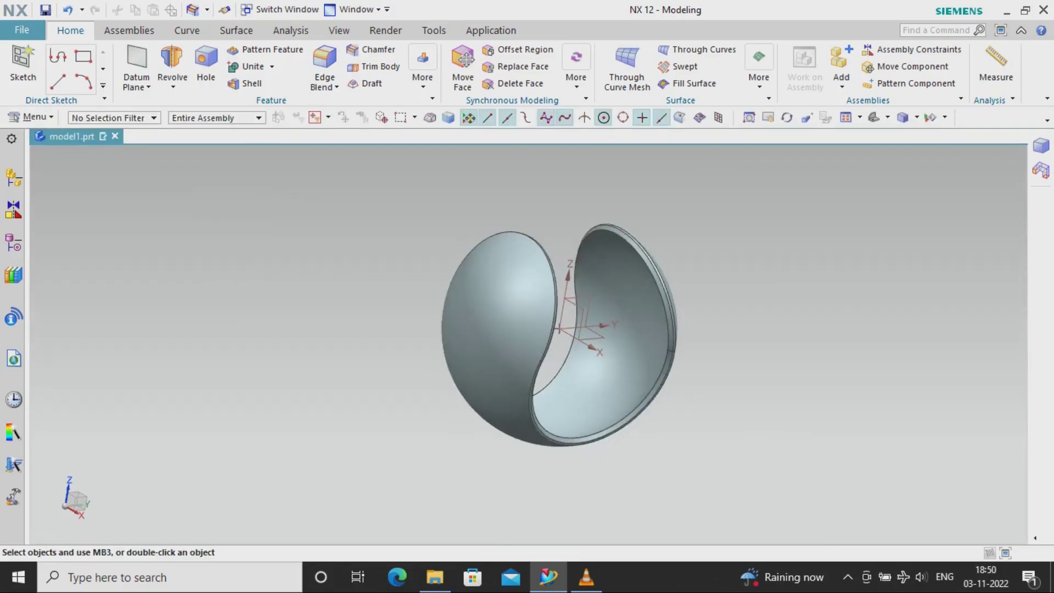
click(339, 31)
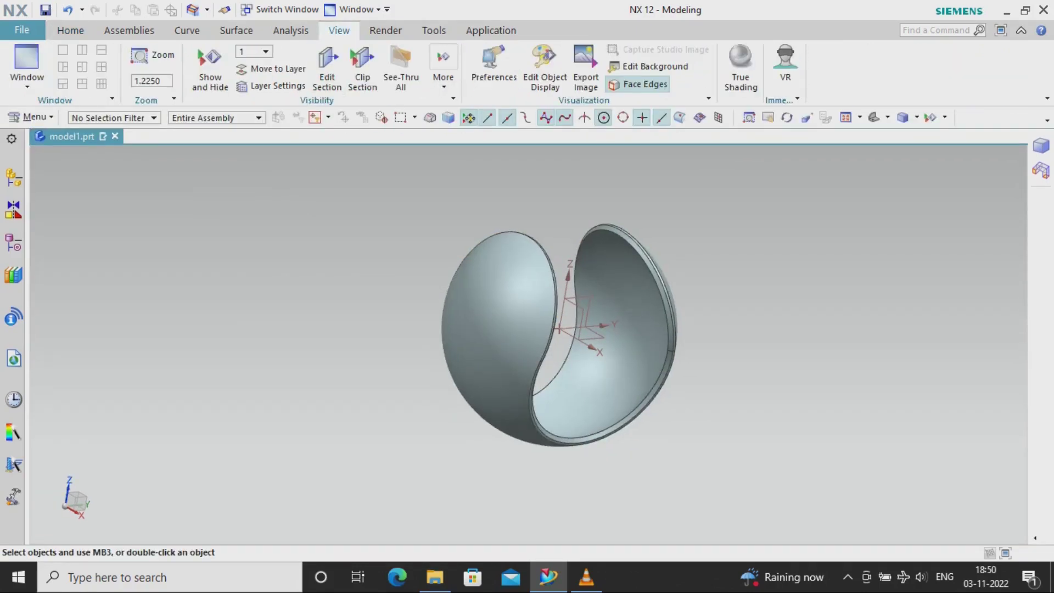
- Change the shell body's display colour to green with Edit Object Display
click(545, 66)
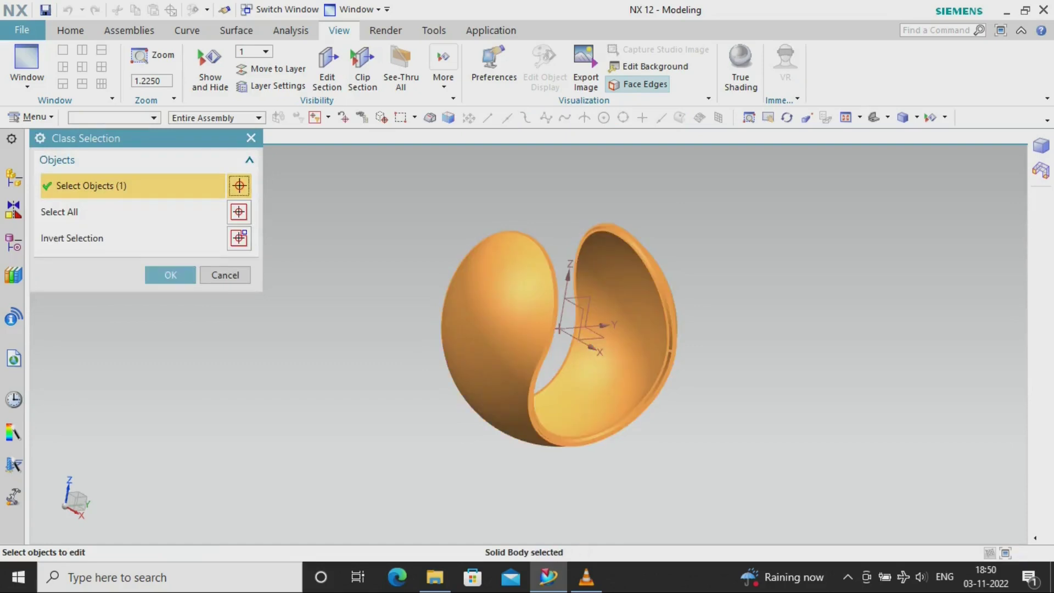
click(170, 274)
click(205, 214)
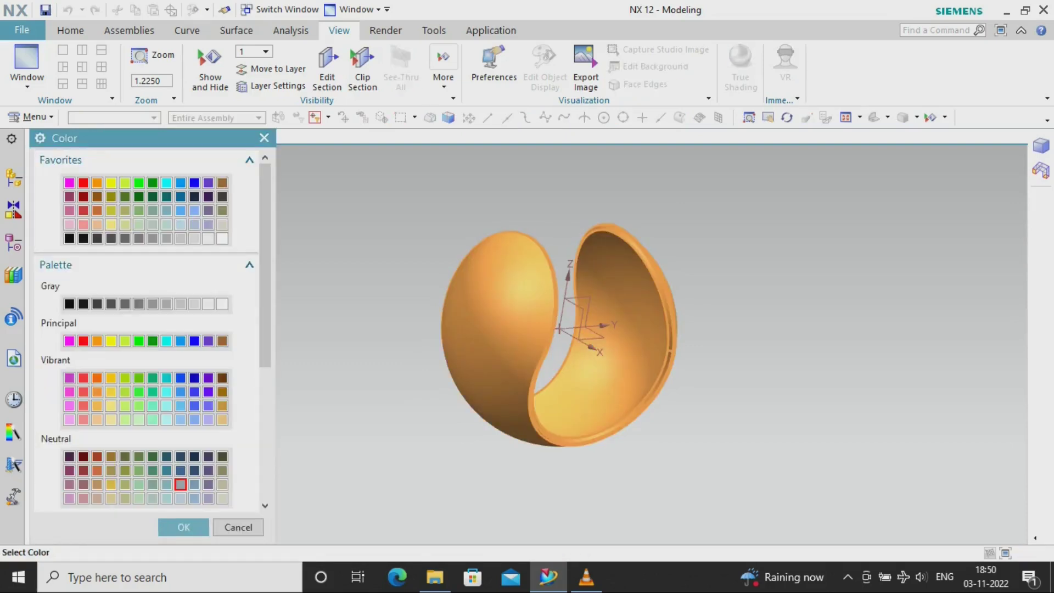
click(152, 183)
click(184, 527)
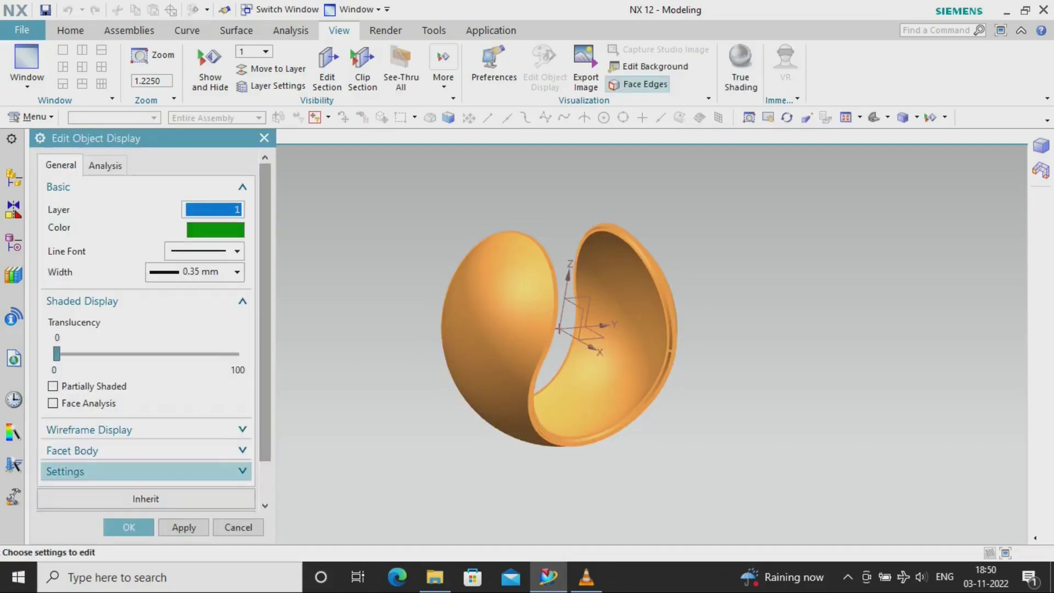
click(129, 527)
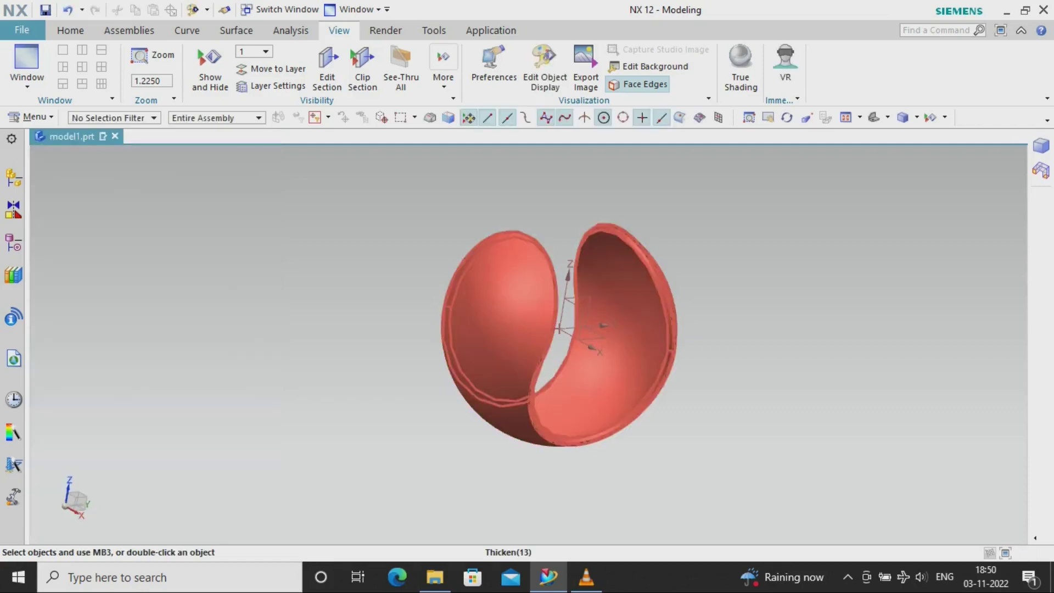
middle_drag(565, 305, 517, 298)
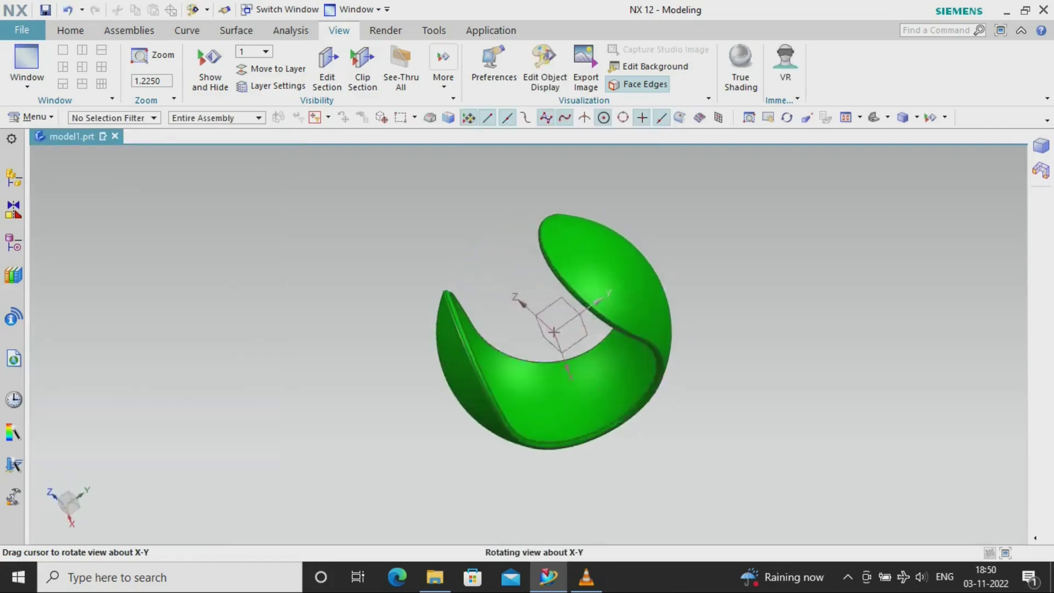